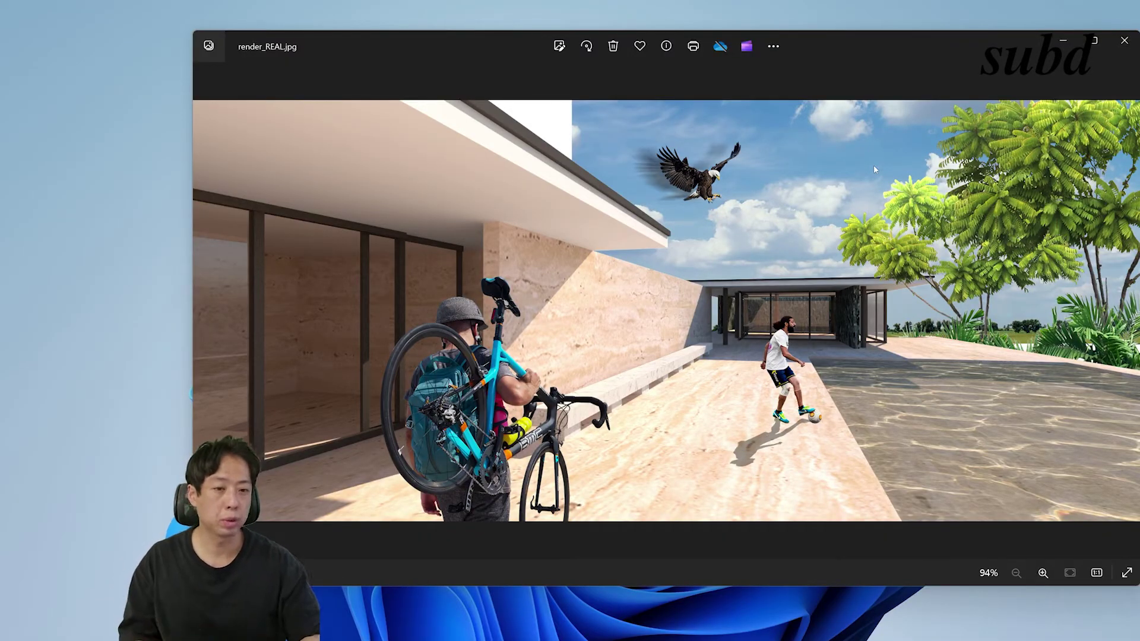
Step: Look through the finished render images, comparing the real, diffuse, vintage day and vintage night versions
key(Left)
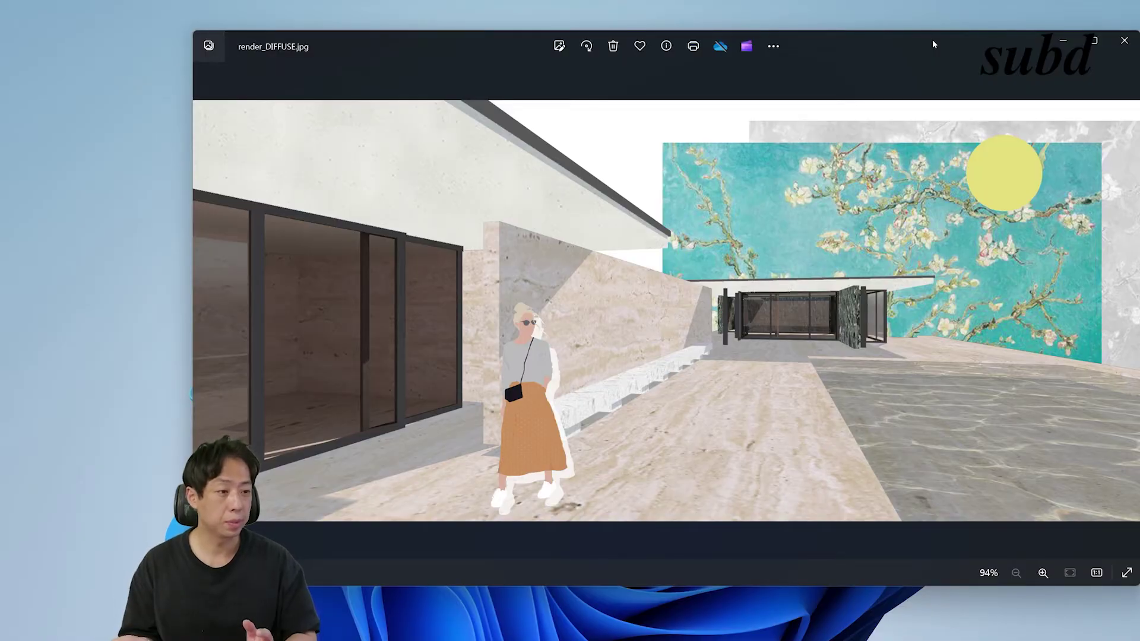
key(Right)
key(Right)
key(Right)
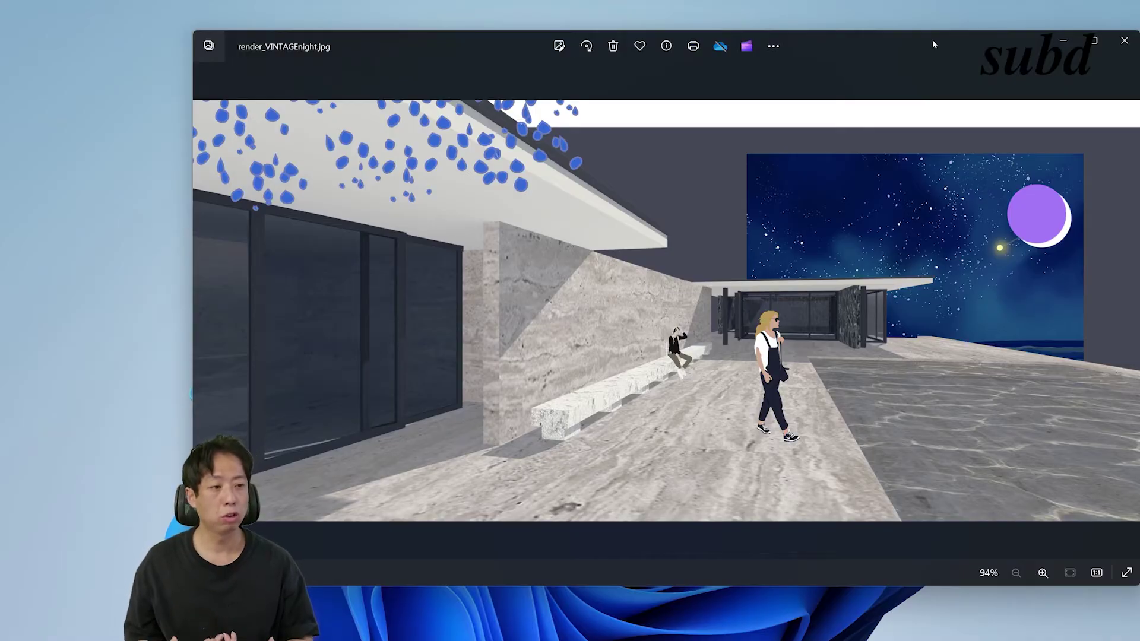
key(Left)
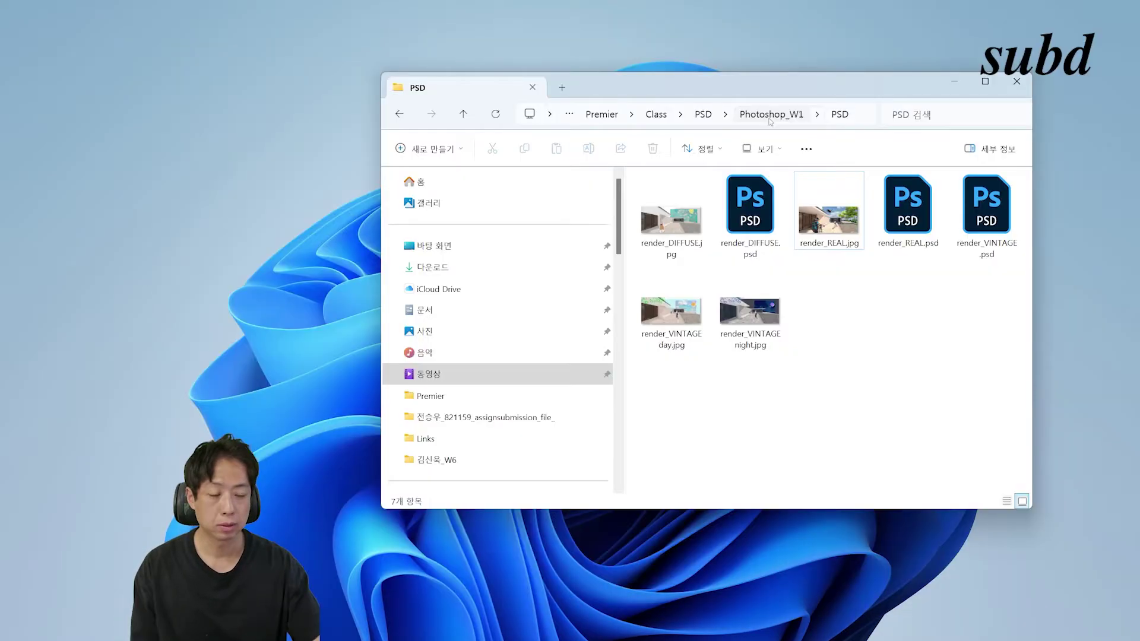
Step: Open the renderBase folder inside Photoshop_W1 and view its base render passes, including the clay, material ID and people images
click(770, 114)
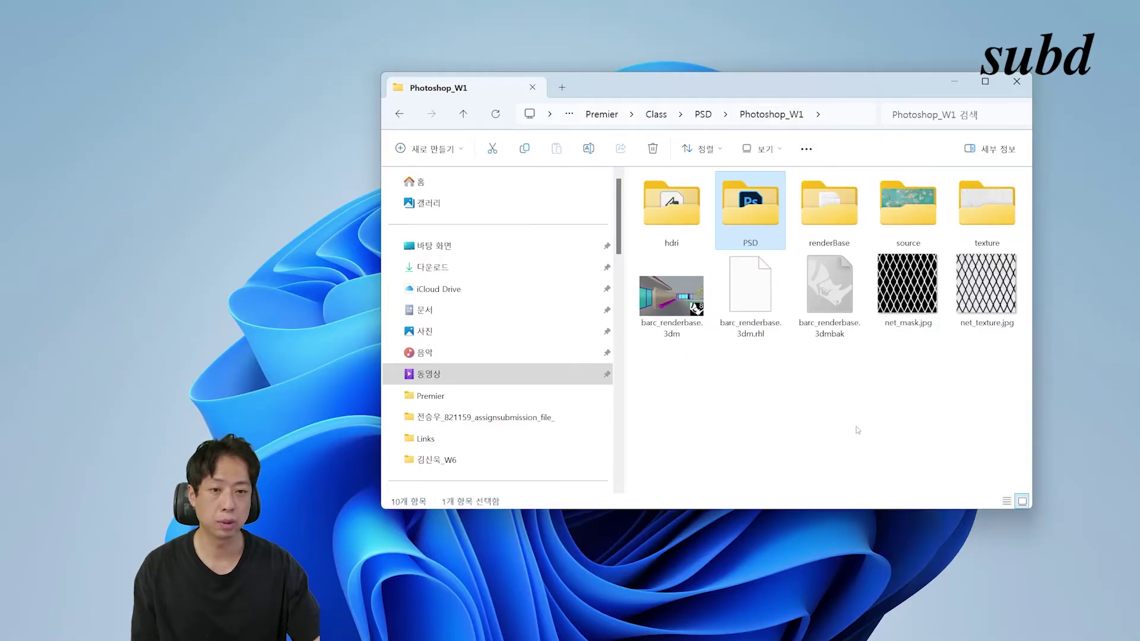
double_click(829, 207)
double_click(824, 219)
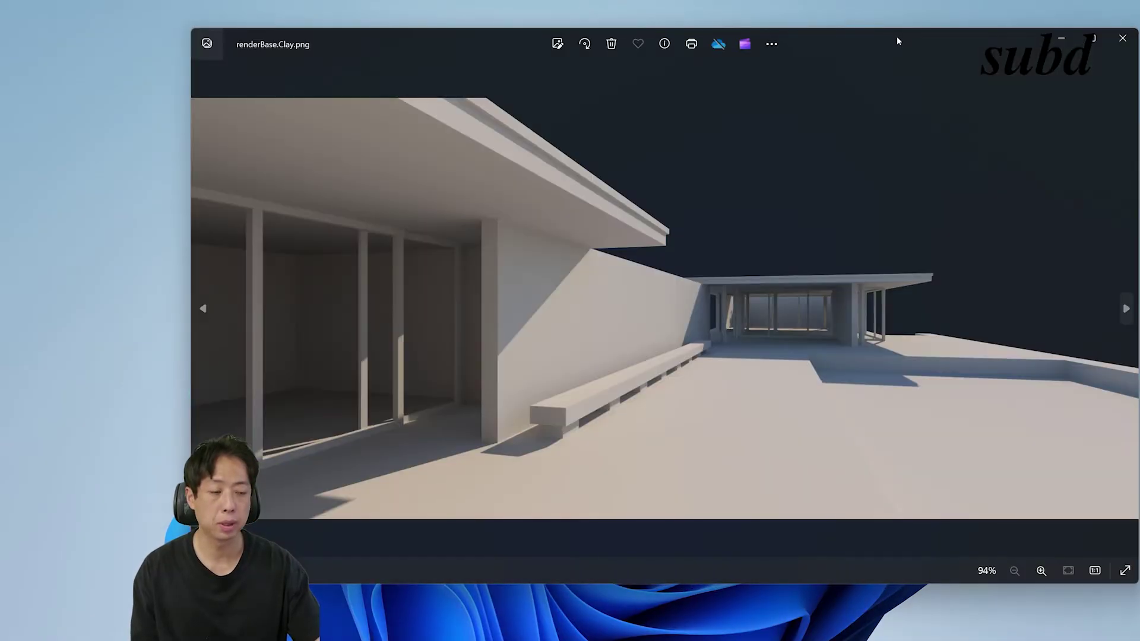
key(Right)
key(Right)
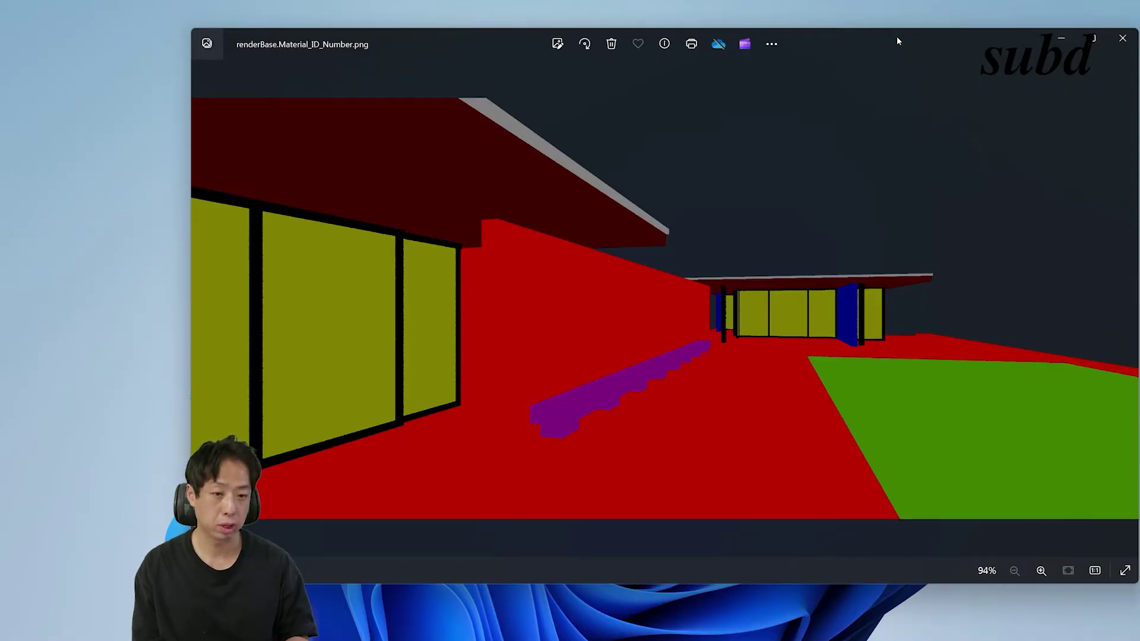
key(Left)
key(Right)
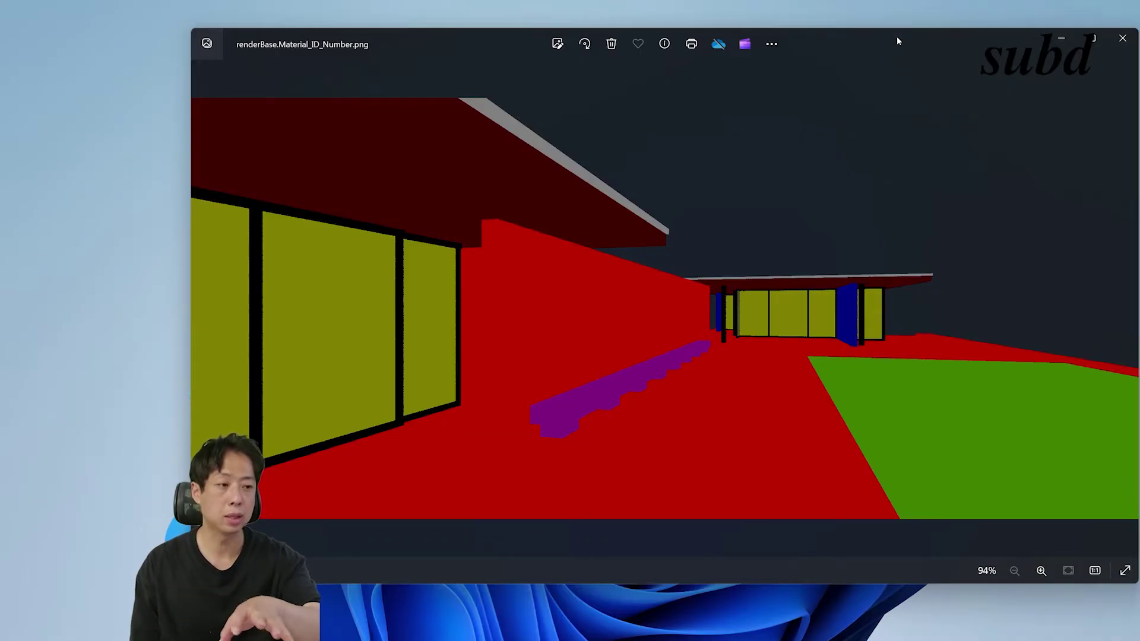
key(Right)
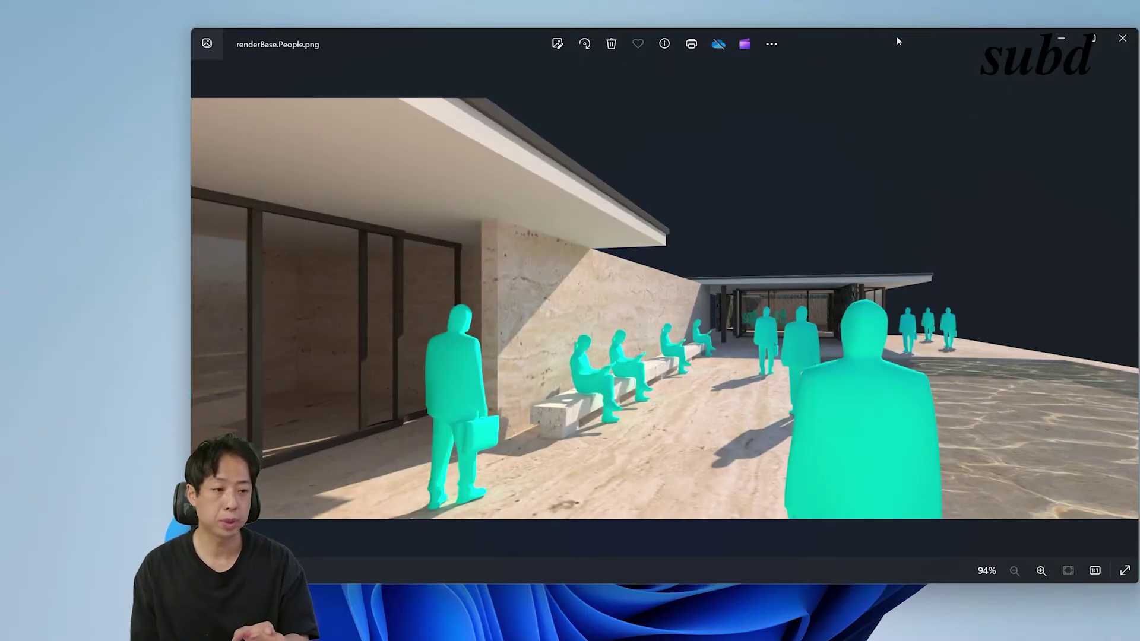
key(Right)
key(Right)
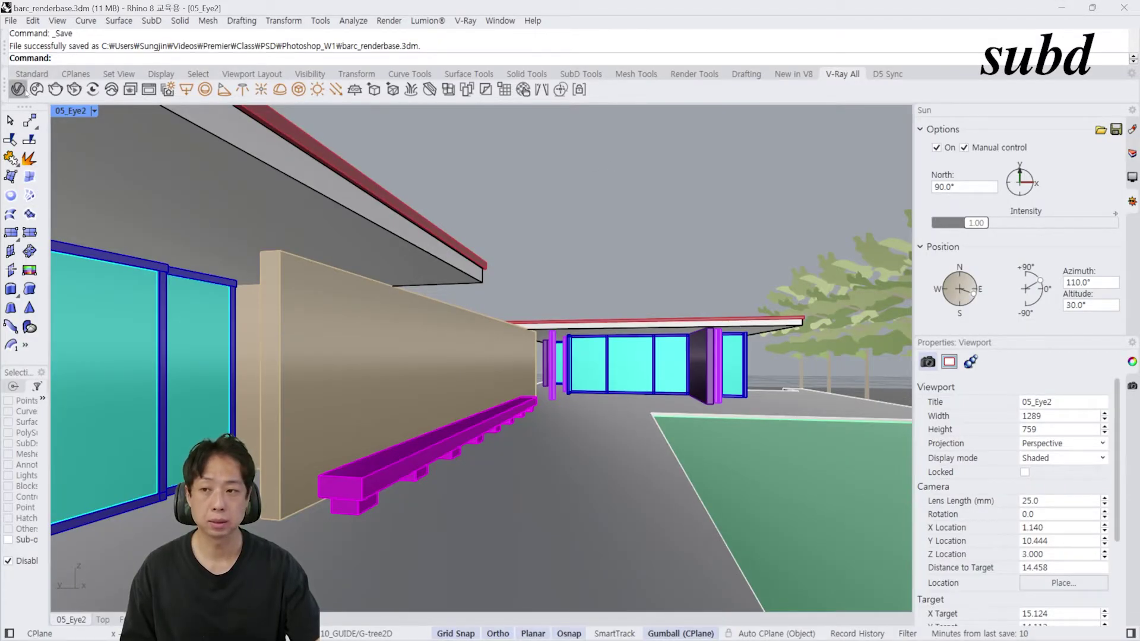
Step: Open the V-Ray Asset Editor in Rhino and add a Material Random Color render element
click(18, 89)
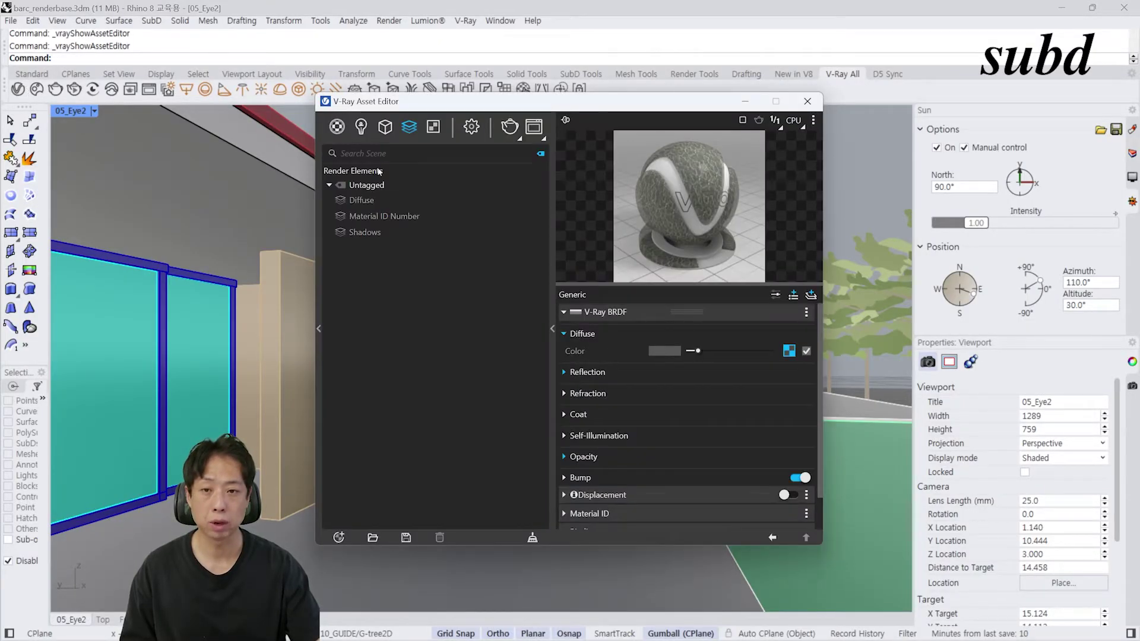
right_click(406, 132)
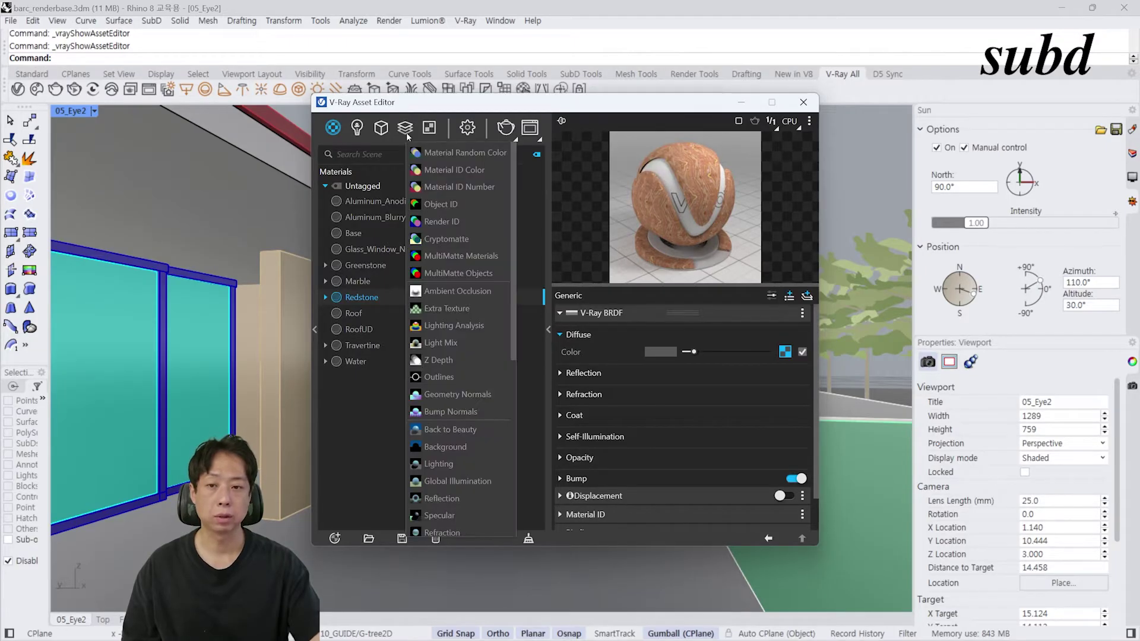
scroll(478, 408, down, 5)
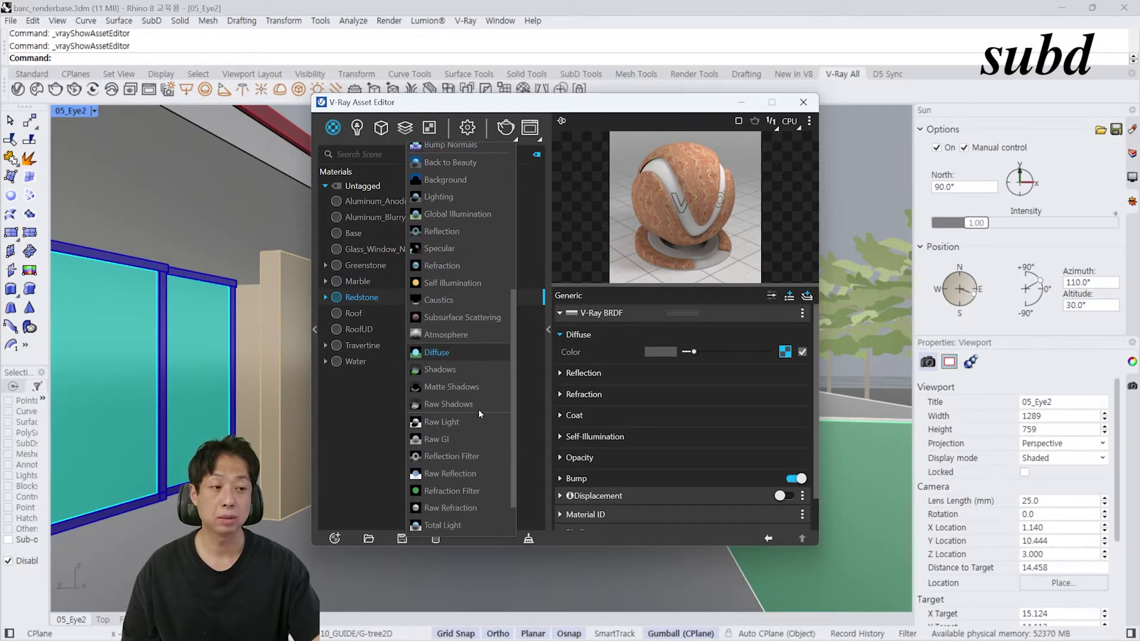
scroll(478, 409, up, 5)
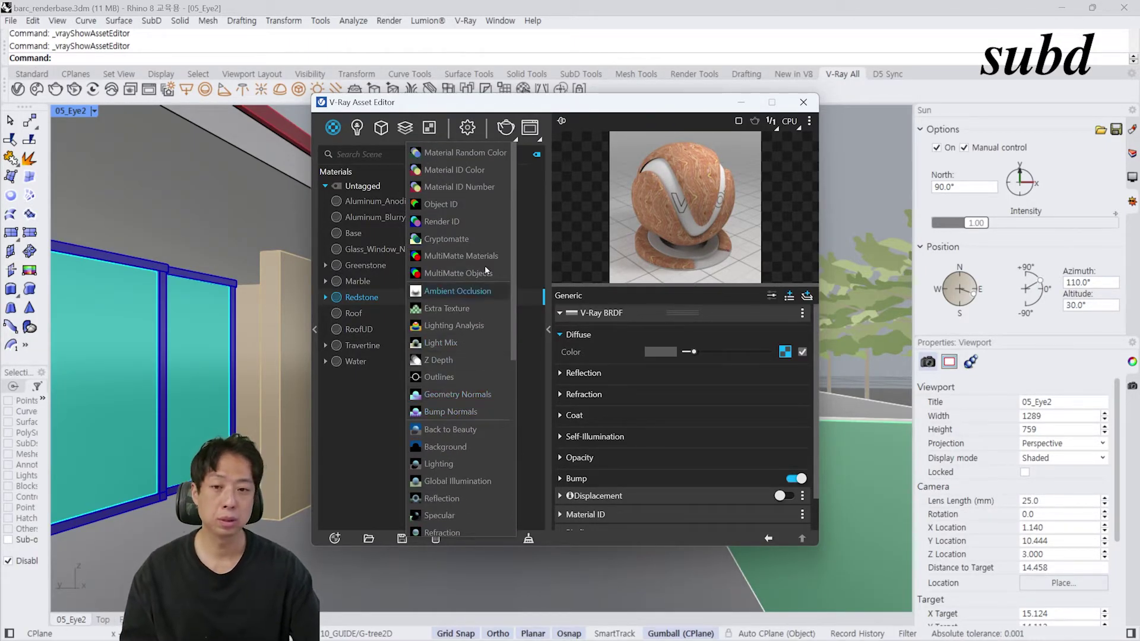
click(474, 153)
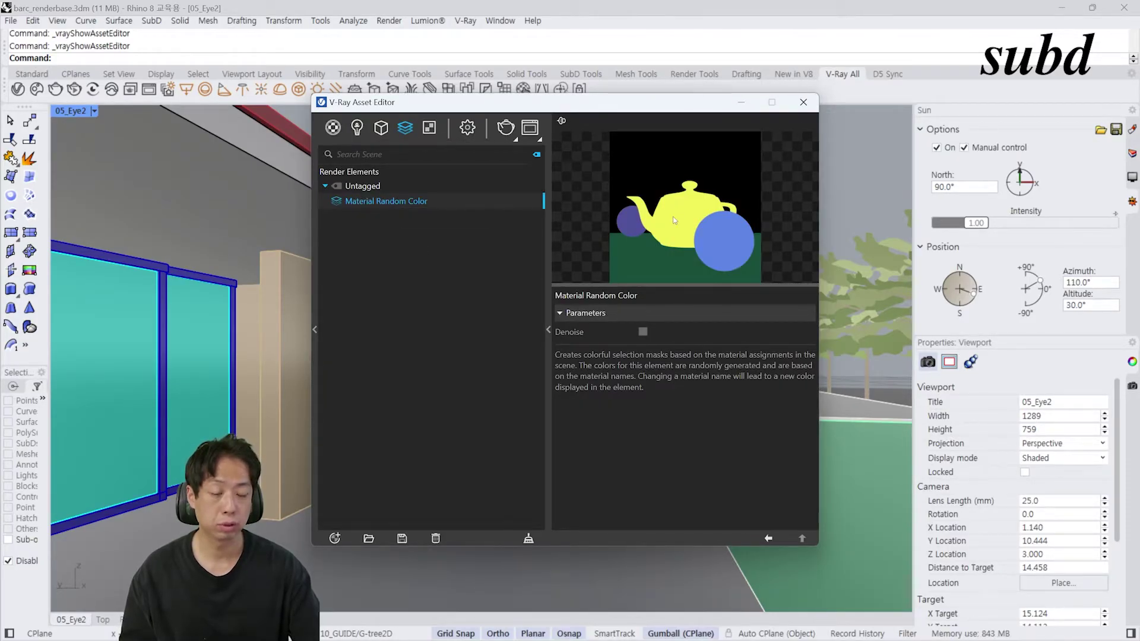
Step: Add the Geometry Normals and Diffuse render elements to the scene
click(406, 128)
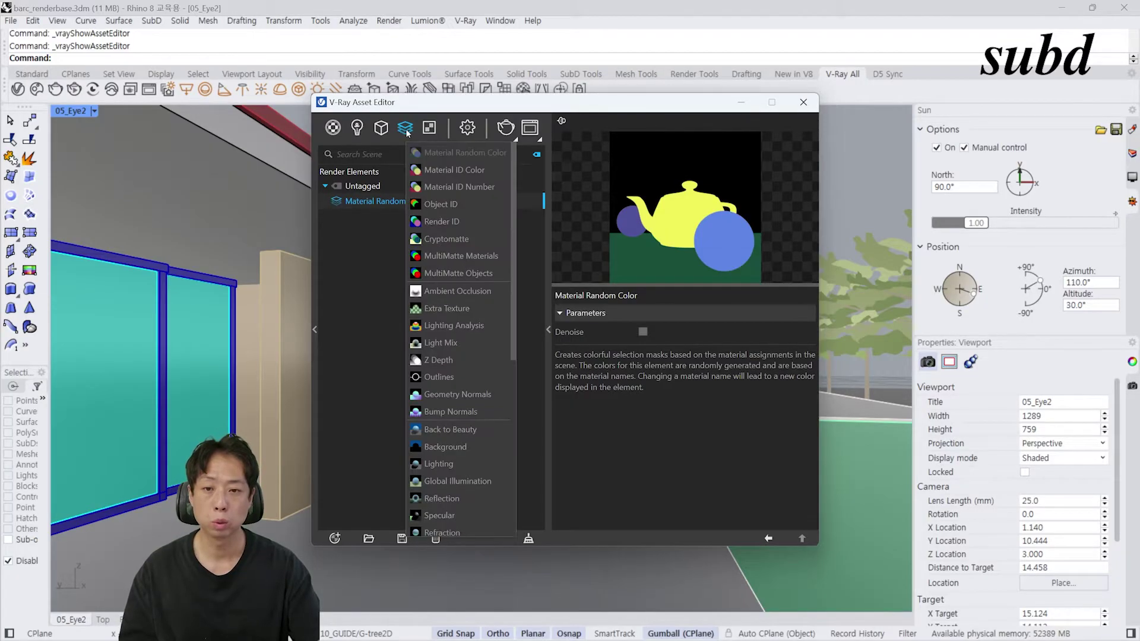
click(471, 393)
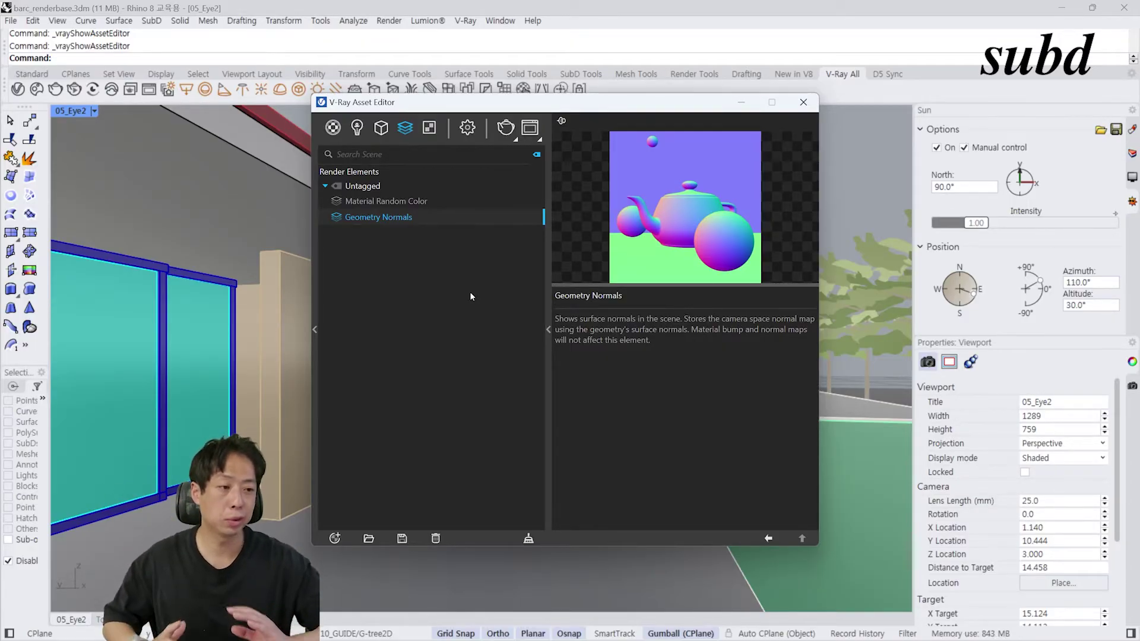
click(405, 128)
click(461, 416)
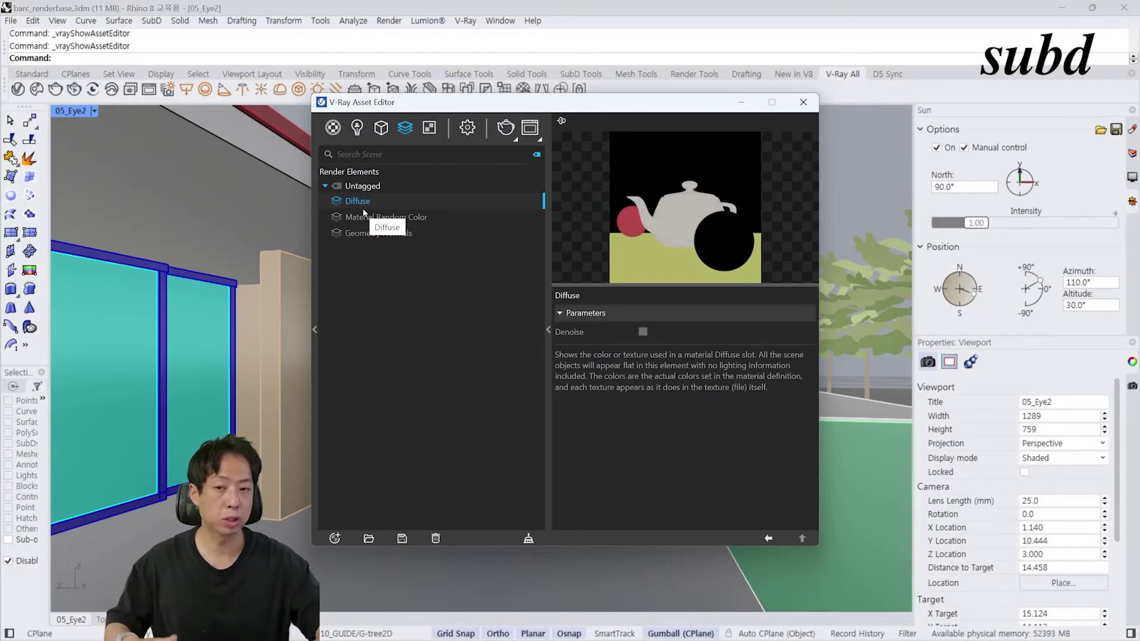
Step: Add the Shadows and Matte Shadows render elements to the scene
click(405, 128)
click(475, 373)
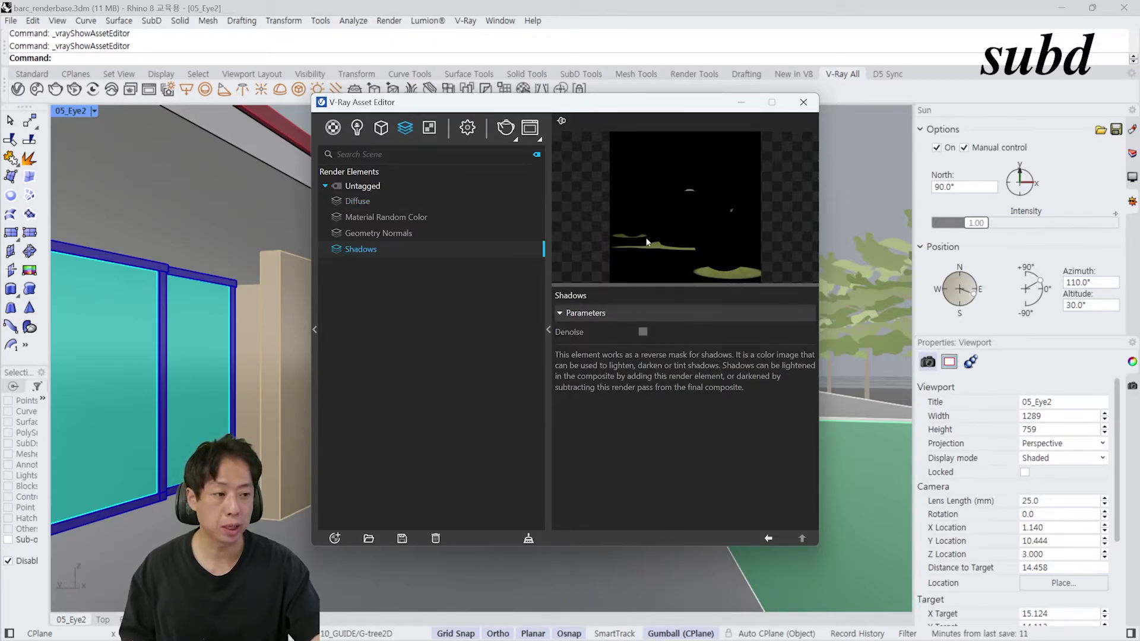
click(411, 133)
click(472, 384)
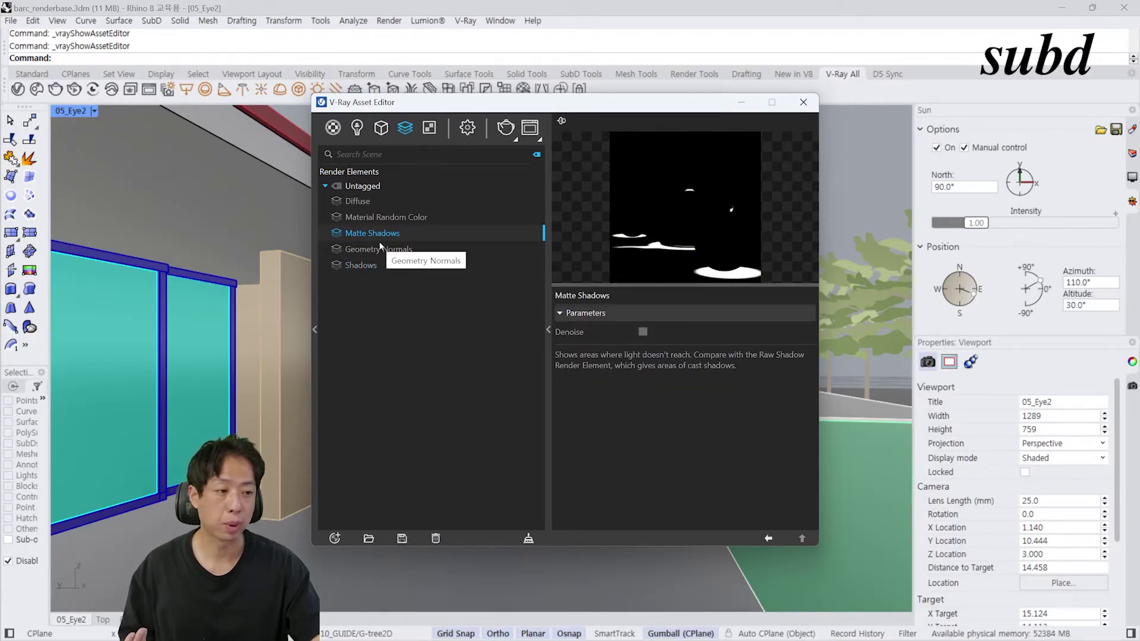
click(405, 128)
scroll(468, 385, up, 3)
scroll(465, 416, up, 3)
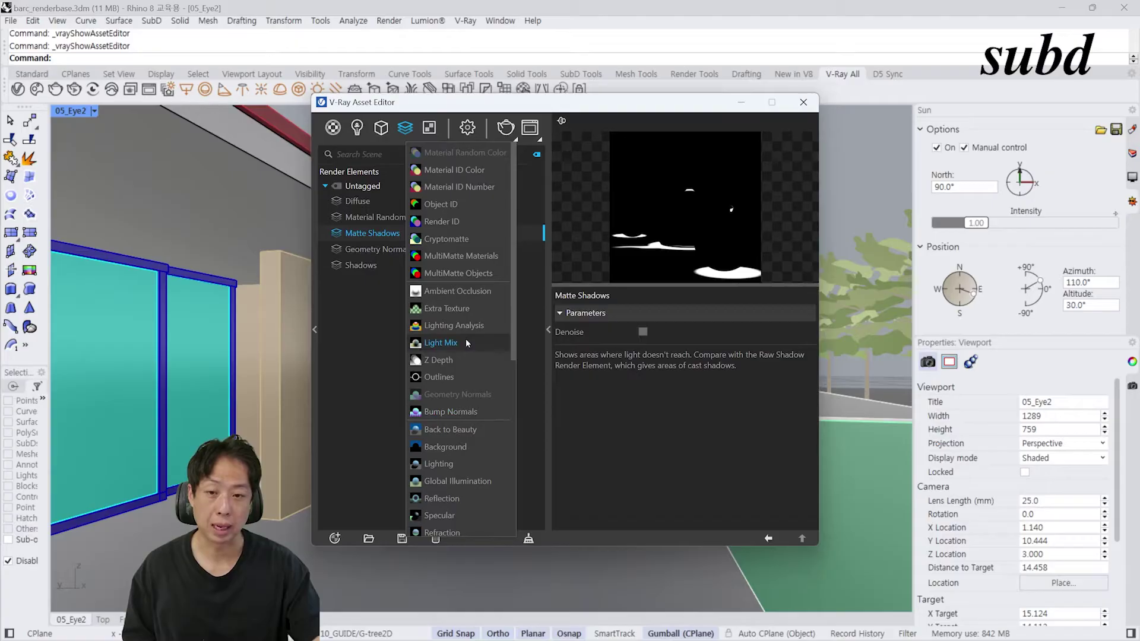
scroll(466, 356, down, 3)
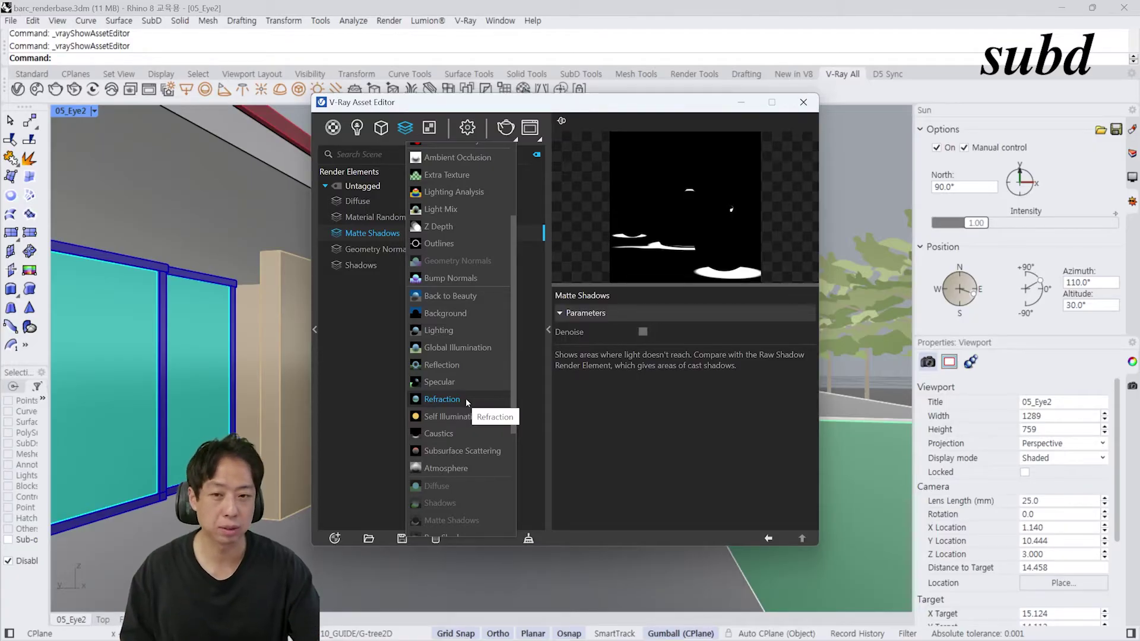
click(363, 337)
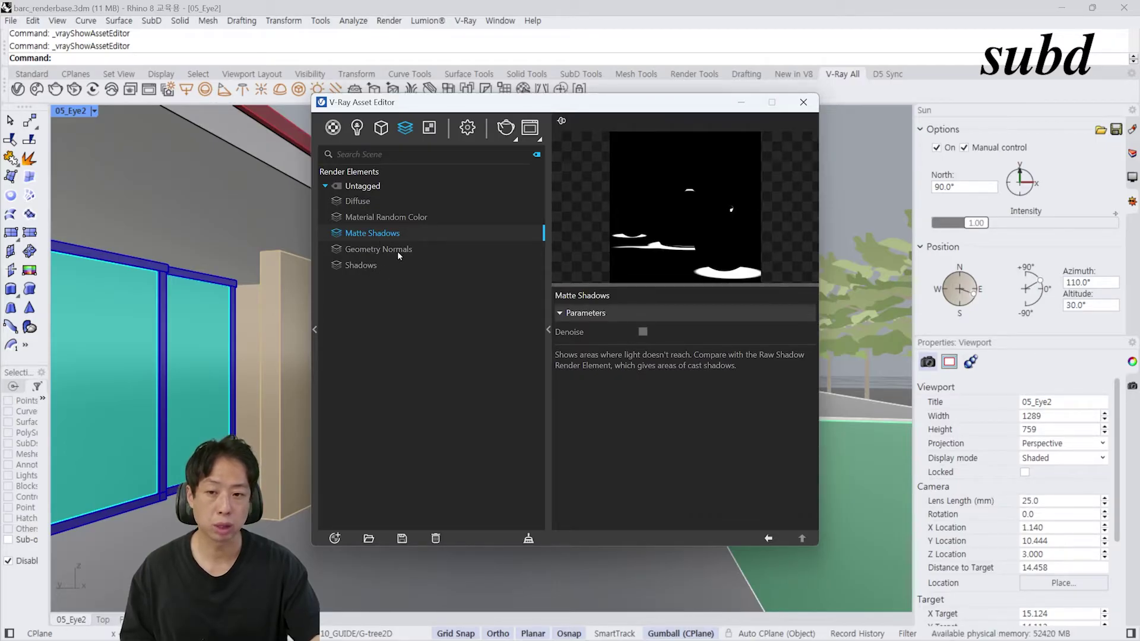
Step: Set the render output size to 900 × 400 and render the scene
click(421, 291)
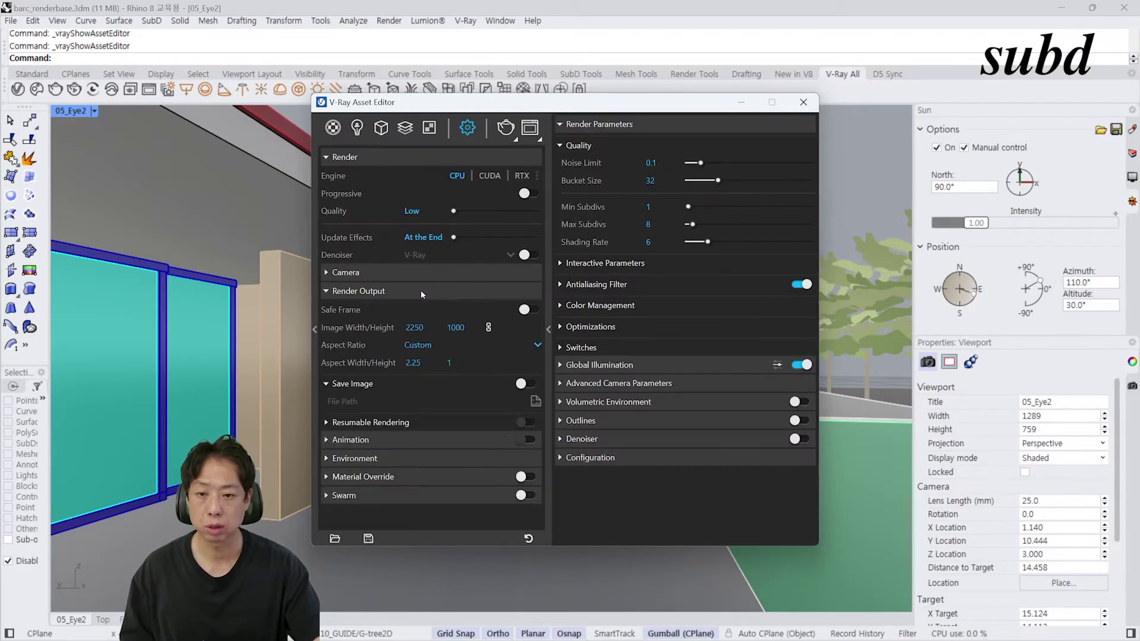
click(414, 327)
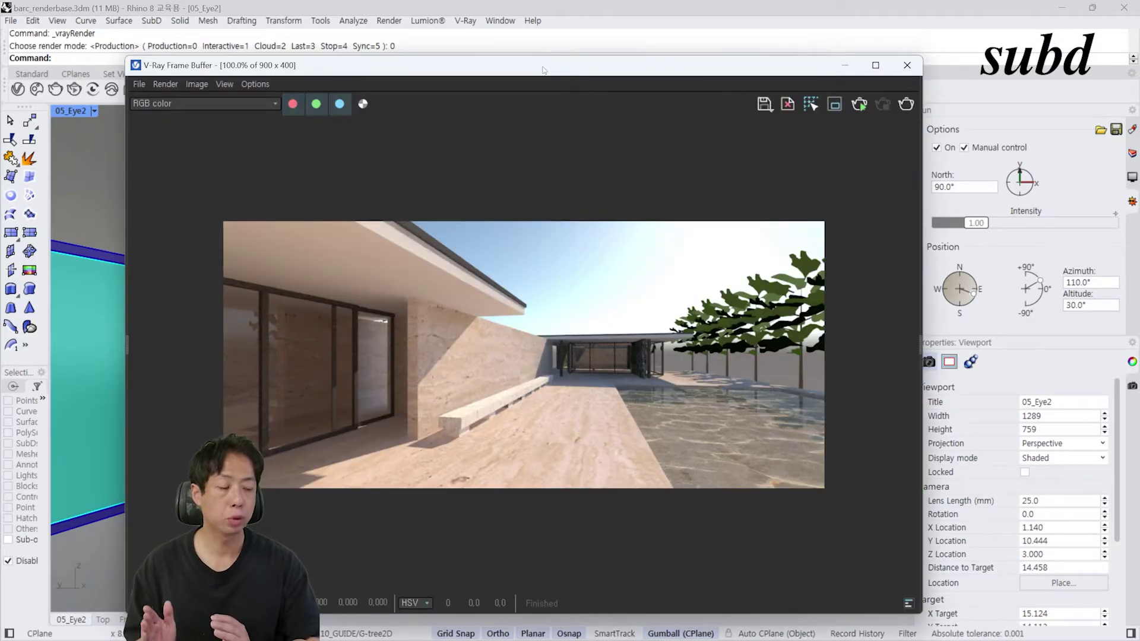
Step: Examine the rendered channels in the frame buffer, including Alpha, Matte Shadows, Shadows and Diffuse, and return to RGB color
click(239, 104)
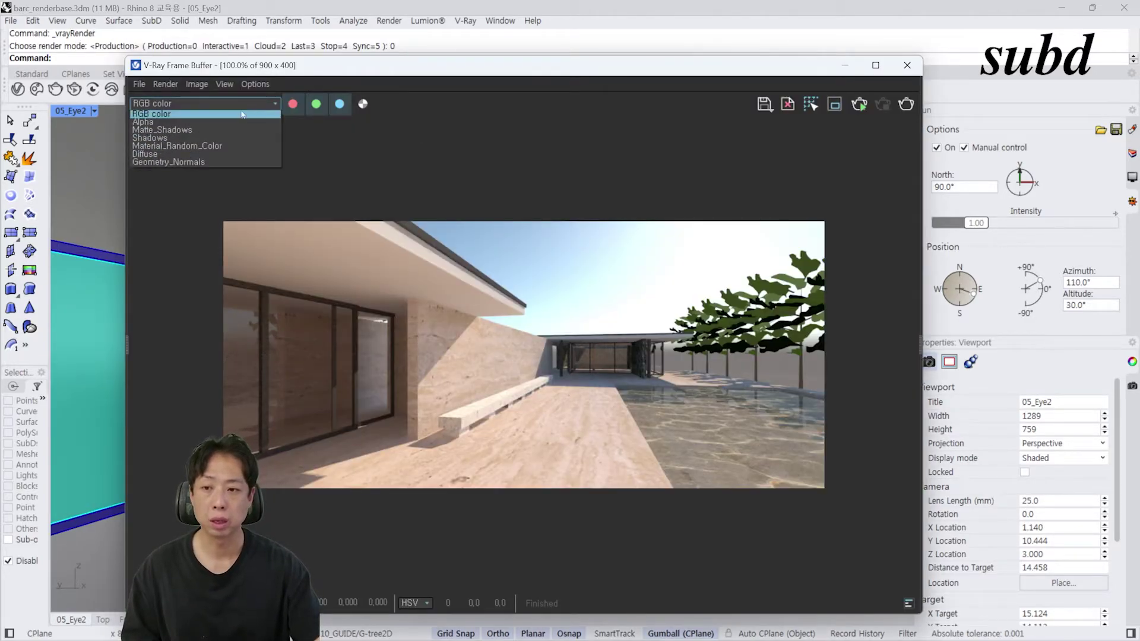
click(240, 123)
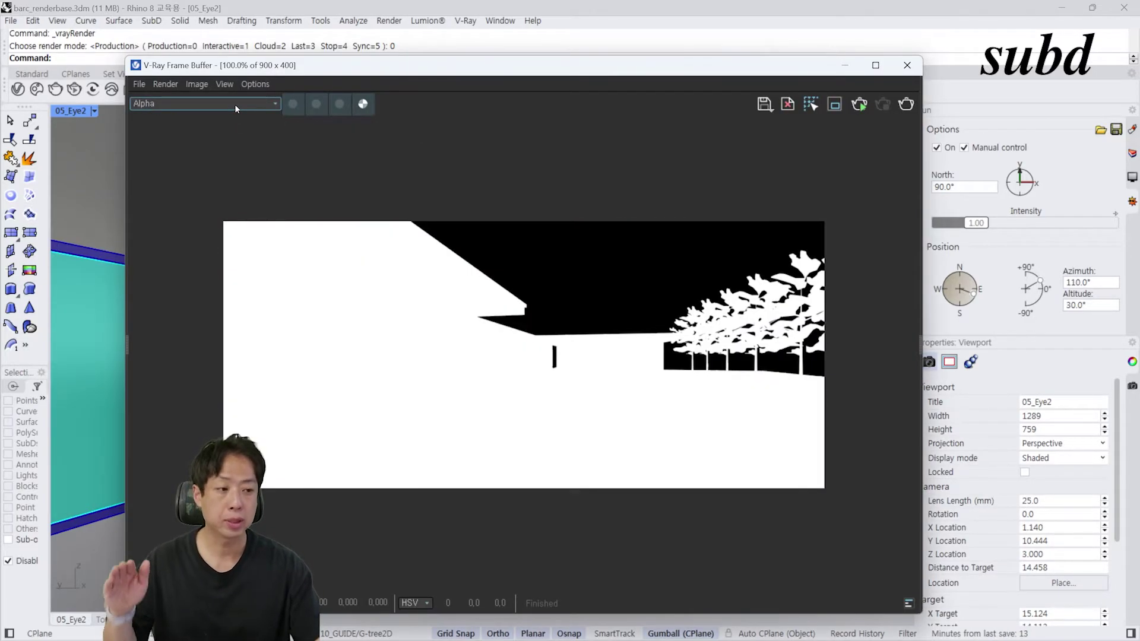
click(234, 104)
click(227, 116)
click(225, 102)
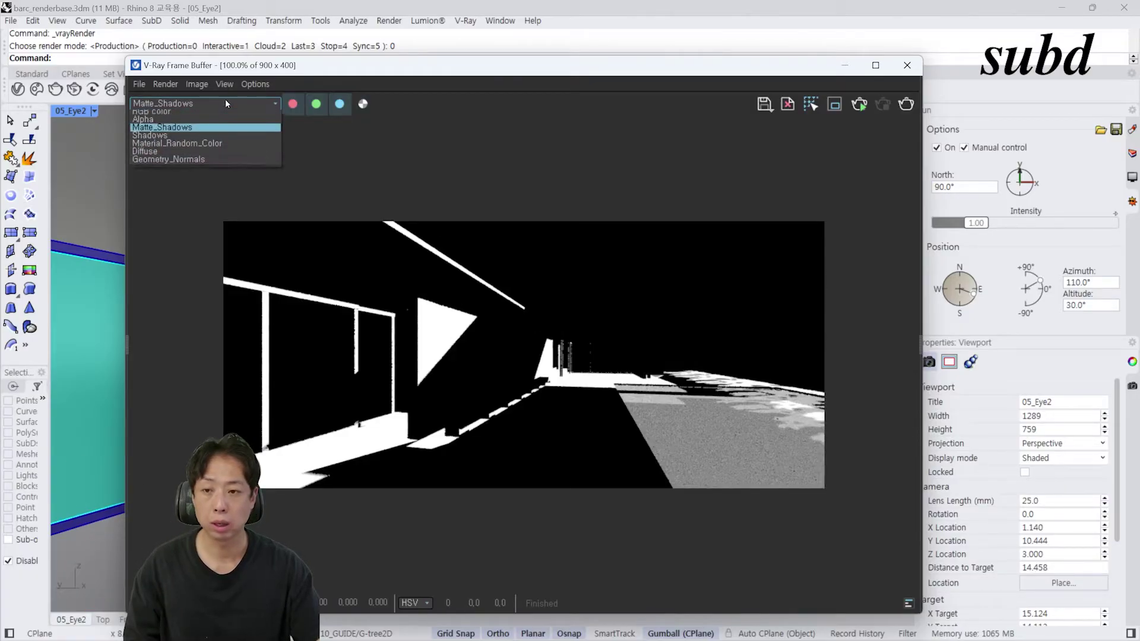
click(201, 142)
click(209, 102)
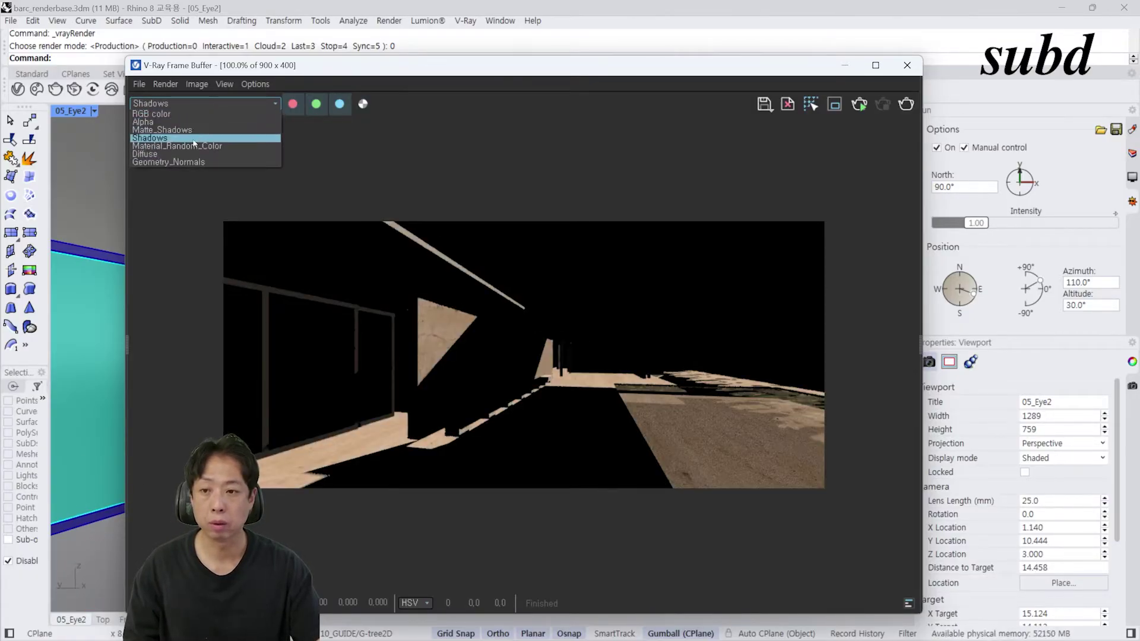
click(184, 156)
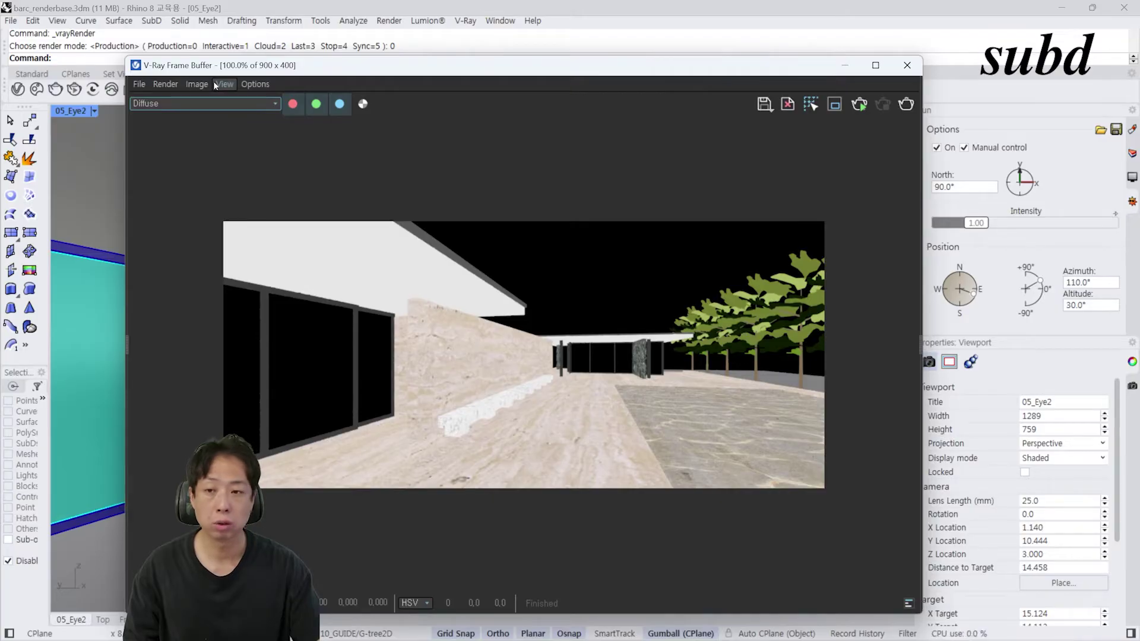
click(208, 105)
click(238, 162)
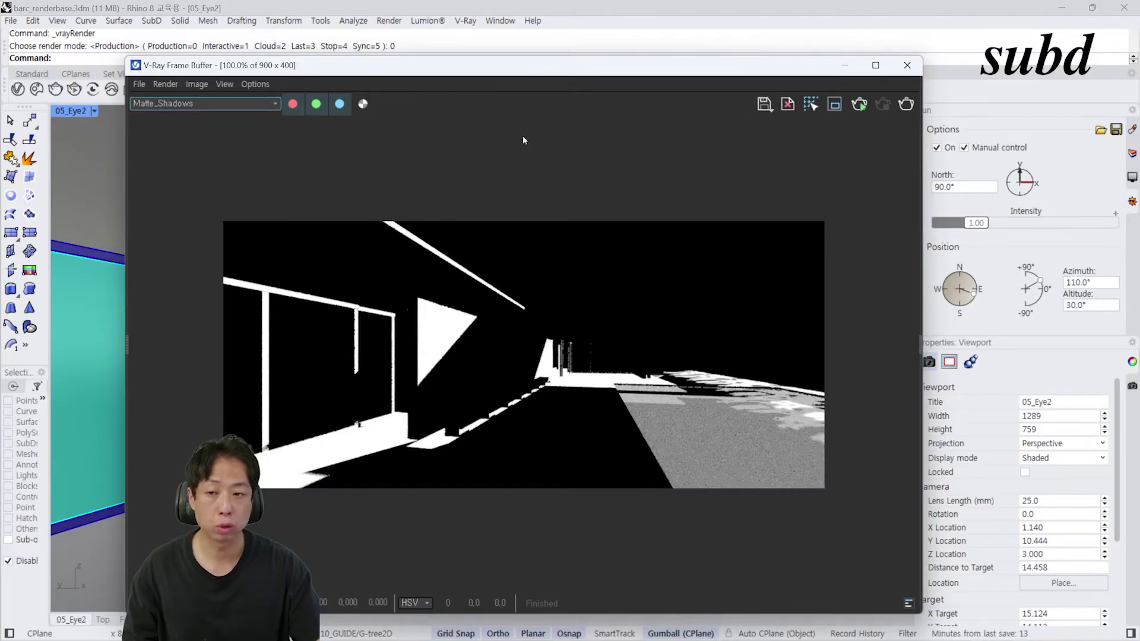
click(210, 109)
click(205, 117)
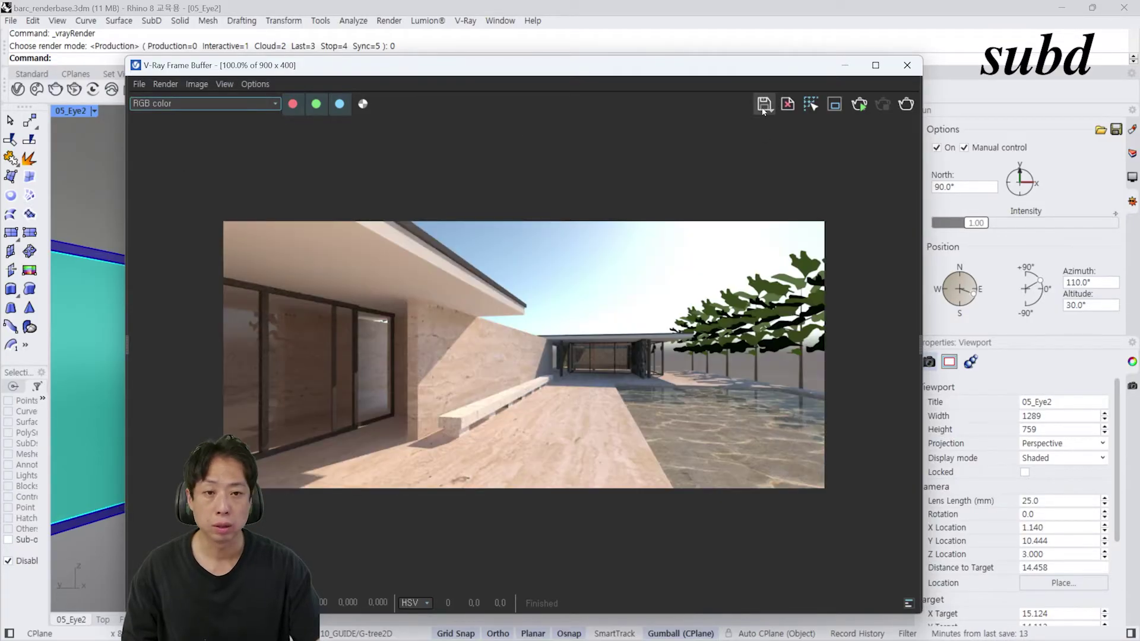
Step: Save all image channels to separate PNG files in the test folder under the file name barTest
mouse_move(764, 108)
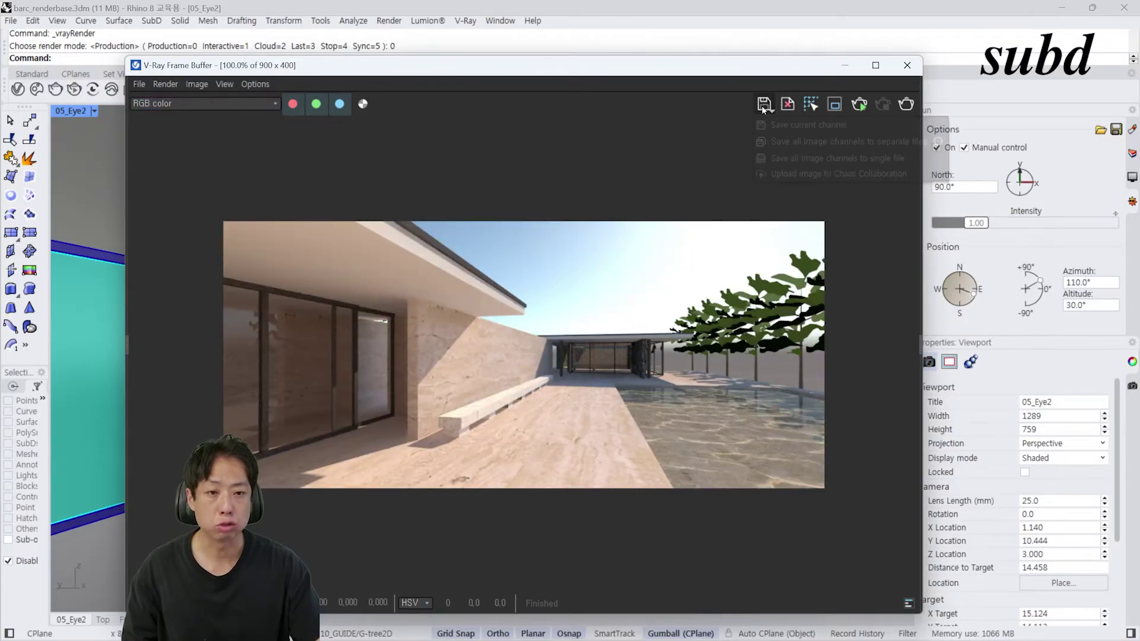
click(785, 146)
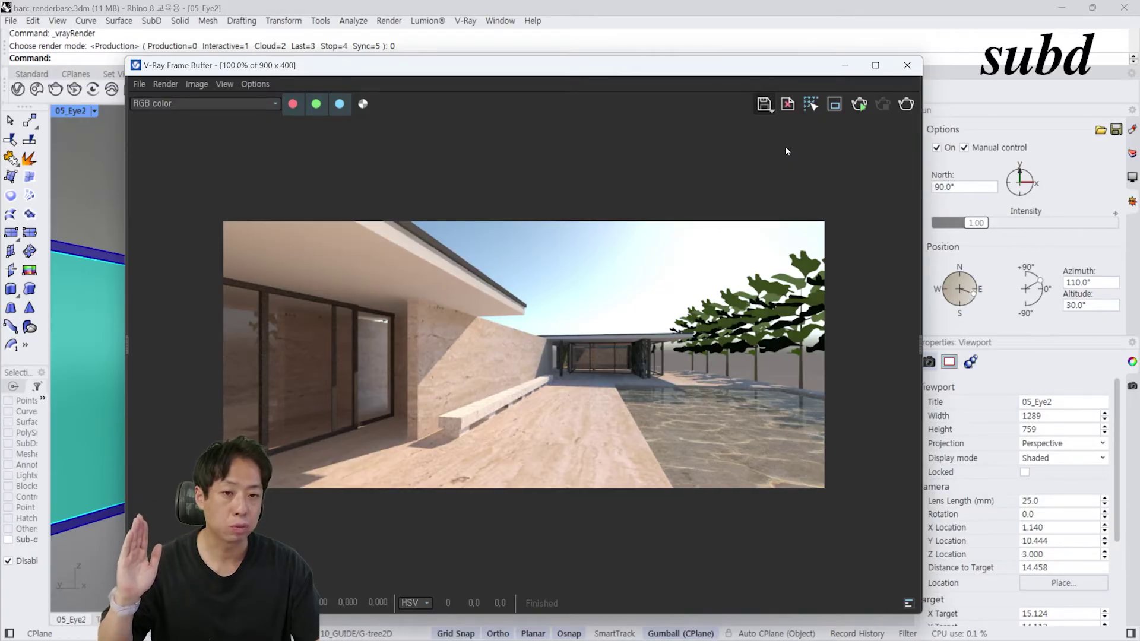
text(barTe)
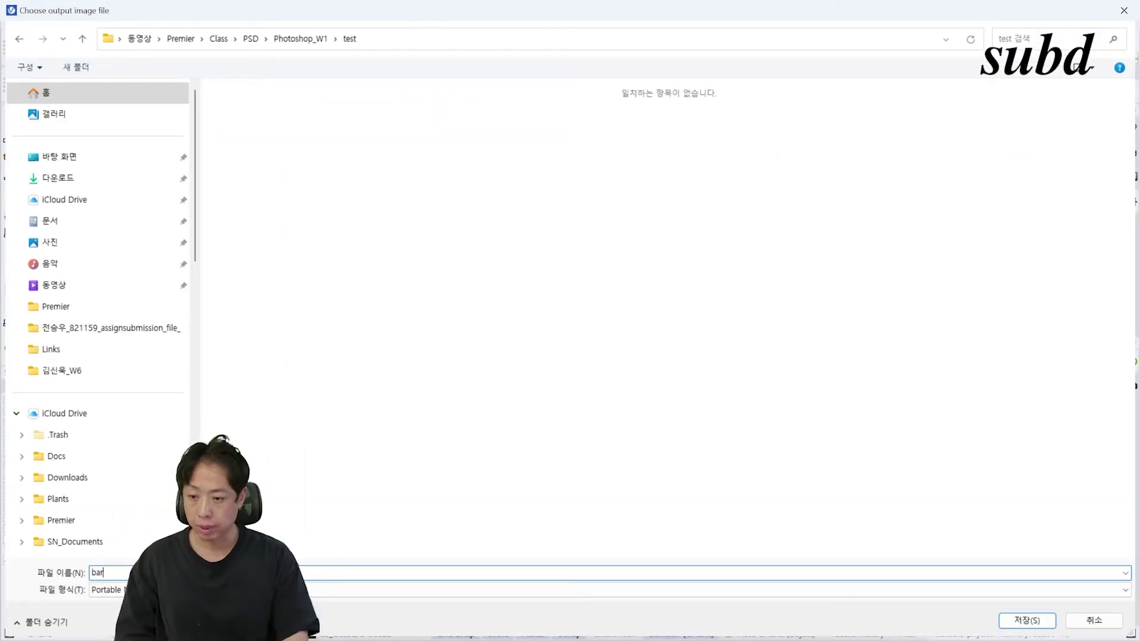
text(st)
key(Return)
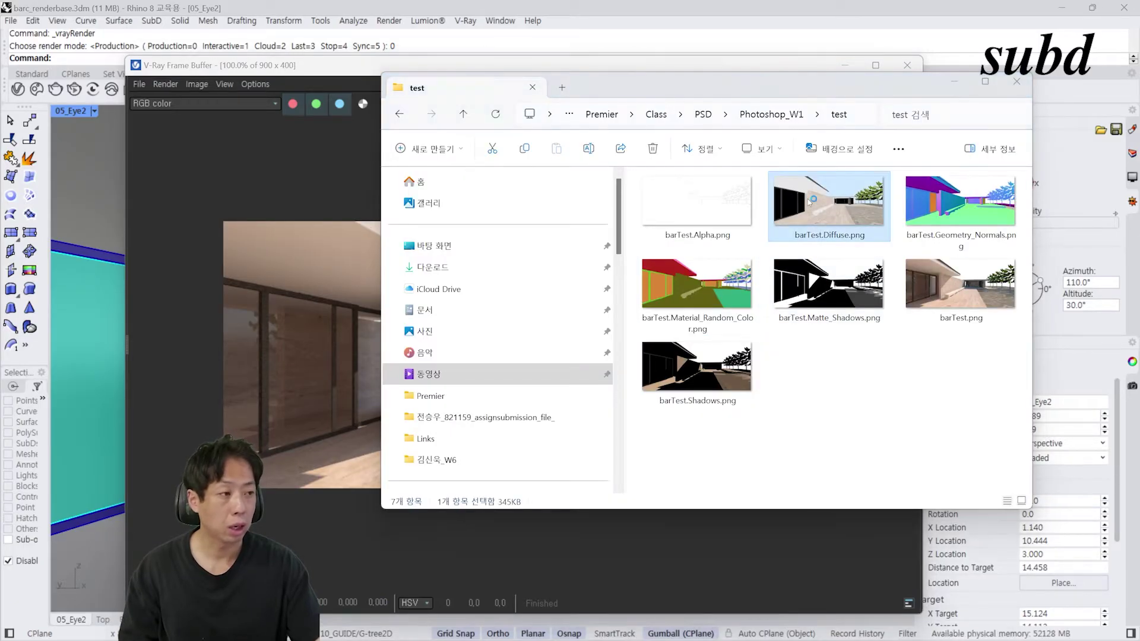
Step: Open the exported Diffuse image and look through the other saved render channel images
double_click(808, 197)
key(Right)
key(Right)
key(Right)
key(Right)
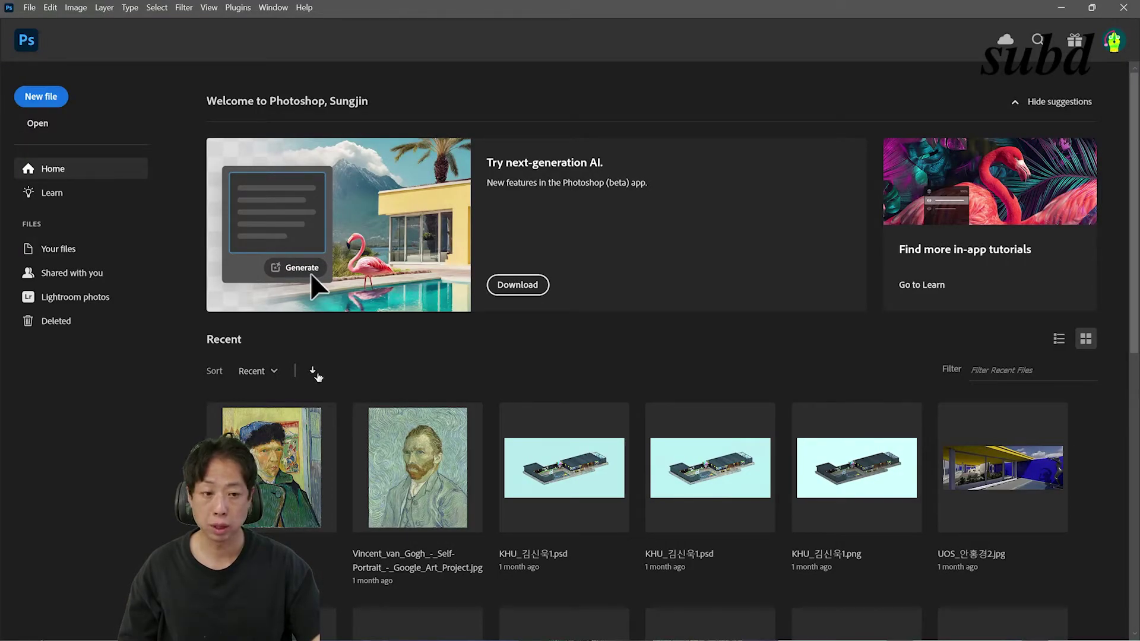
Step: Switch to Photoshop, open renderBase.png as a document and activate the Move tool
key(alt+Tab)
click(957, 285)
drag(957, 285, 335, 352)
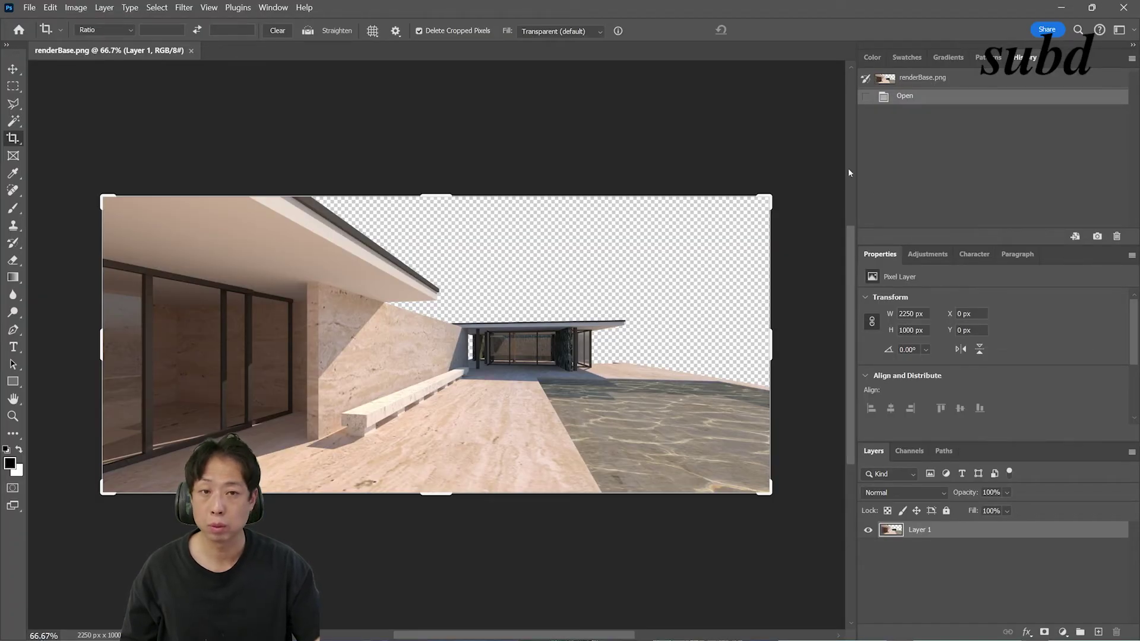
click(12, 69)
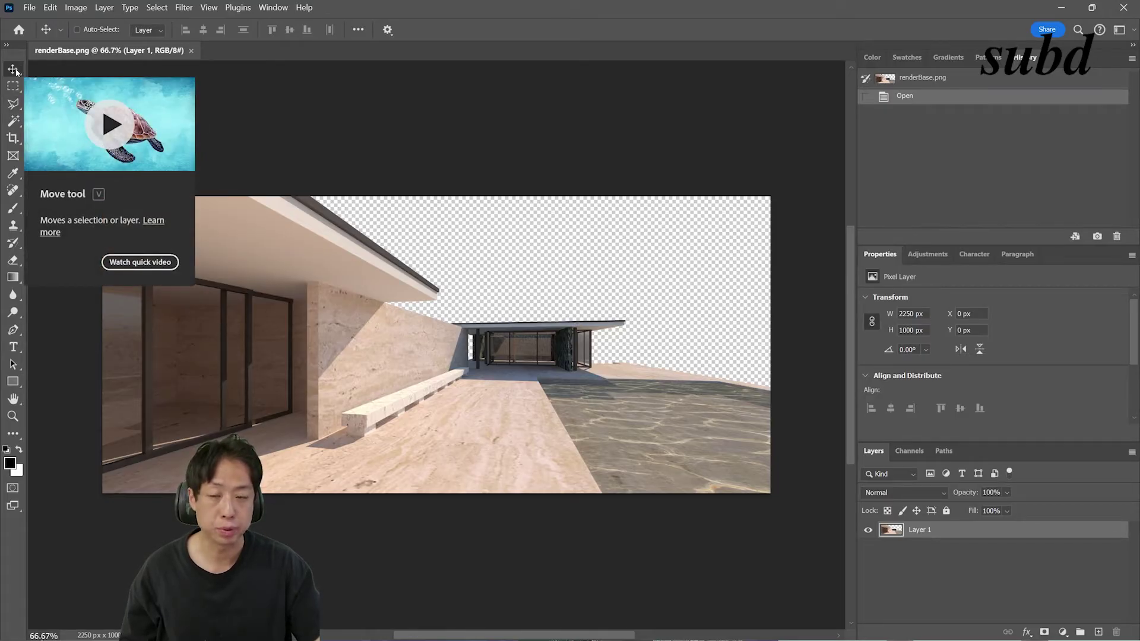
Step: Give the Layers panel more height and check the available workspace presets
drag(985, 442, 992, 353)
click(273, 7)
mouse_move(356, 36)
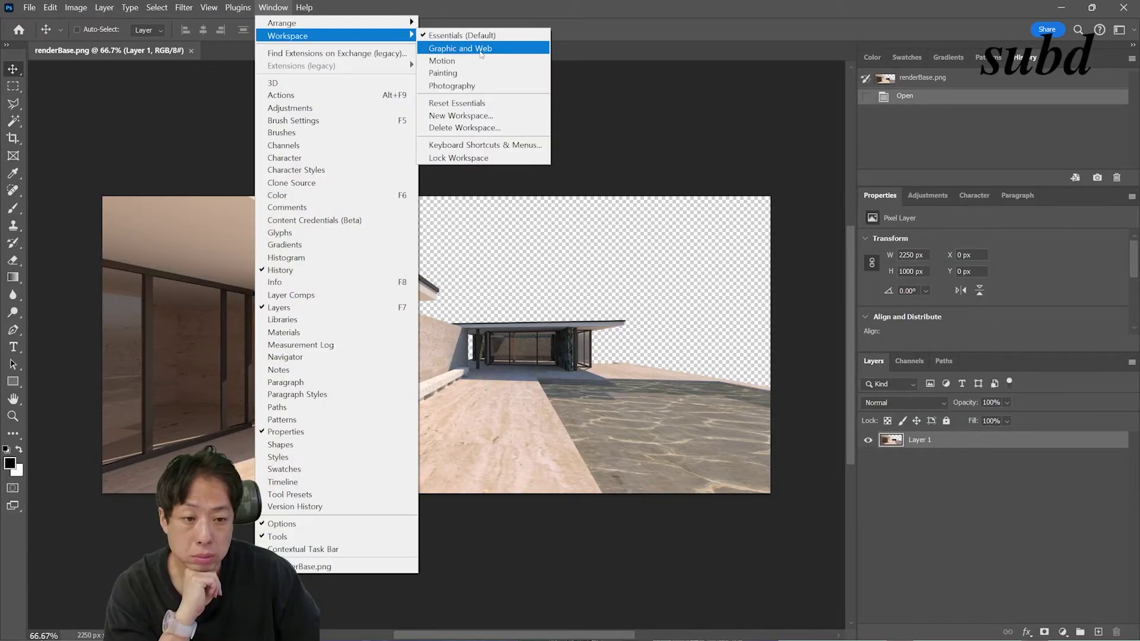
click(453, 52)
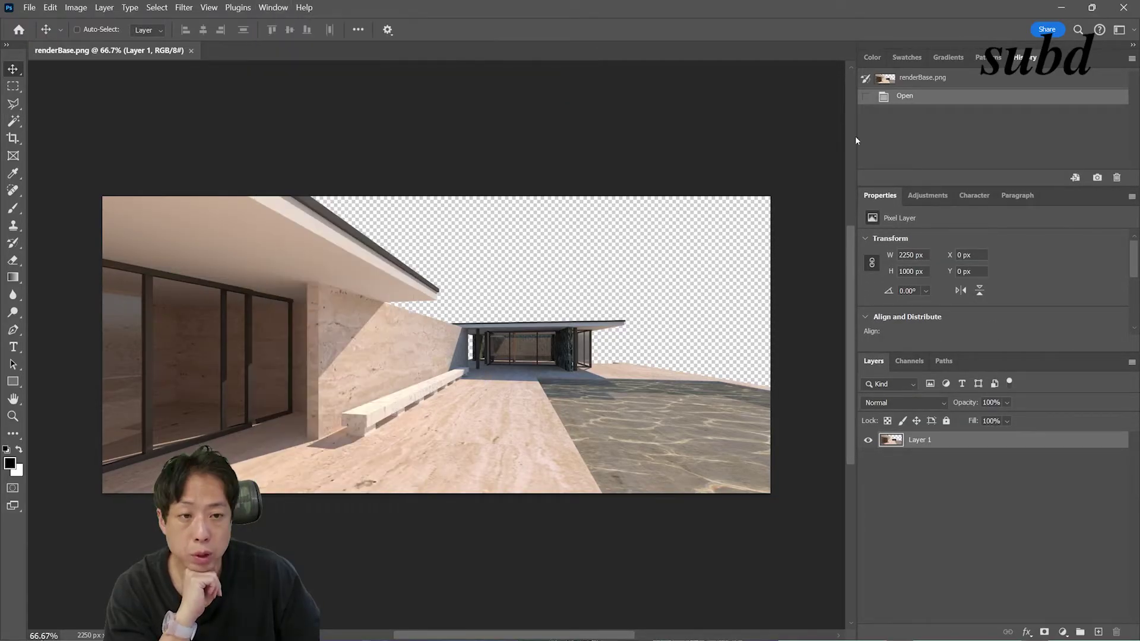
Step: Bring up the Gradients panel, detach it from its panel group and close it
click(274, 8)
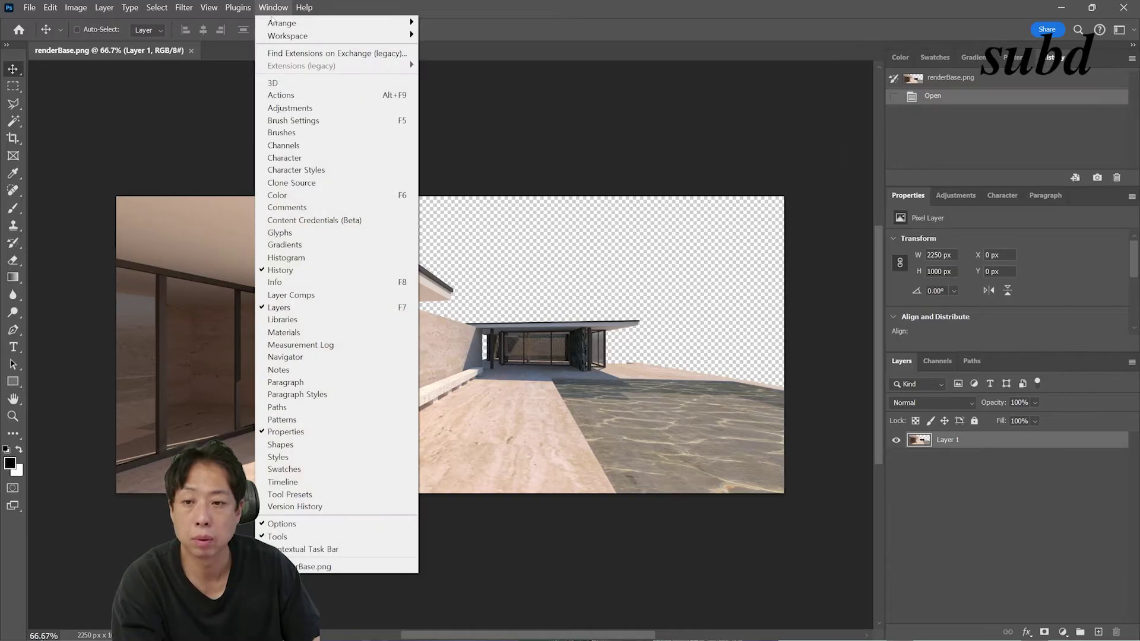
click(342, 246)
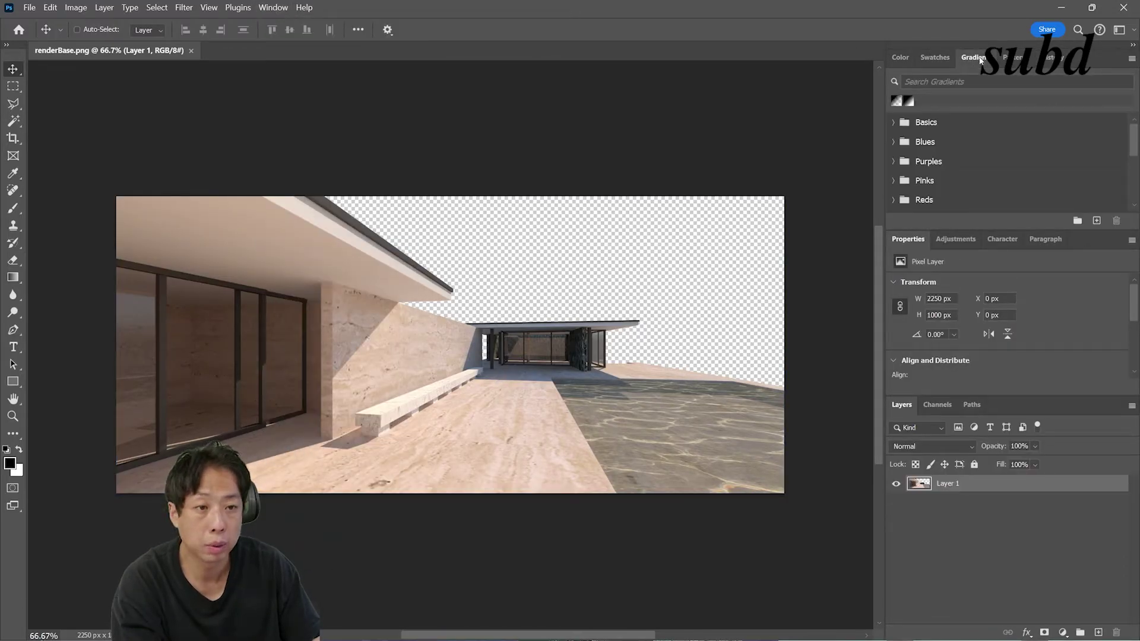
drag(971, 62, 540, 133)
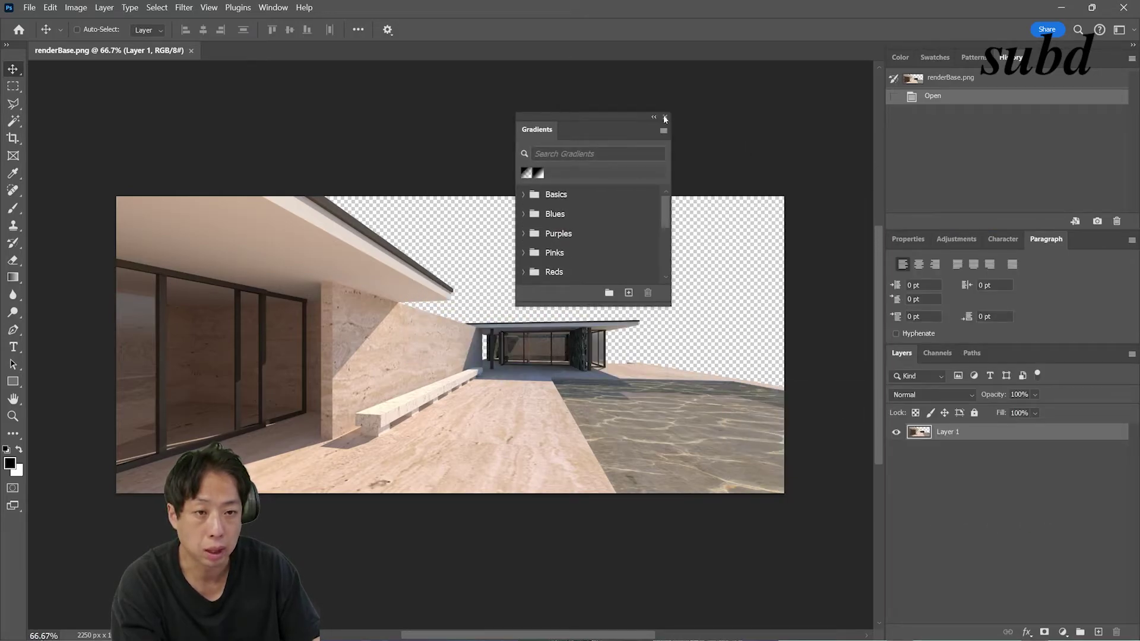
click(664, 117)
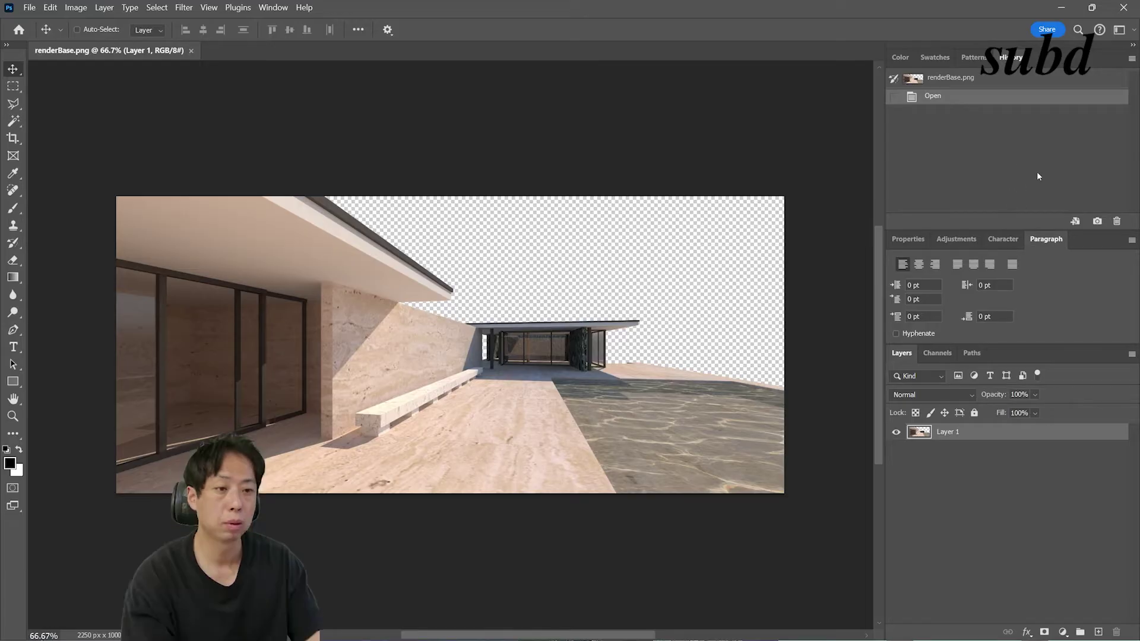
Step: Look through the Adjustments and Character panels, return to Properties and enlarge the Layers panel
click(956, 240)
click(1002, 239)
click(909, 239)
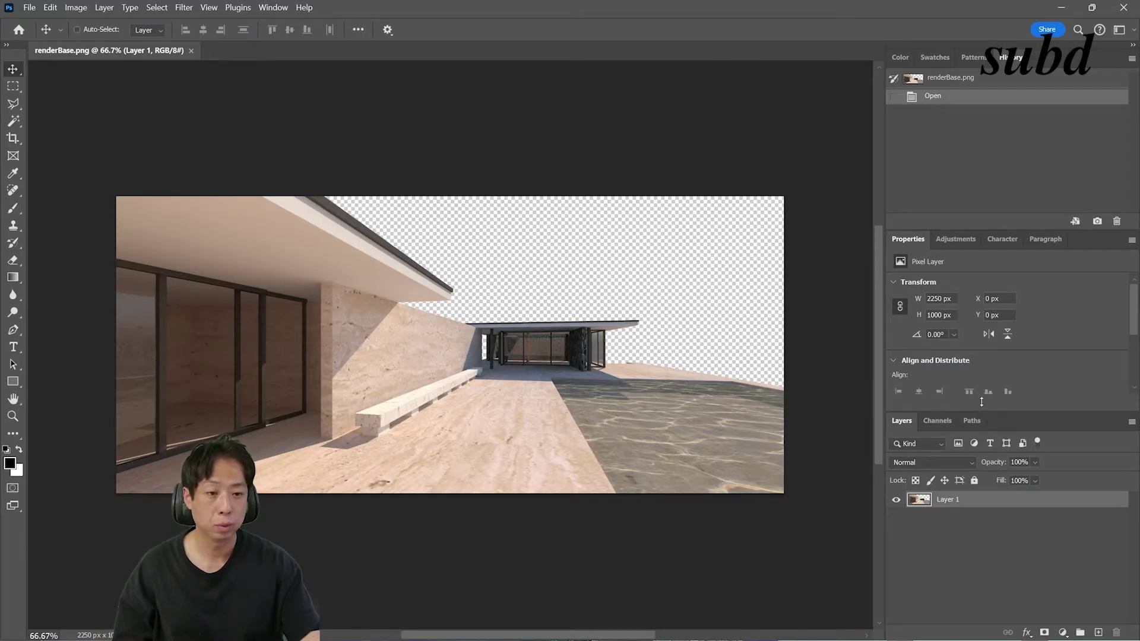
drag(980, 414, 974, 319)
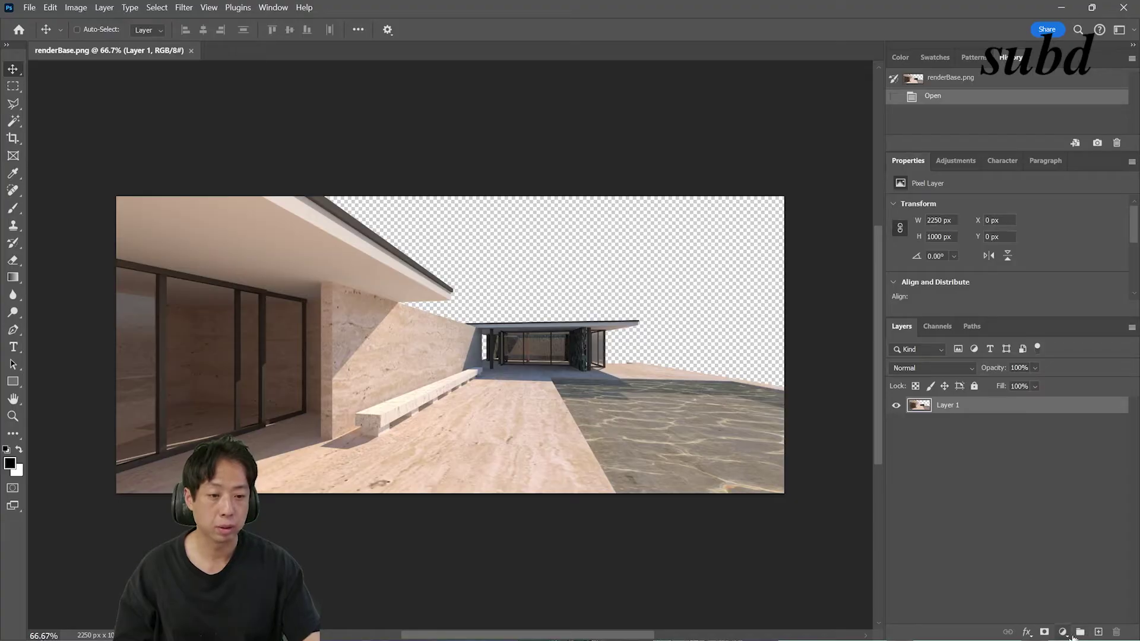
Step: Create a new layer group named 01_RENDER
double_click(945, 405)
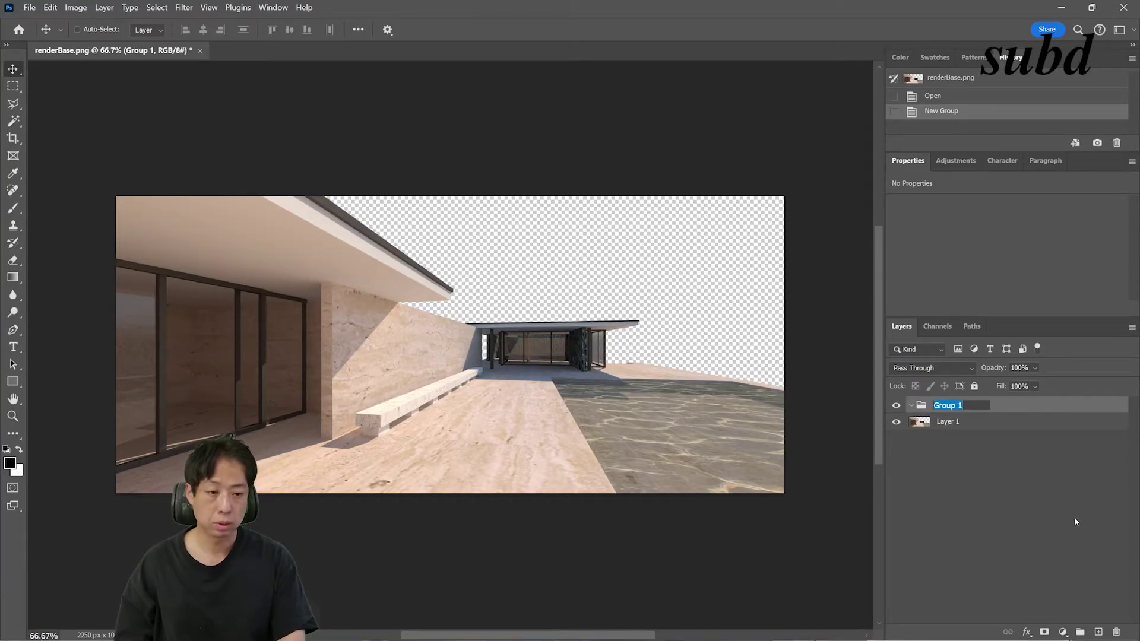
text(01_)
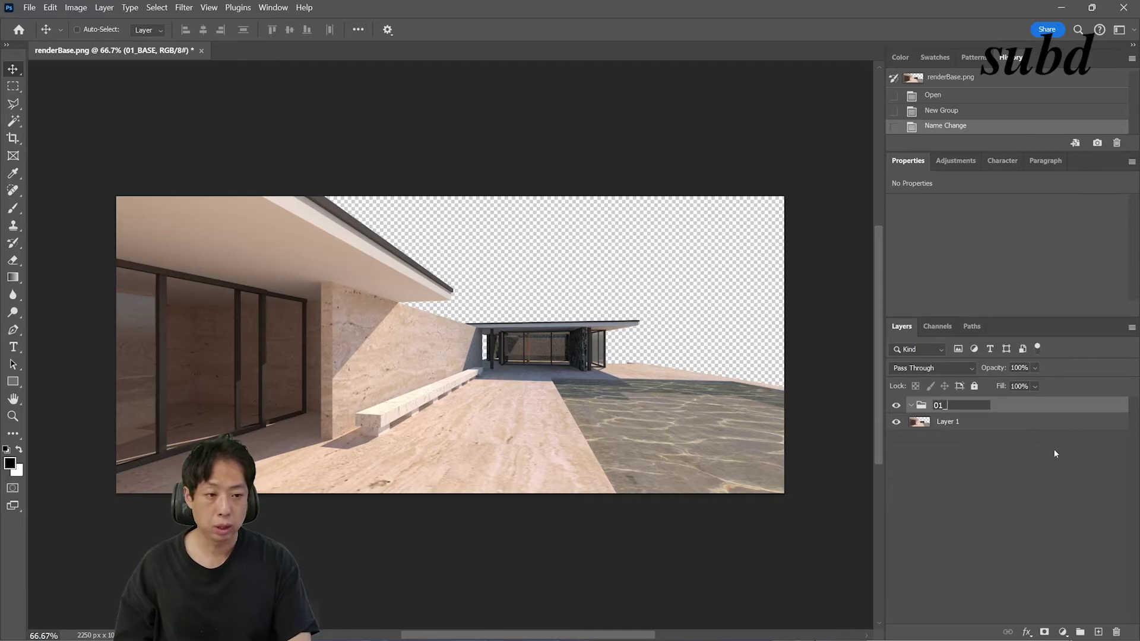
text(RENDER)
key(Return)
click(985, 476)
Step: Move Layer 1 into the 01_RENDER group and rename the layer render
drag(961, 422, 962, 406)
click(1013, 467)
double_click(959, 422)
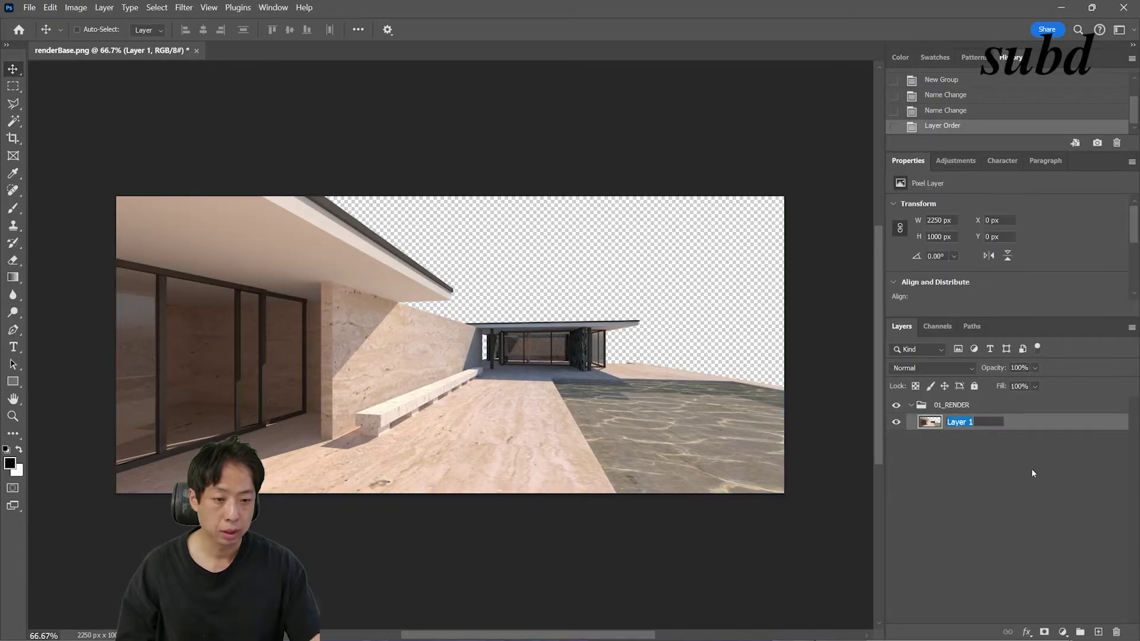
text(render)
key(Return)
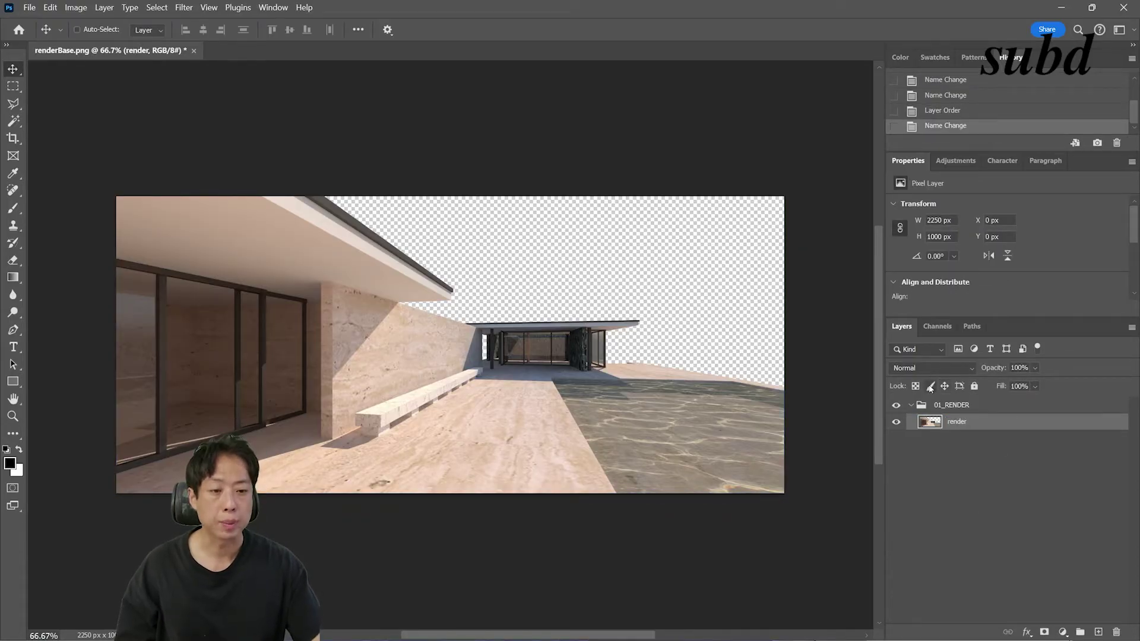
Step: Test a full lock on the render layer by trying to move it locked and unlocked, and undo the move
click(974, 386)
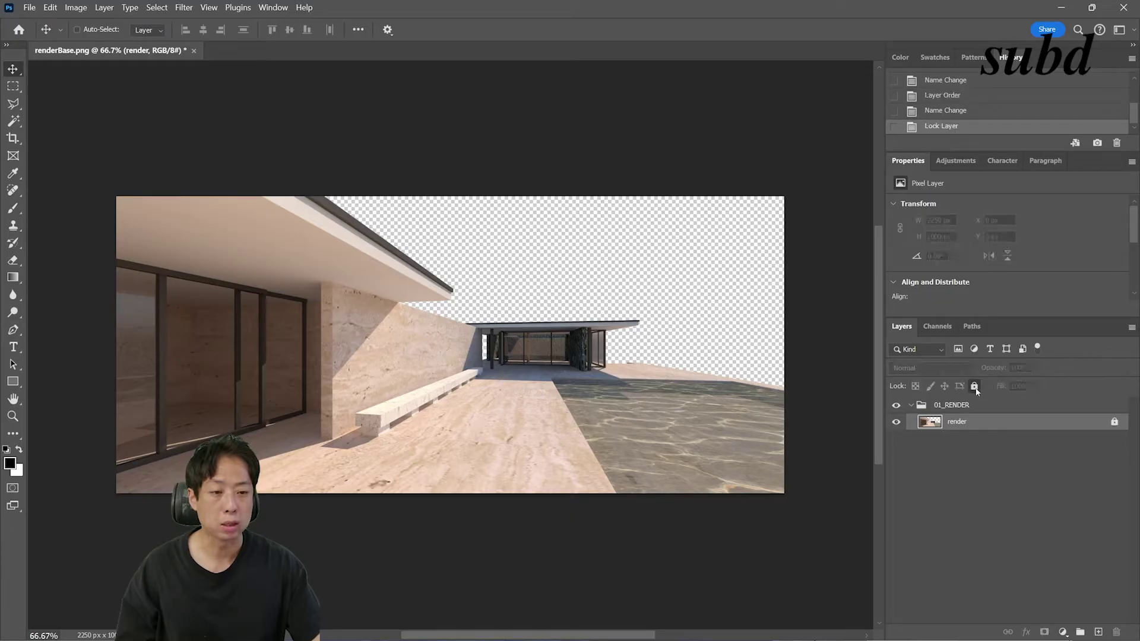
click(701, 442)
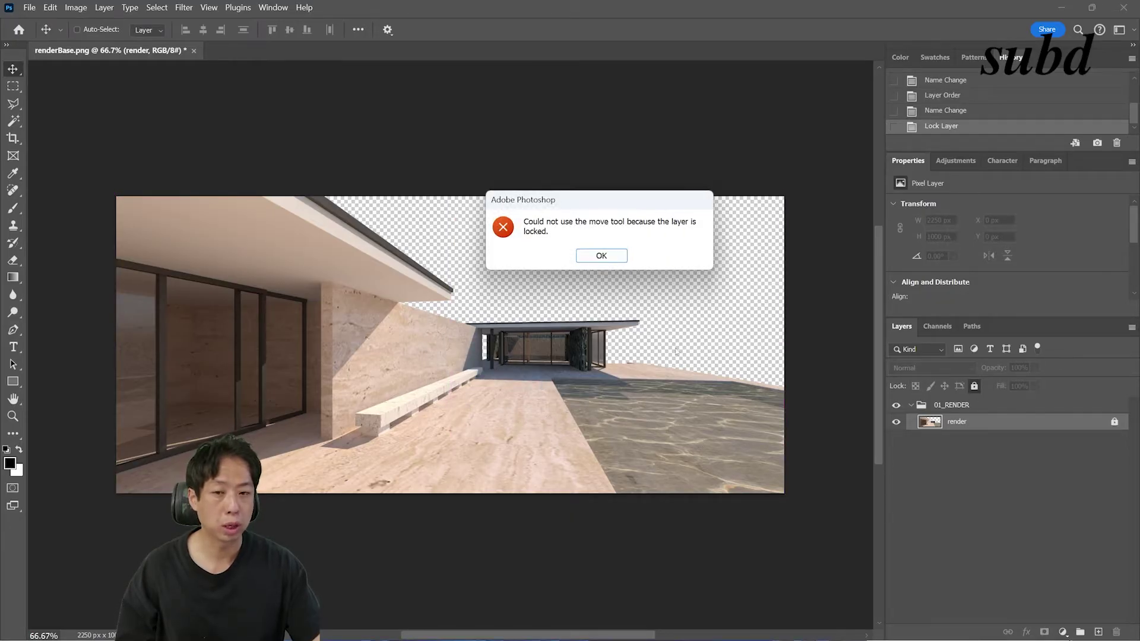
key(Return)
click(974, 386)
drag(523, 424, 675, 314)
key(ctrl+z)
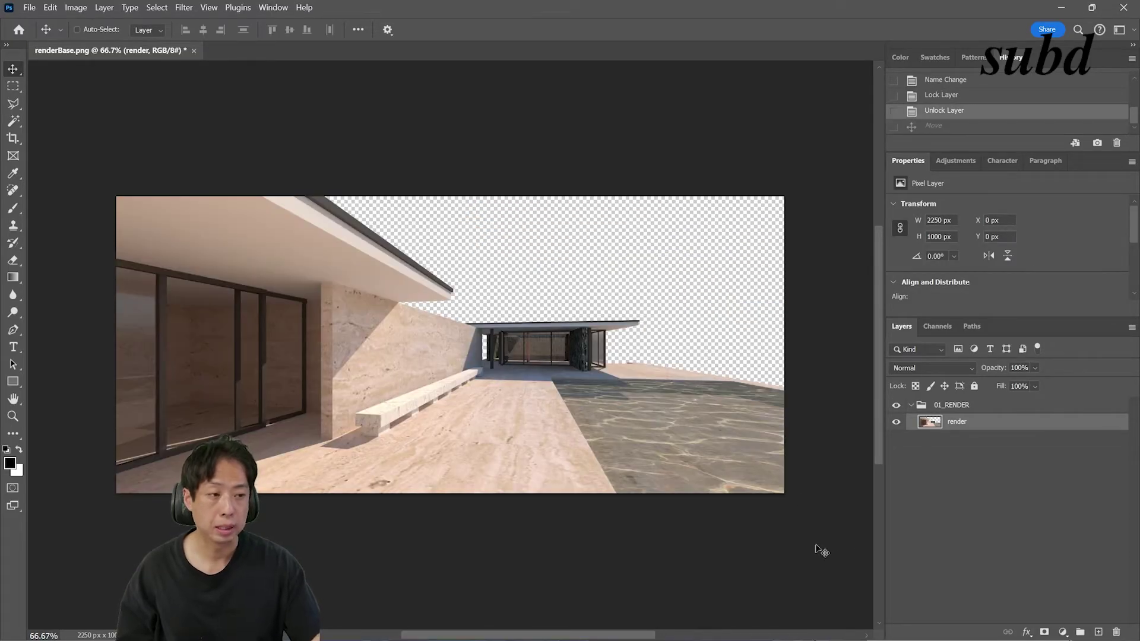
Step: Lock the render layer's position and try to move the layer
click(943, 386)
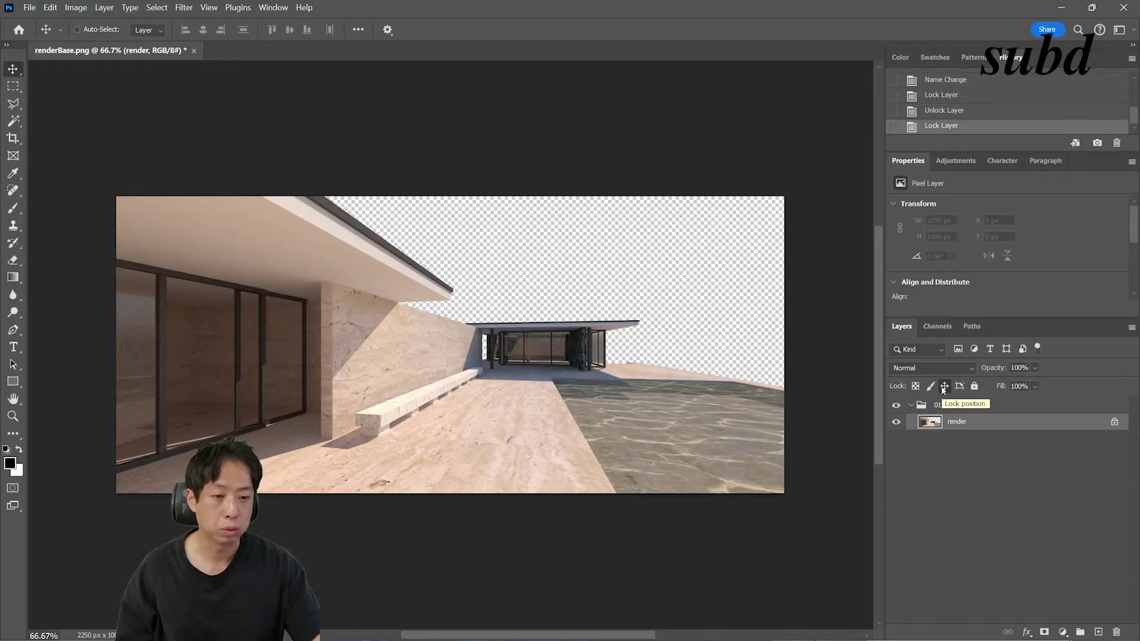
click(438, 362)
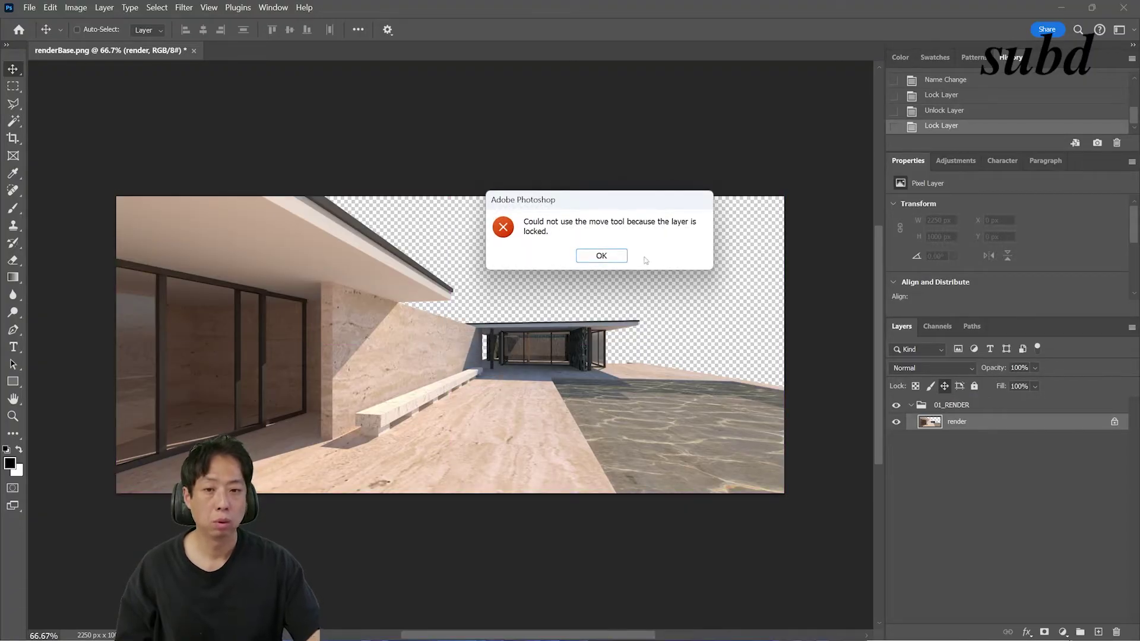
key(Return)
Step: Paint a test brush stroke across the terrace, undo it, unlock the render layer and return to the Move tool
key(b)
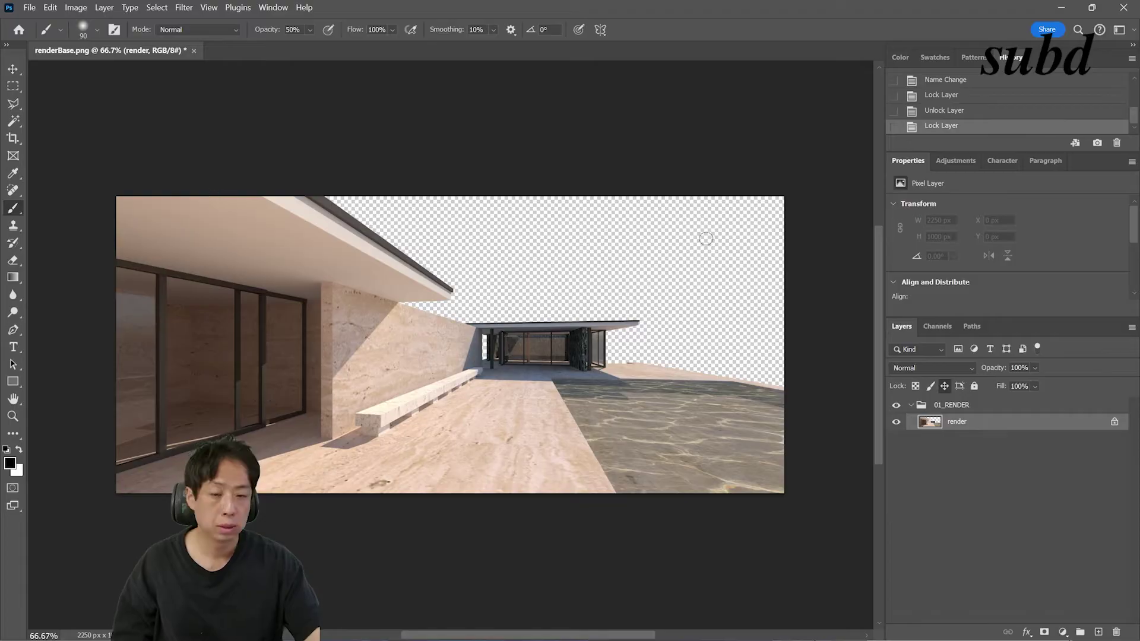
mouse_move(545, 378)
mouse_down()
mouse_move(414, 426)
mouse_move(318, 432)
mouse_up()
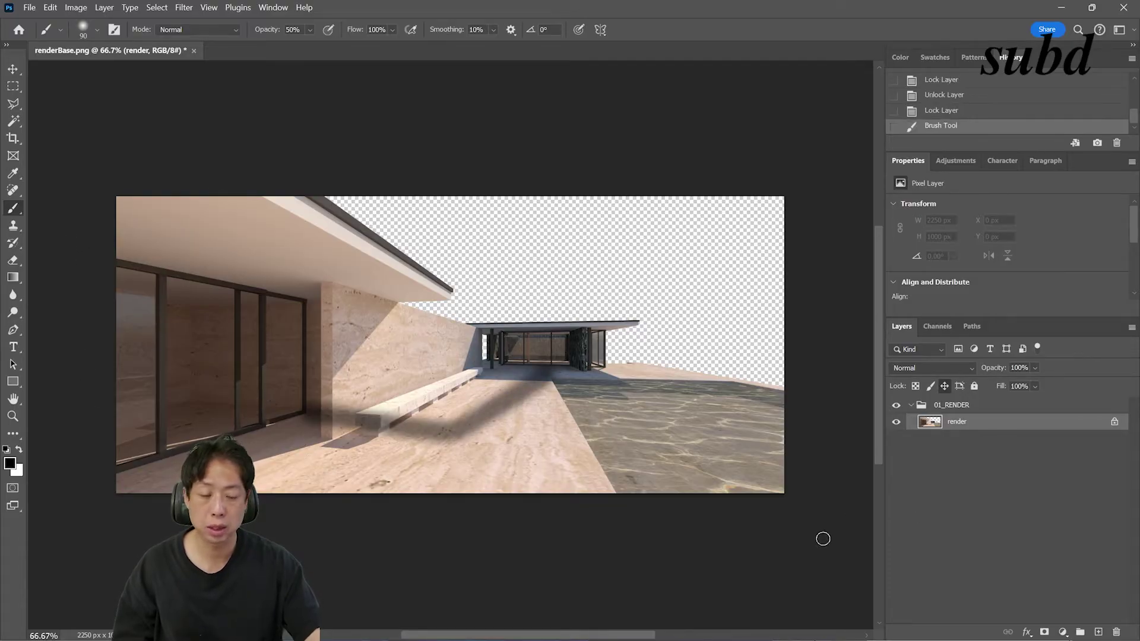
key(ctrl+z)
click(973, 386)
key(v)
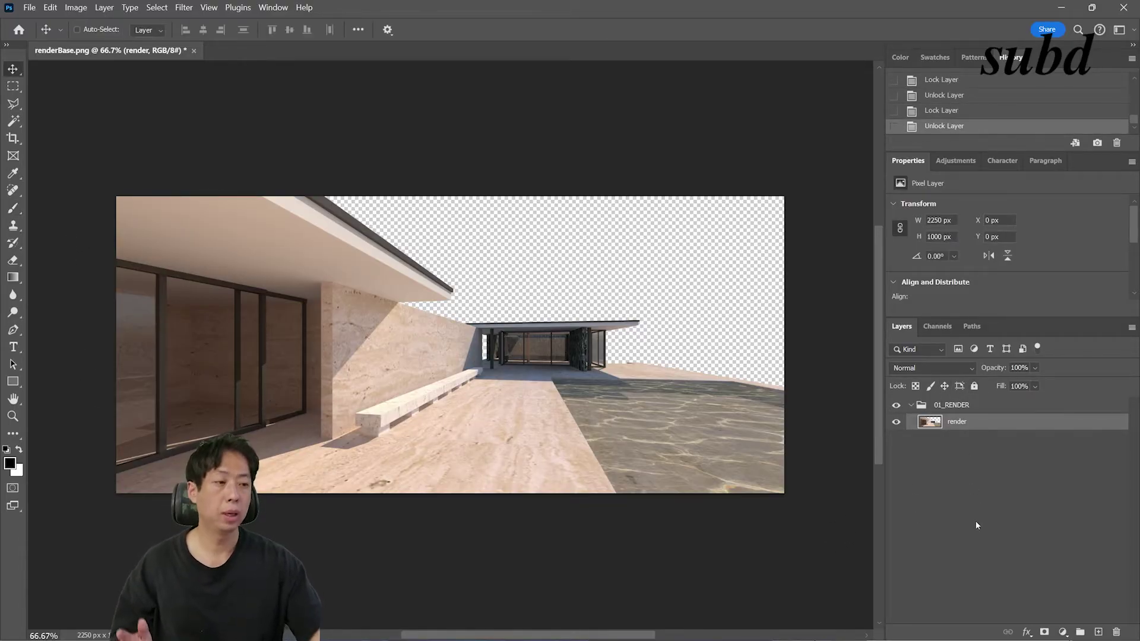
Step: Convert the render layer to a Smart Object and undo the conversion
right_click(967, 422)
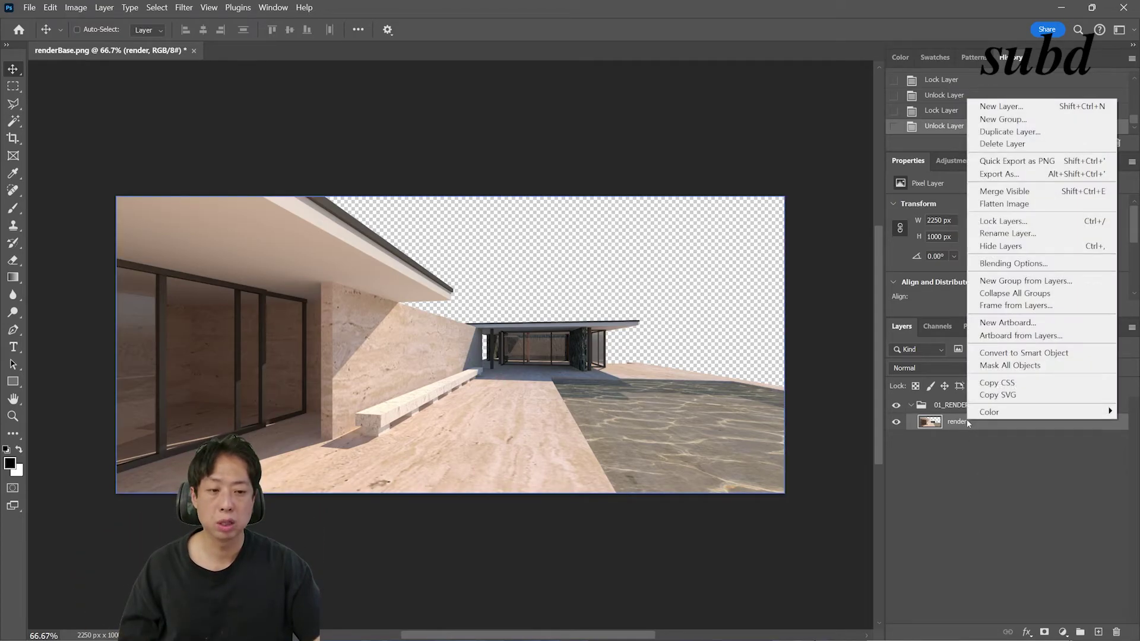
click(1034, 356)
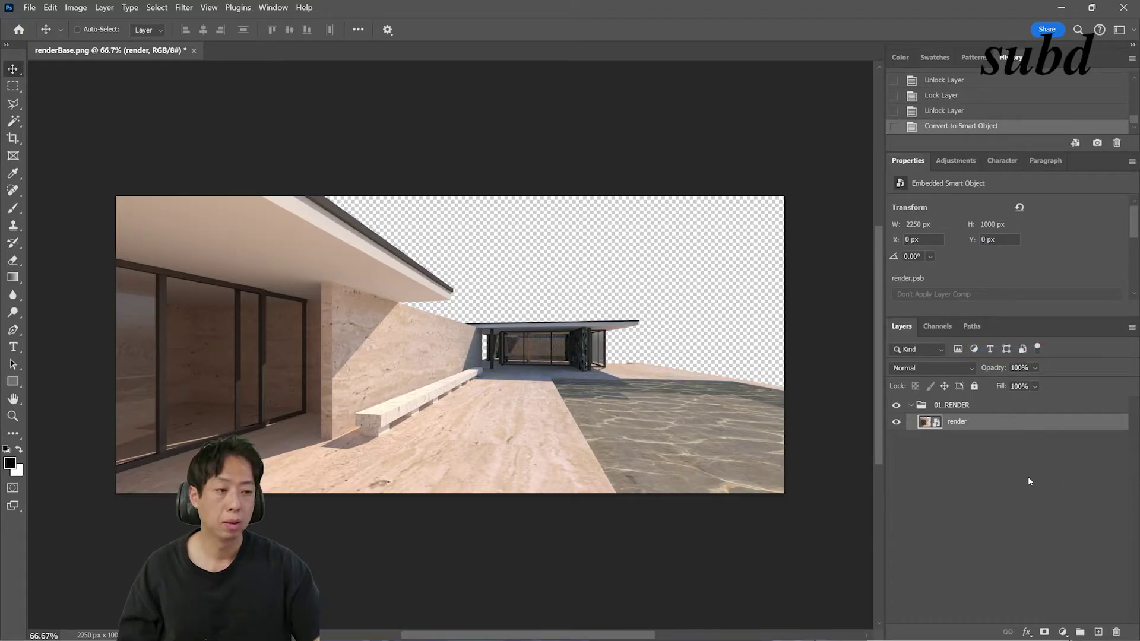
key(ctrl+z)
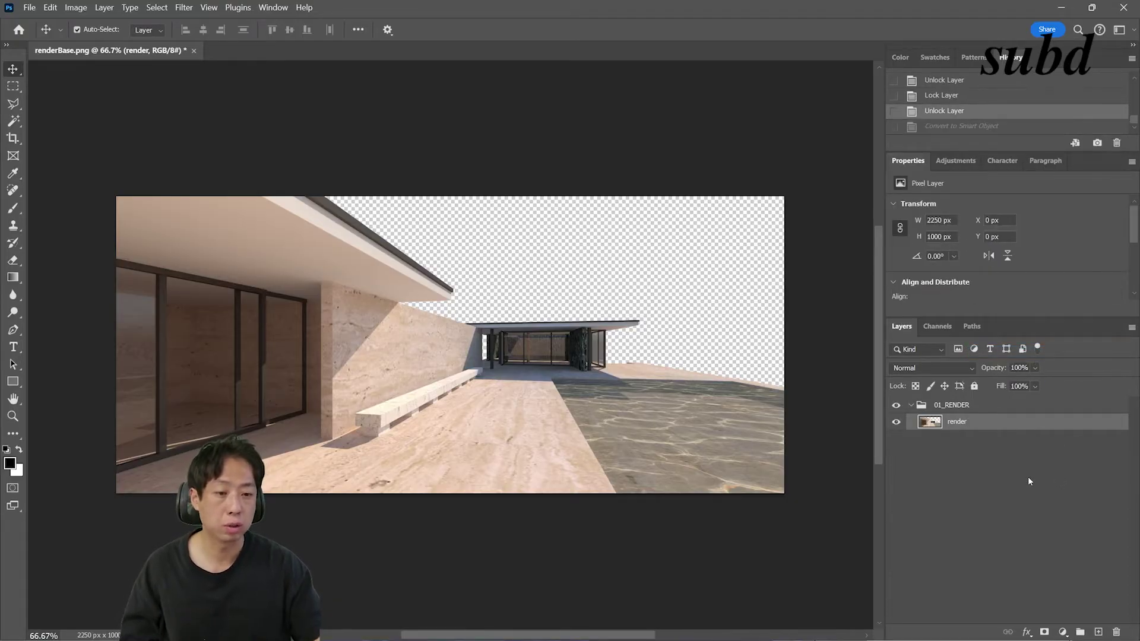
Step: Shrink the pixel-based render layer to 178 × 79 px, scale it back up to canvas size, and undo both transforms
key(ctrl+t)
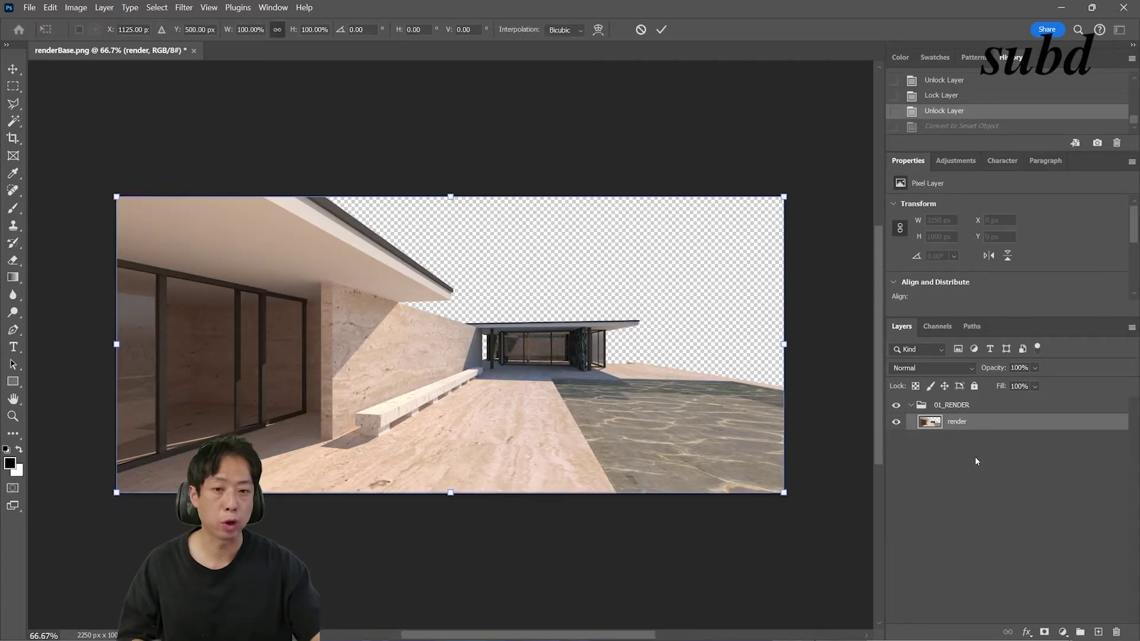
mouse_move(783, 196)
mouse_down()
mouse_move(171, 473)
mouse_move(771, 180)
mouse_up()
key(Return)
key(ctrl+t)
key(Return)
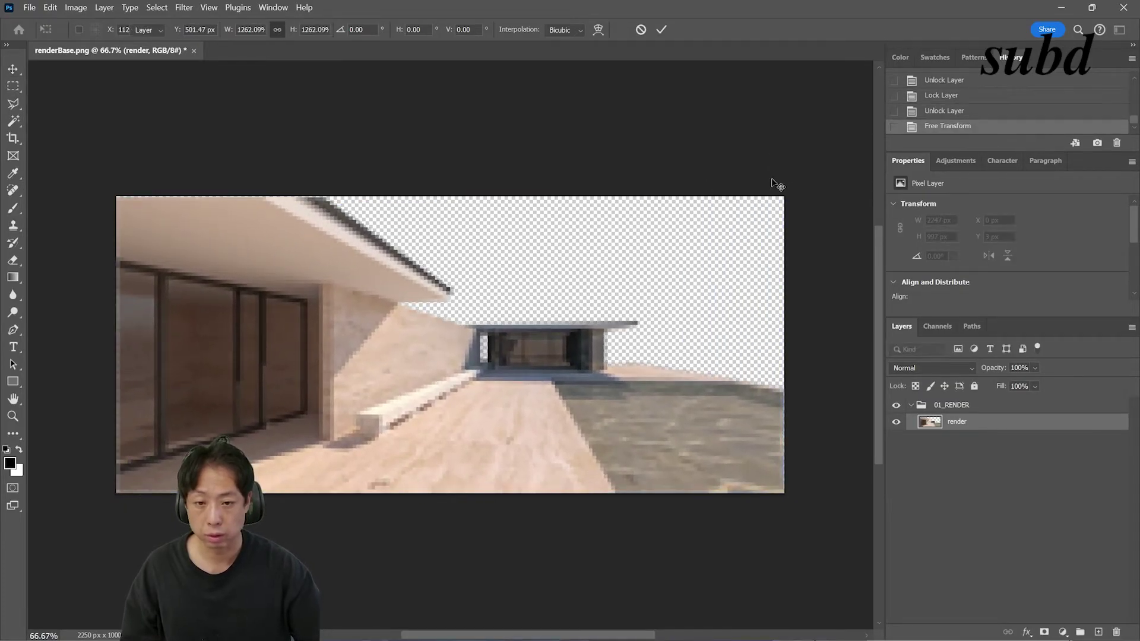
key(ctrl+z)
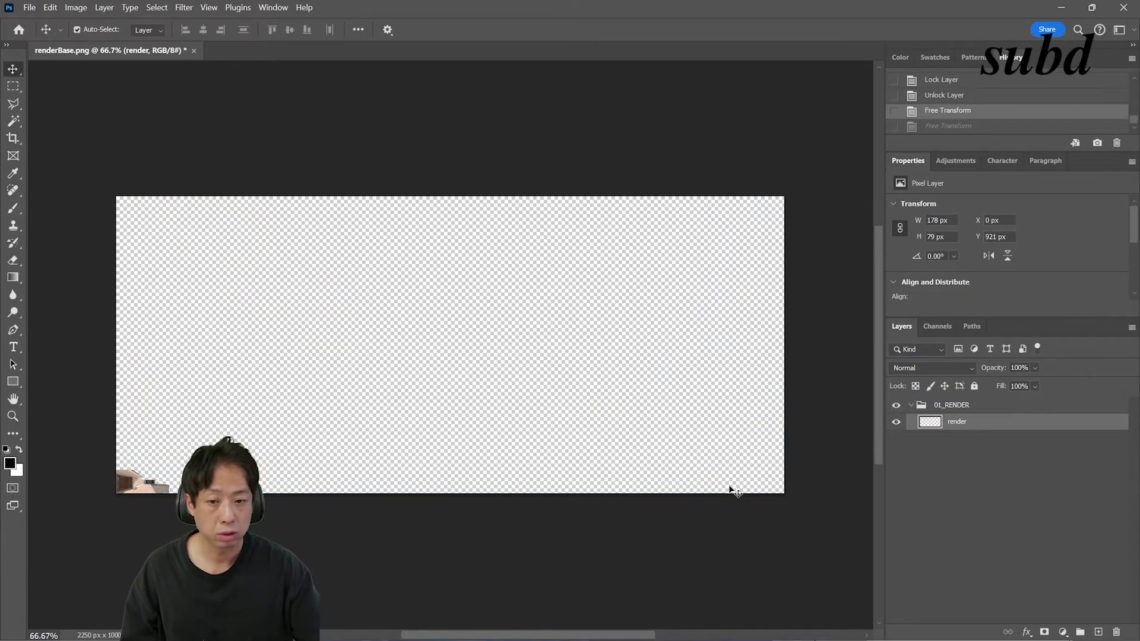
key(ctrl+z)
Step: Convert the render layer to a Smart Object
right_click(971, 420)
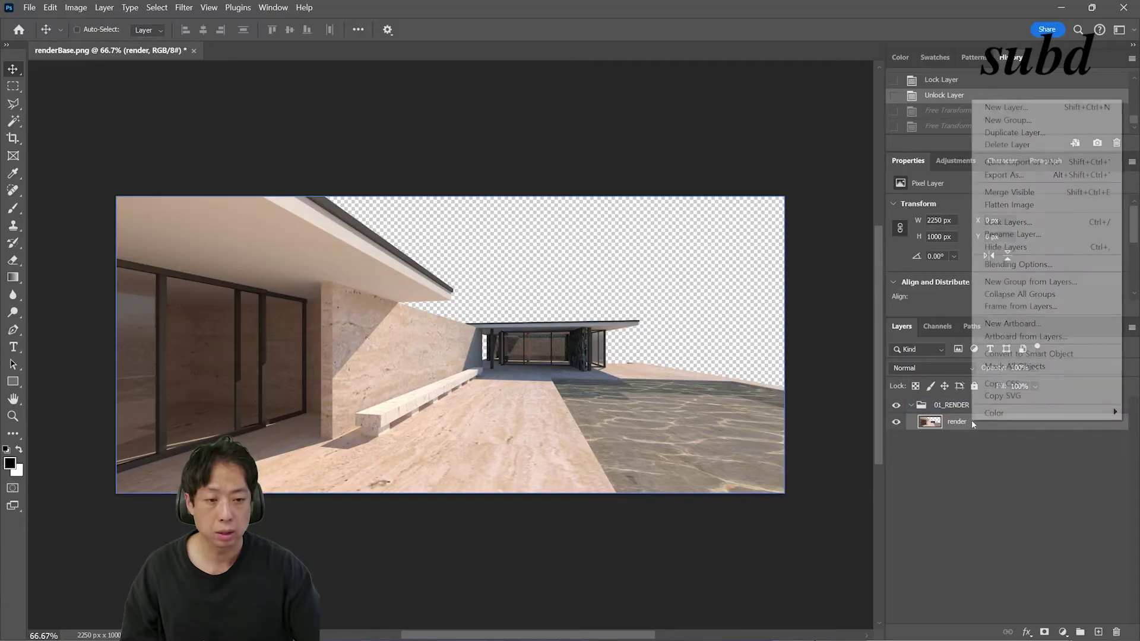
click(1044, 357)
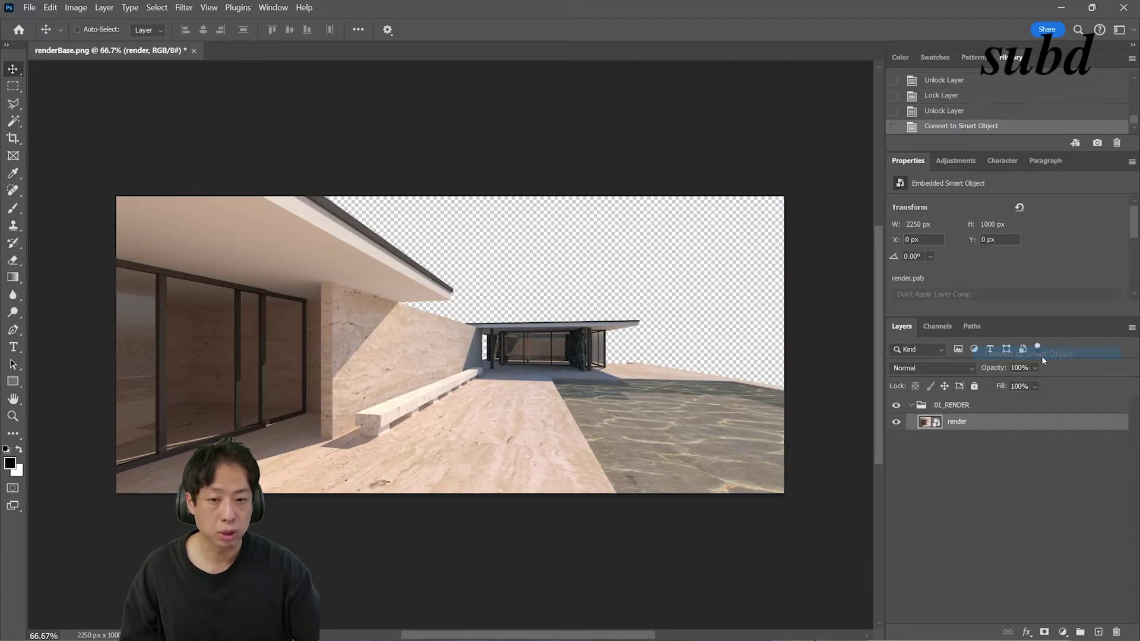
Step: Scale the Smart Object render layer down and back up to about 2258 × 1004 px, and undo both transforms
key(ctrl+t)
mouse_move(787, 190)
mouse_down()
mouse_move(528, 315)
mouse_move(461, 387)
mouse_move(451, 380)
mouse_move(677, 241)
mouse_move(794, 208)
mouse_up()
key(Return)
key(ctrl+t)
key(Return)
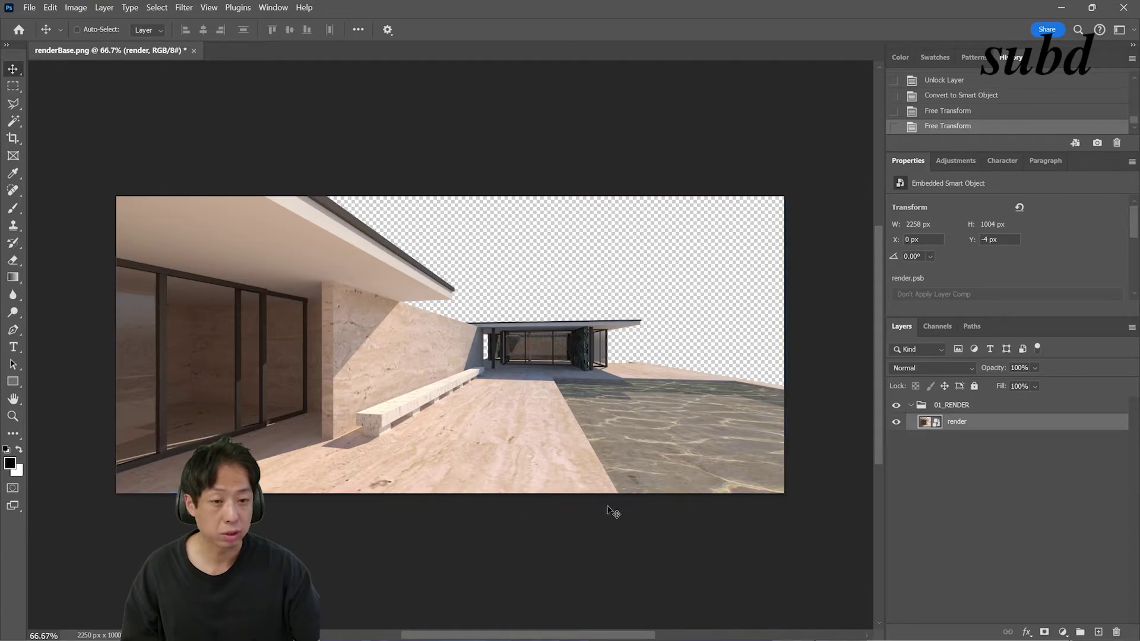
key(ctrl+z)
key(ctrl+z)
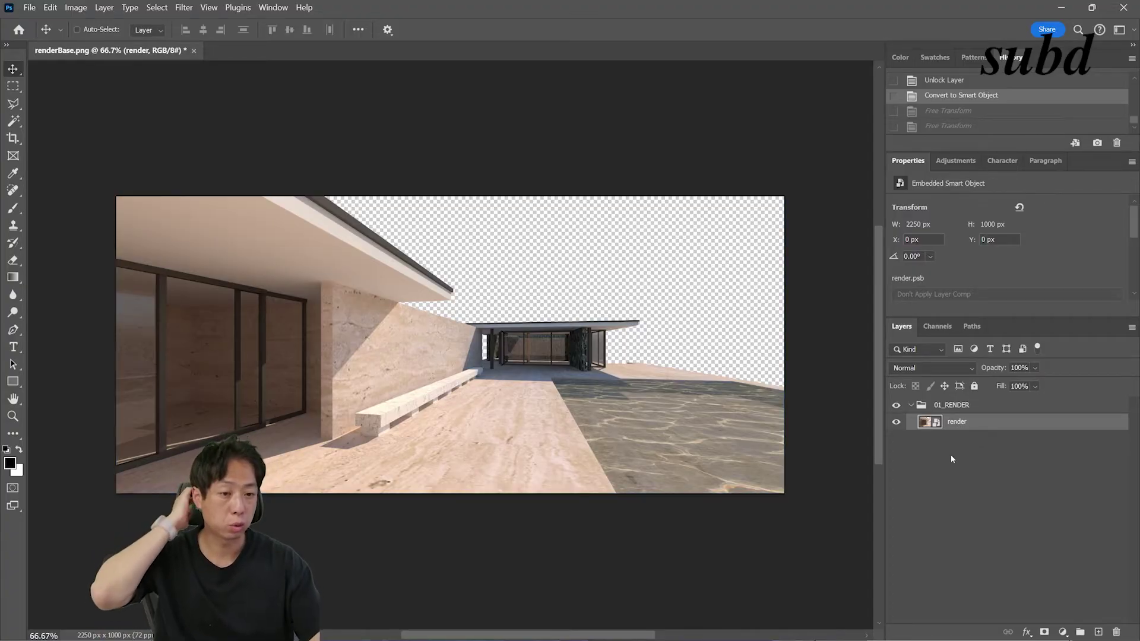
Step: Lock the render layer's position and create a layer group named 00_BG above the 01_RENDER group
click(944, 387)
click(975, 407)
click(1080, 632)
double_click(943, 405)
text(00_)
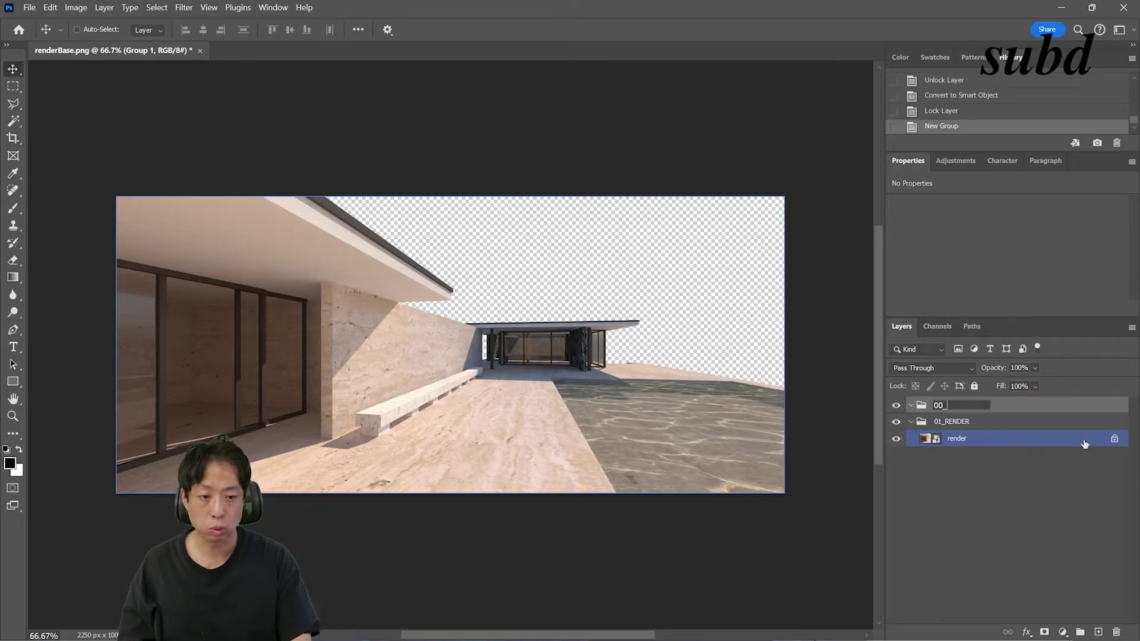
text(BG)
key(Return)
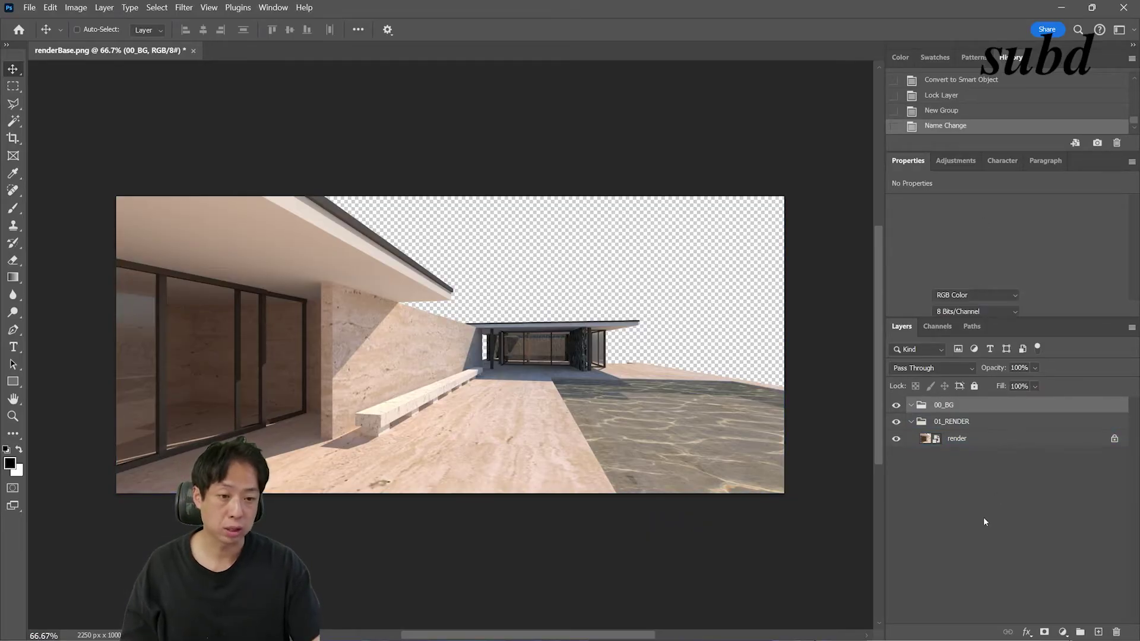
Step: Move the 00_BG group below the 01_RENDER group and collapse 01_RENDER
click(944, 408)
drag(944, 407, 950, 449)
click(911, 405)
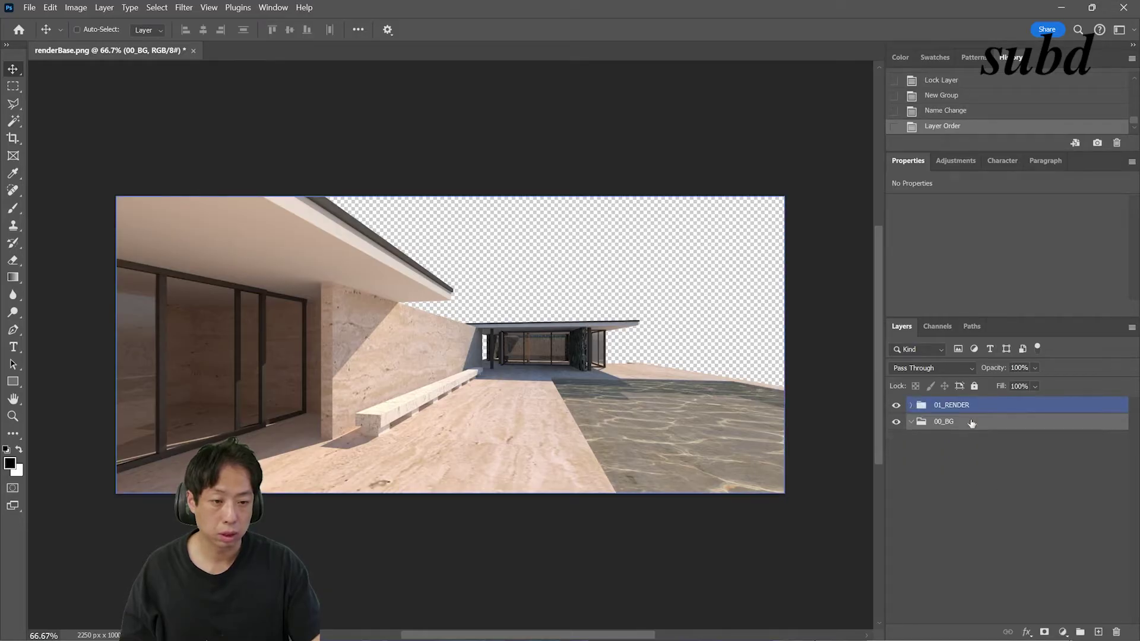
Step: Create a layer group named 02_POST above the 01_RENDER group
click(1081, 632)
double_click(945, 405)
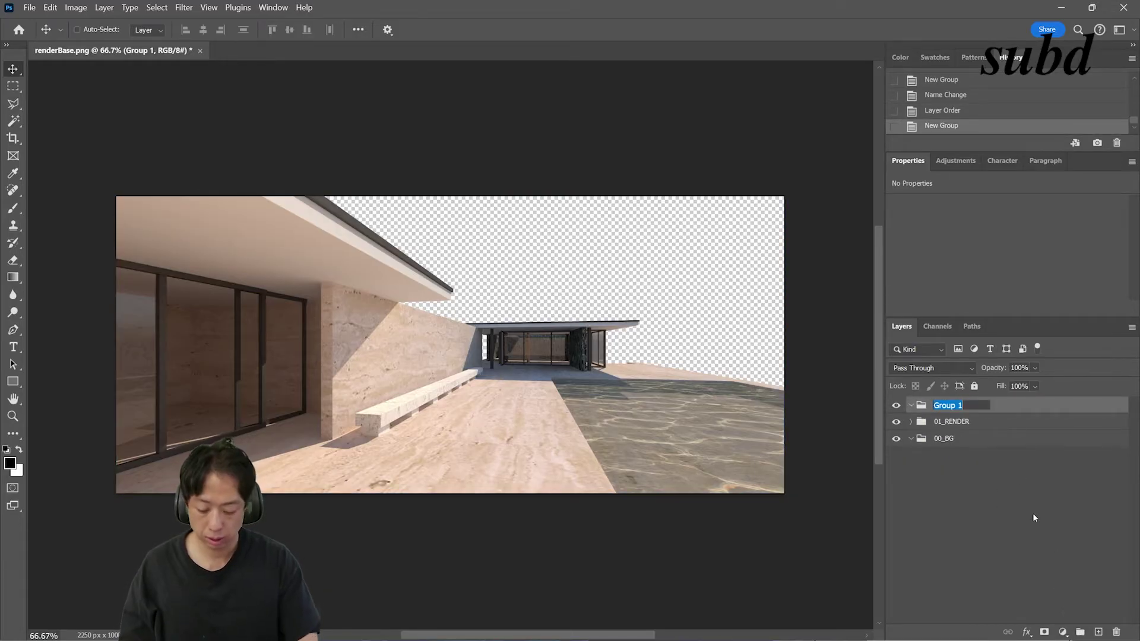
text(02_POST)
key(Return)
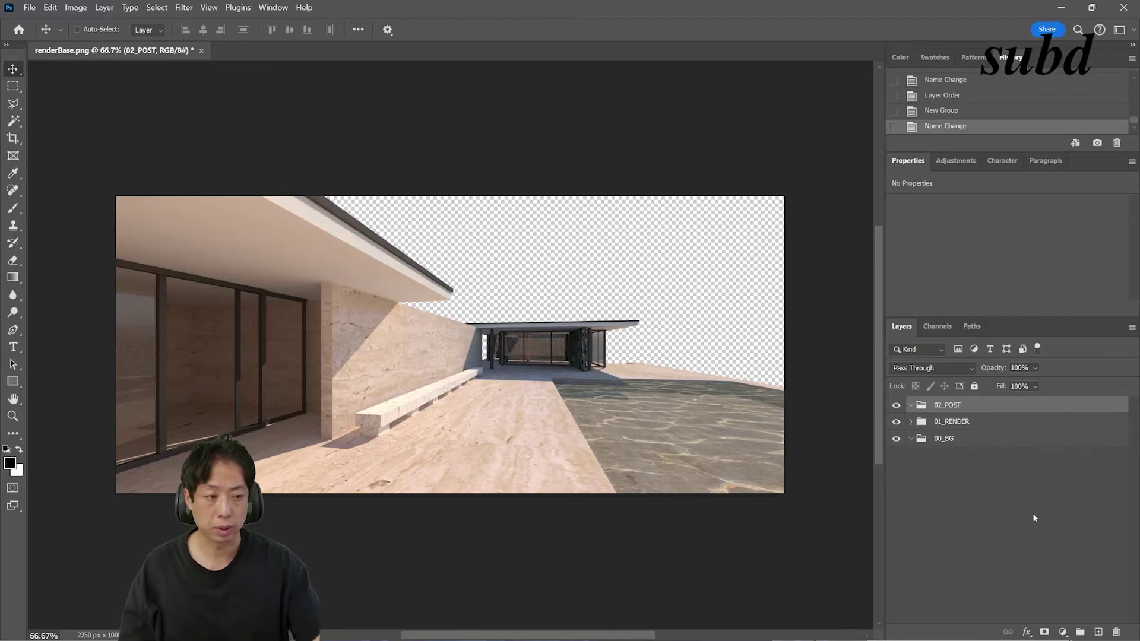
Step: Create a layer group named 03_CUTOUT above the 02_POST group
click(1080, 631)
double_click(946, 405)
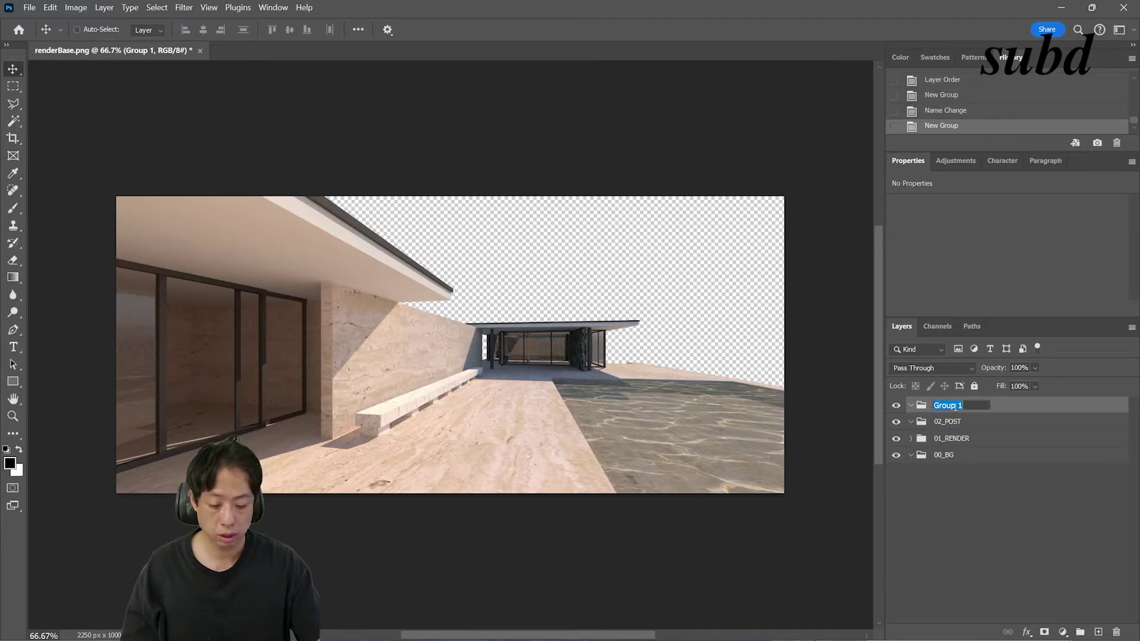
text(03_CUTOUT)
key(Return)
Step: Create a layer group named 99_ALPHA at the top of the layer stack
click(1080, 631)
double_click(943, 406)
text(0)
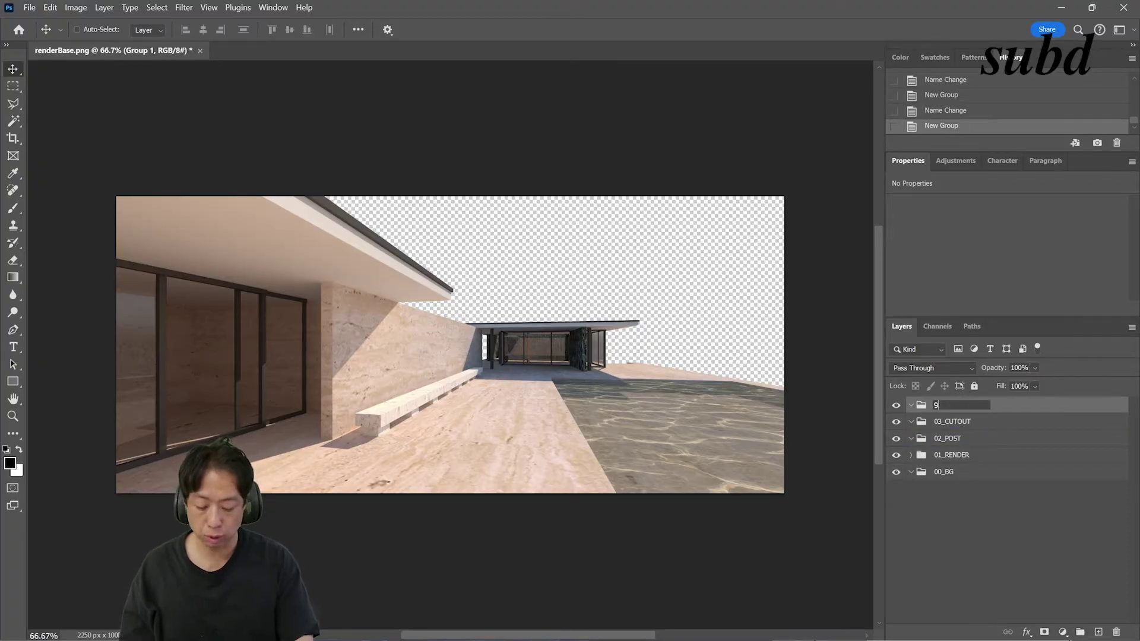
text(9_ALPHA)
key(Return)
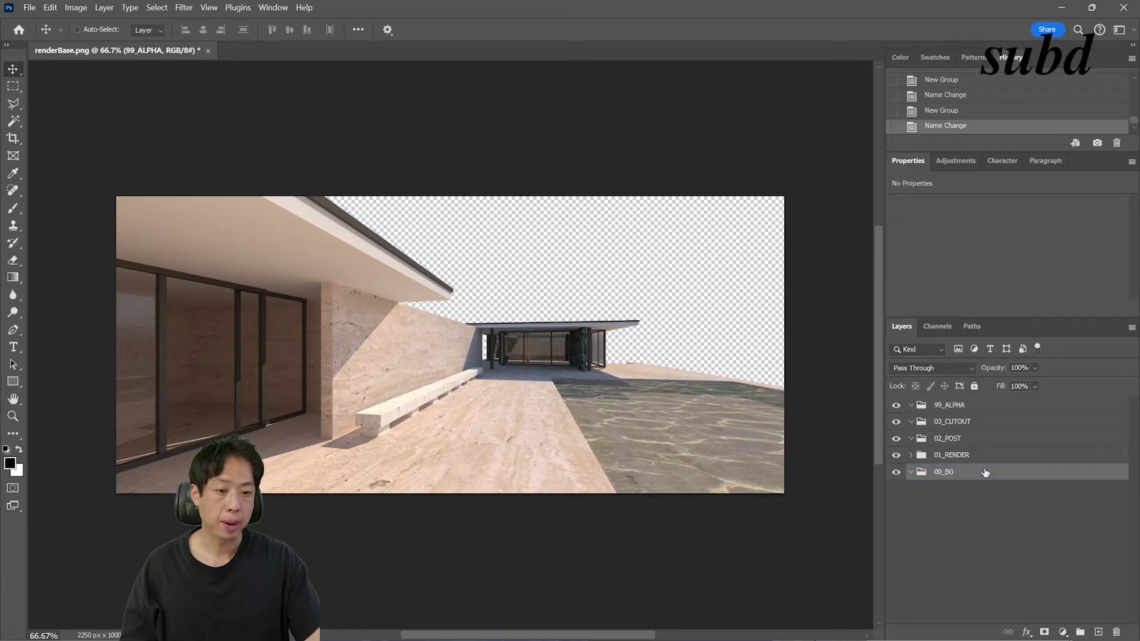
click(975, 456)
click(970, 438)
click(969, 422)
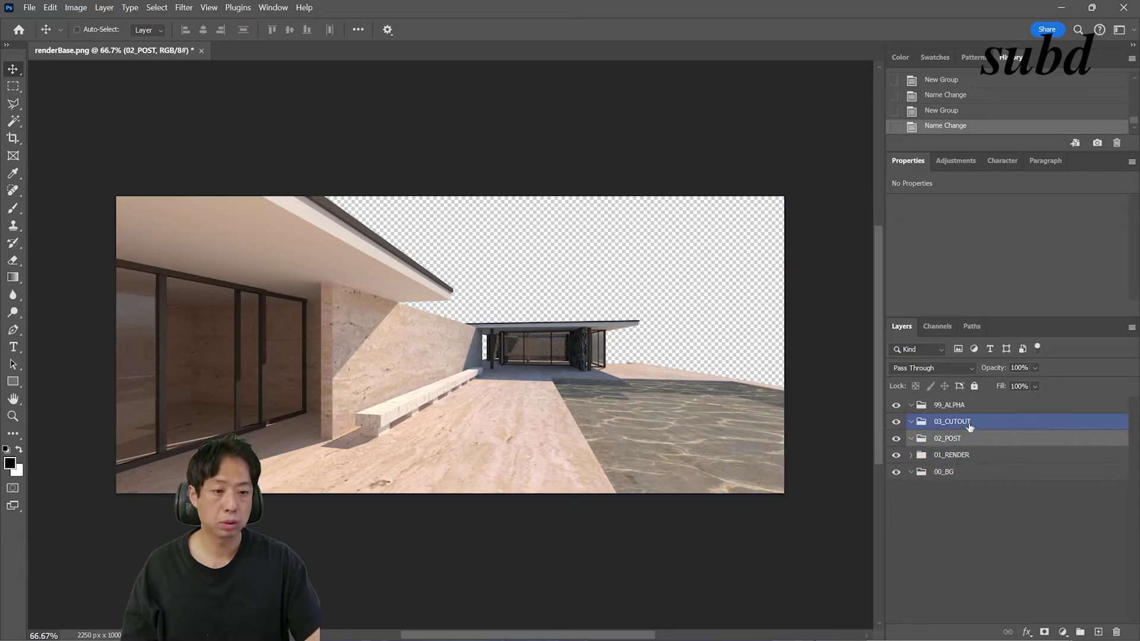
click(967, 406)
click(1003, 541)
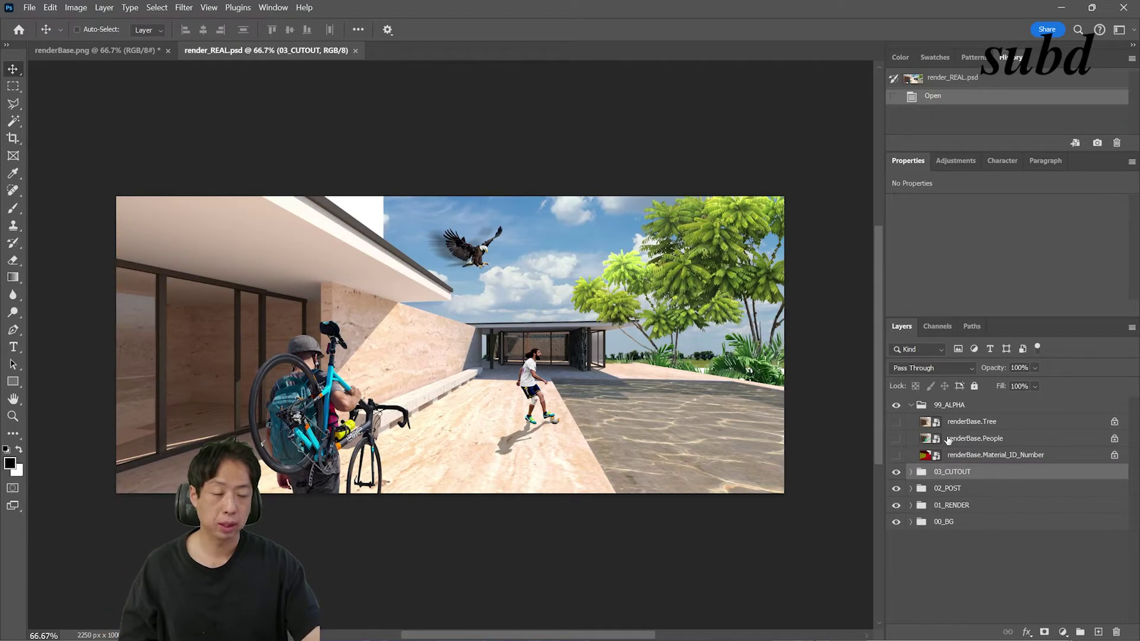
Step: Preview the Material_ID_Number and People layers of the 99_ALPHA group in render_REAL.psd and hide them again
key(ctrl+0)
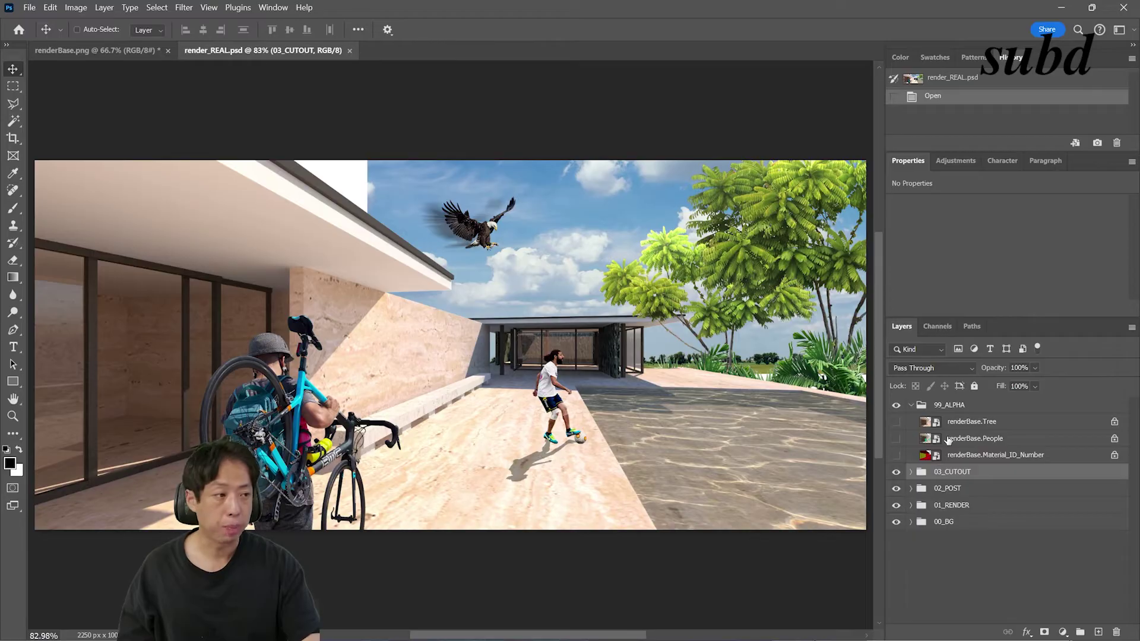
click(949, 408)
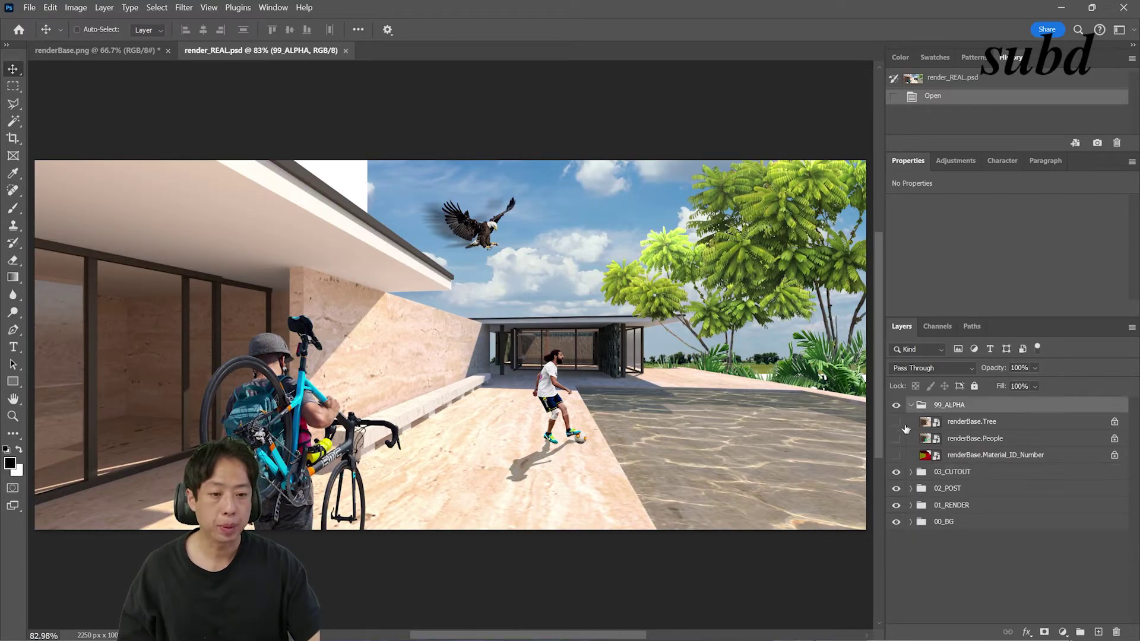
click(895, 455)
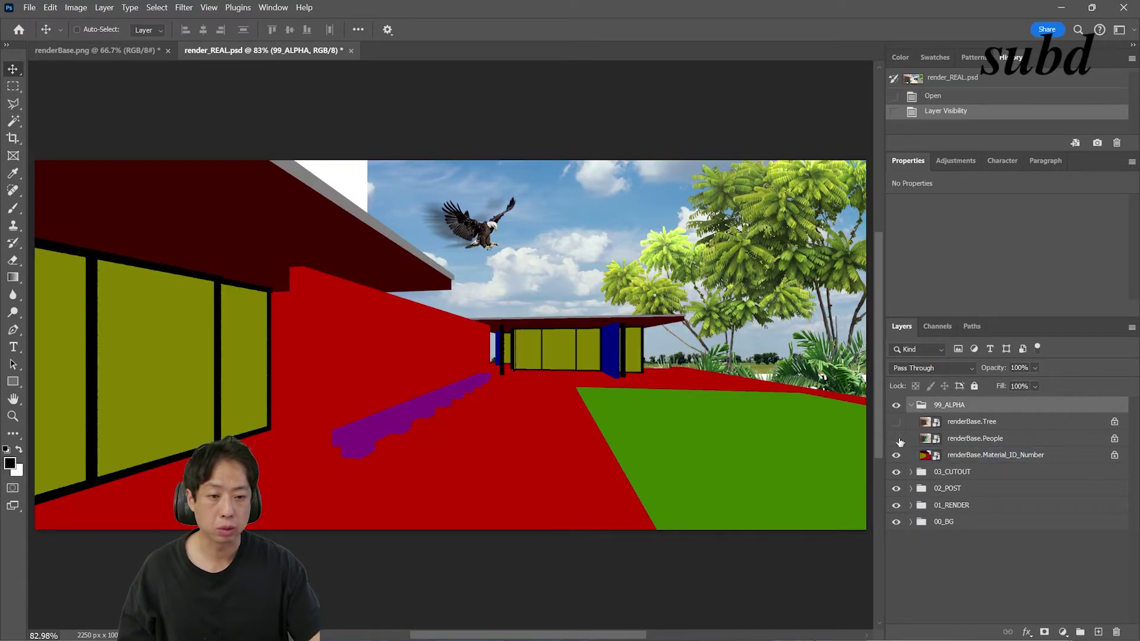
click(896, 438)
click(894, 421)
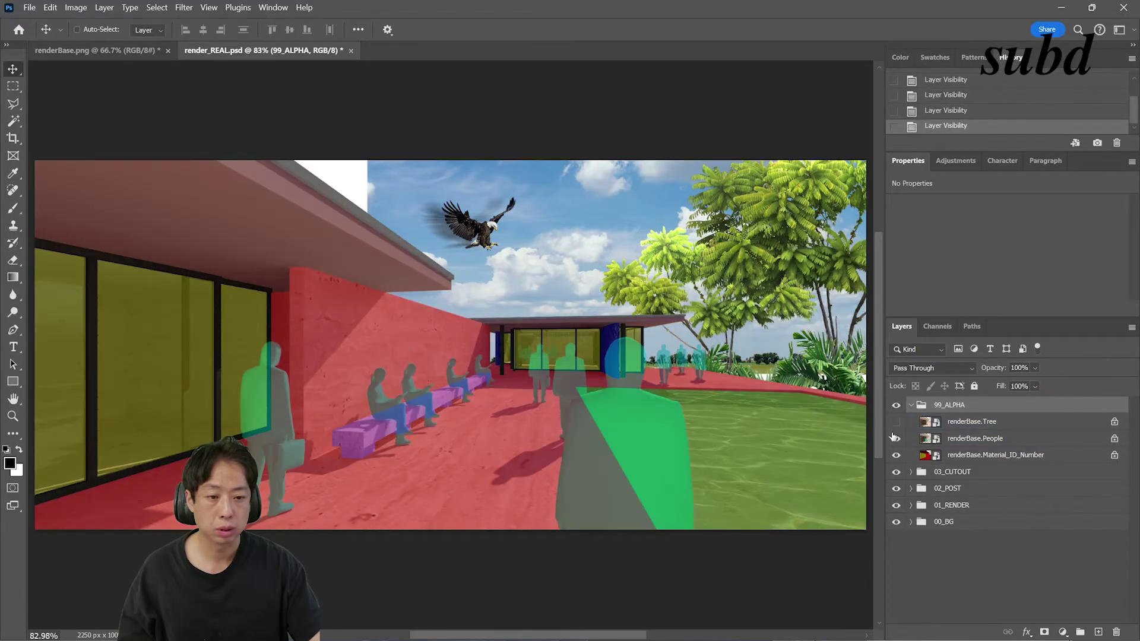
click(896, 438)
click(896, 455)
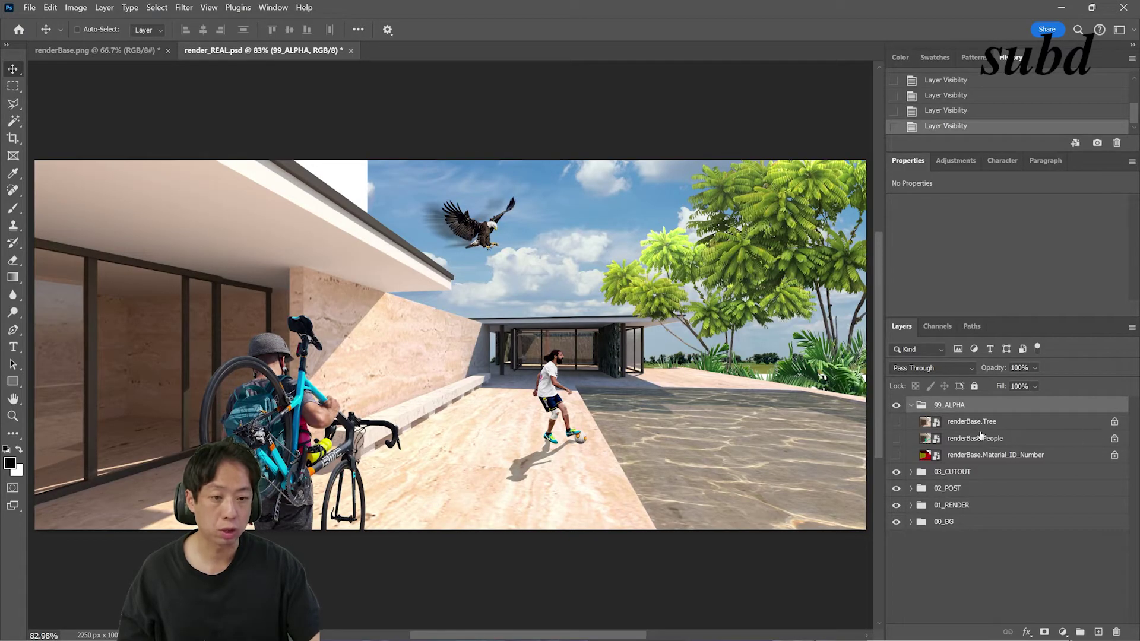
Step: Collapse the 99_ALPHA group and hide 99_ALPHA, 03_CUTOUT, 02_POST and 00_BG to view only the 01_RENDER group
click(911, 405)
click(896, 405)
click(895, 422)
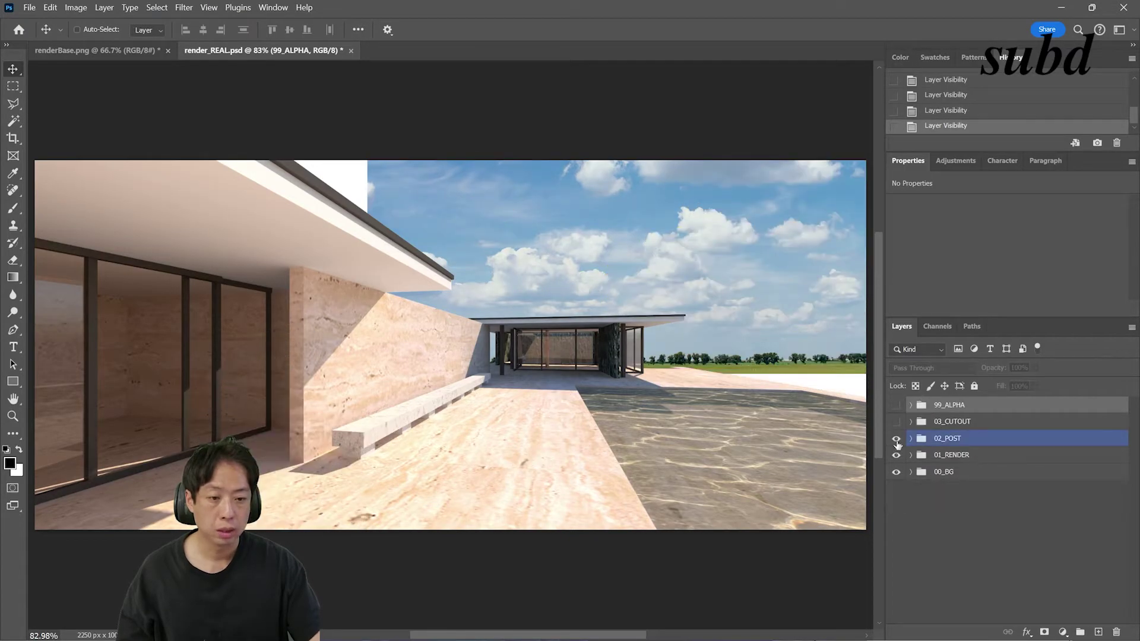
click(896, 439)
click(896, 472)
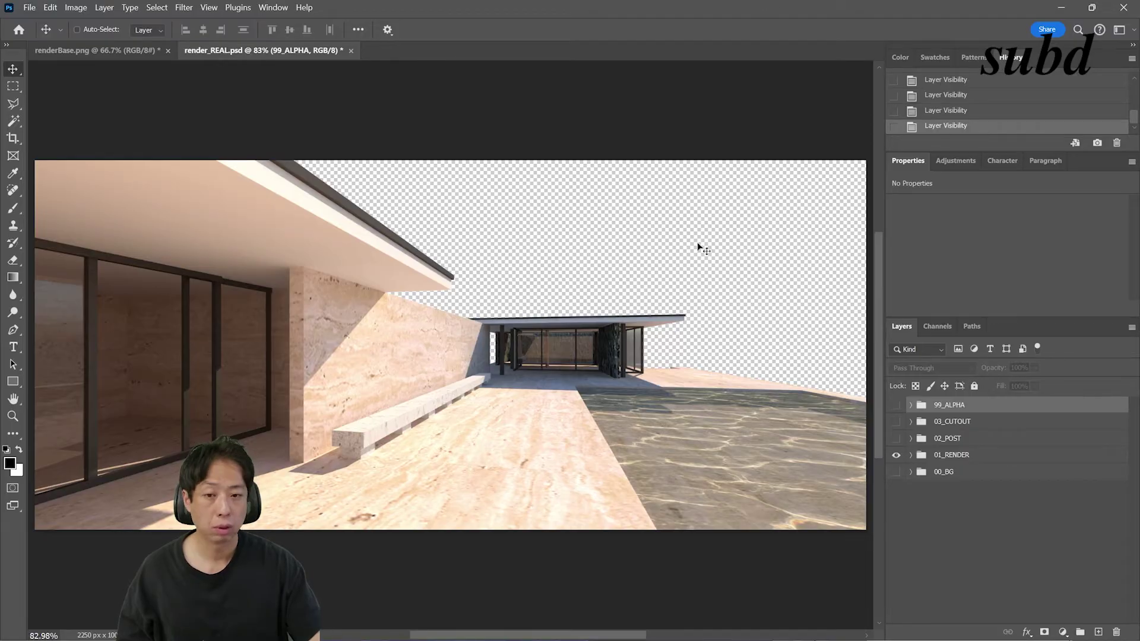
Step: Expand the 01_RENDER group and compare the render with and without its Exposure 1 adjustment
click(897, 460)
click(911, 455)
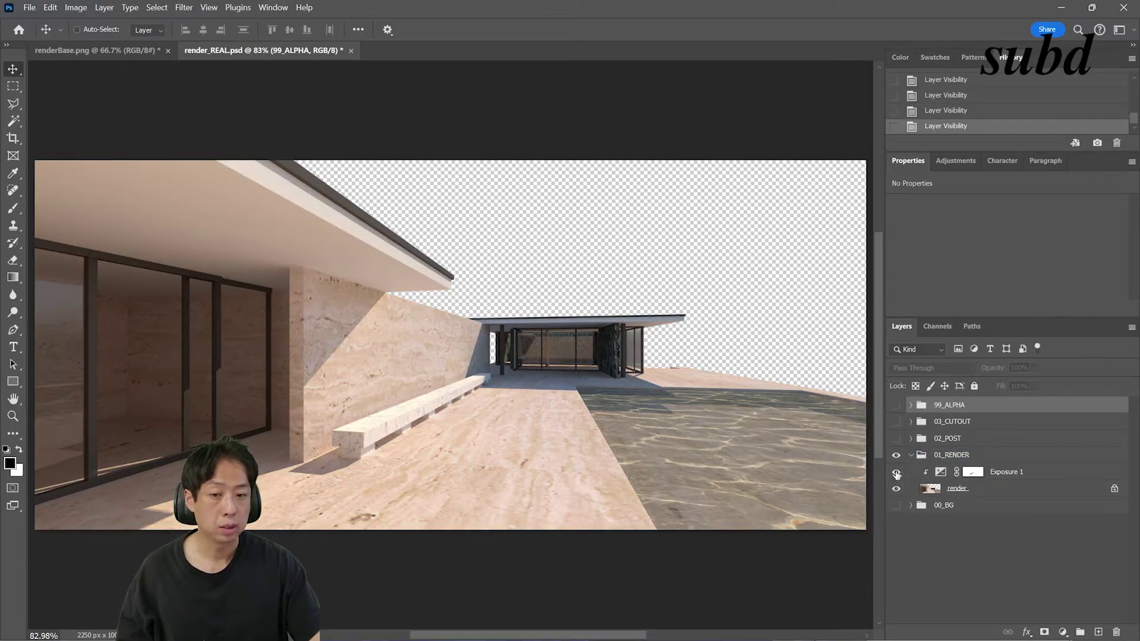
click(896, 472)
click(896, 472)
click(896, 472)
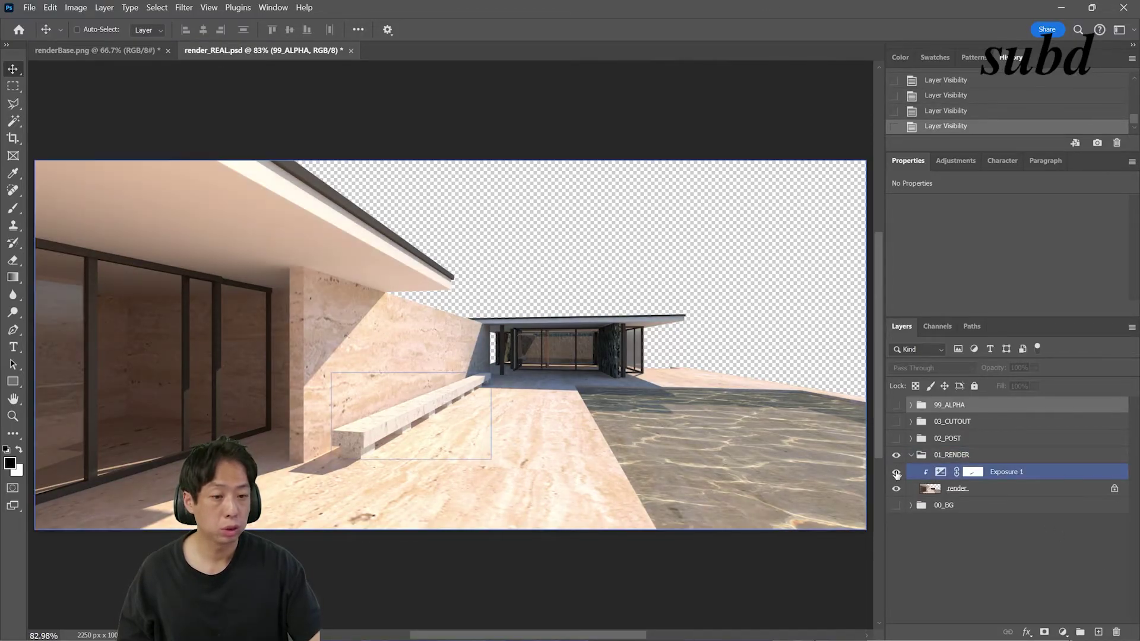
Step: Collapse the 01_RENDER group and show the 00_BG and 02_POST groups
click(911, 456)
click(896, 472)
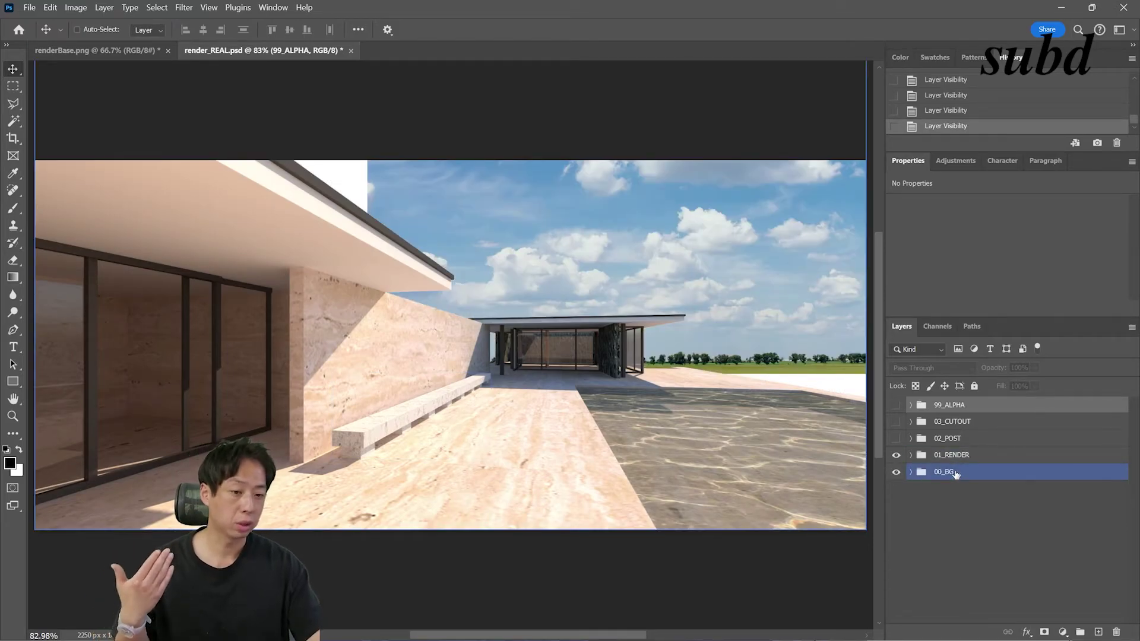
click(897, 438)
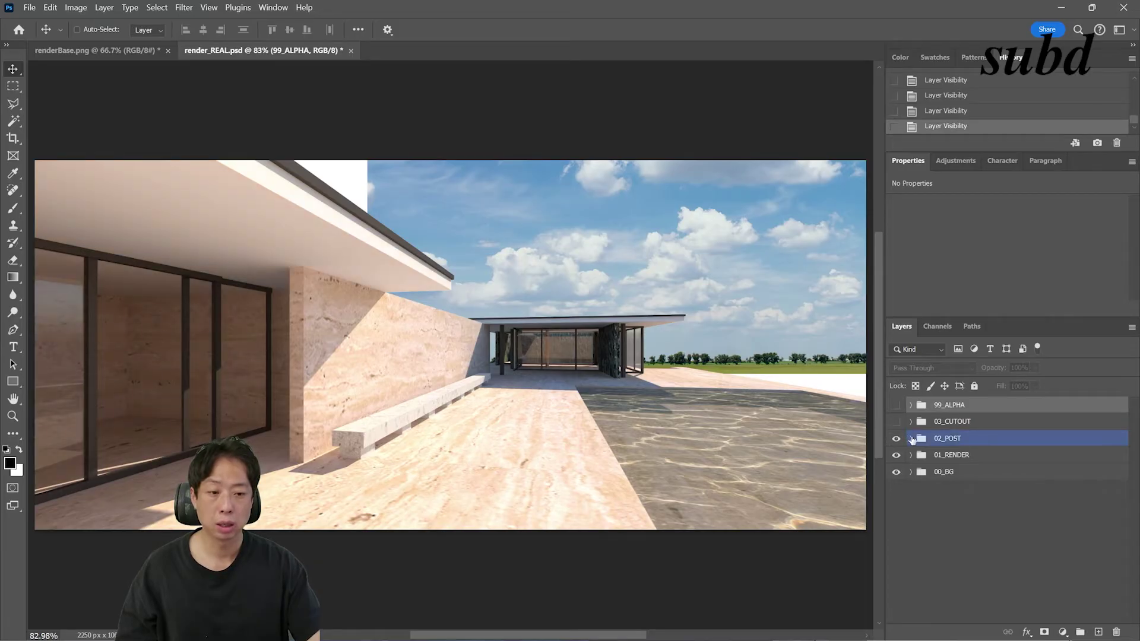
Step: Expand the 02_POST group, compare the image with and without it, and show the 03_CUTOUT group
click(911, 439)
click(896, 440)
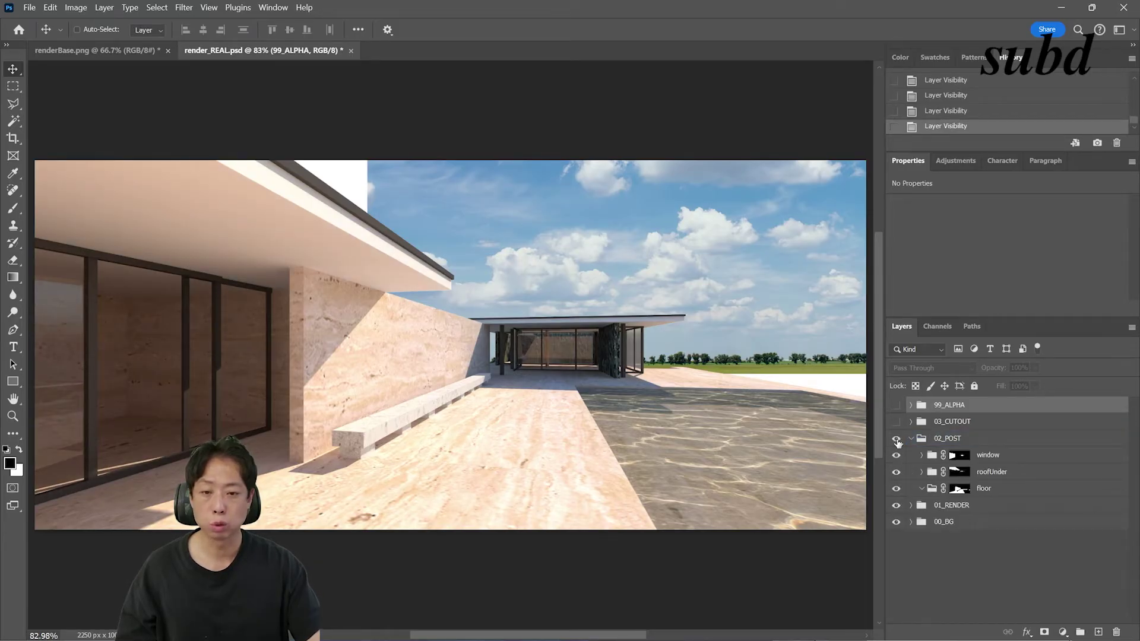
click(896, 439)
click(896, 439)
click(897, 439)
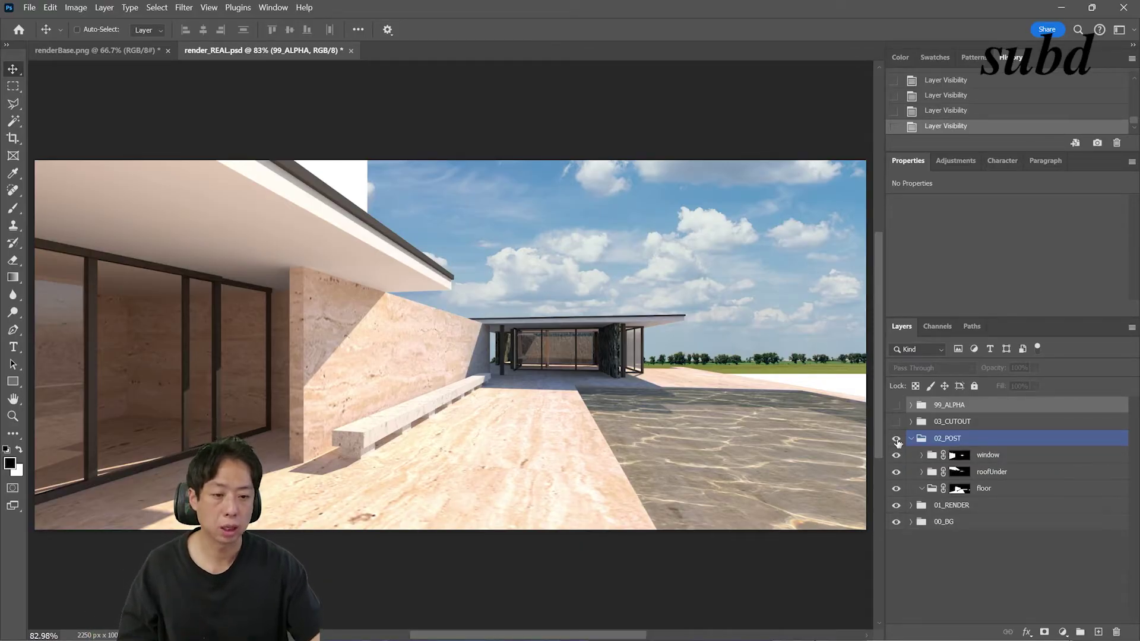
click(953, 422)
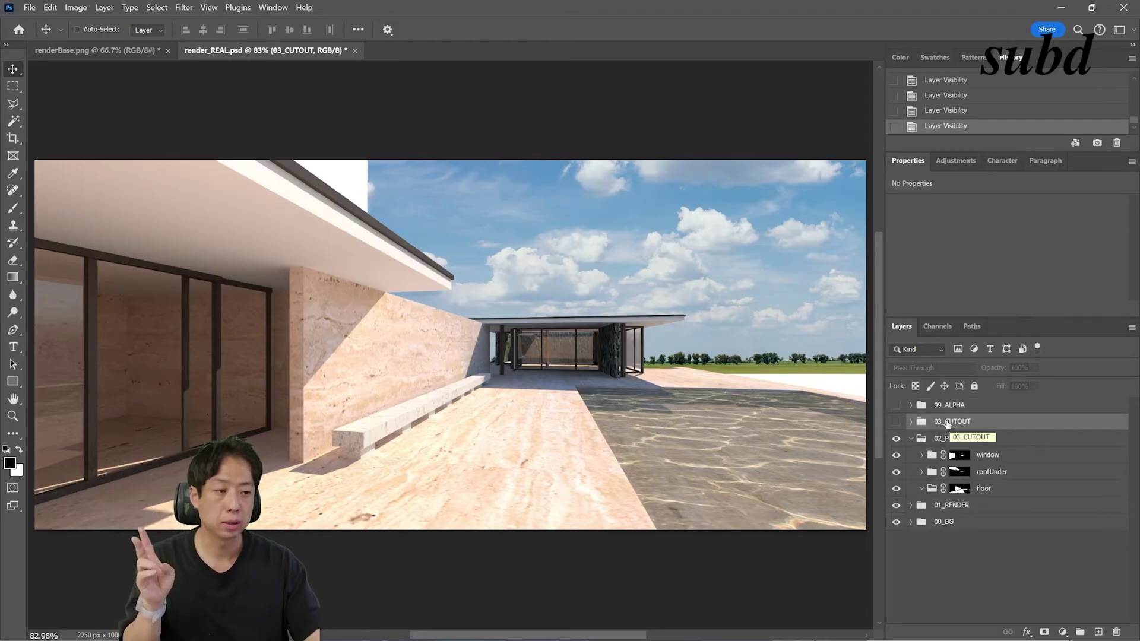
click(896, 422)
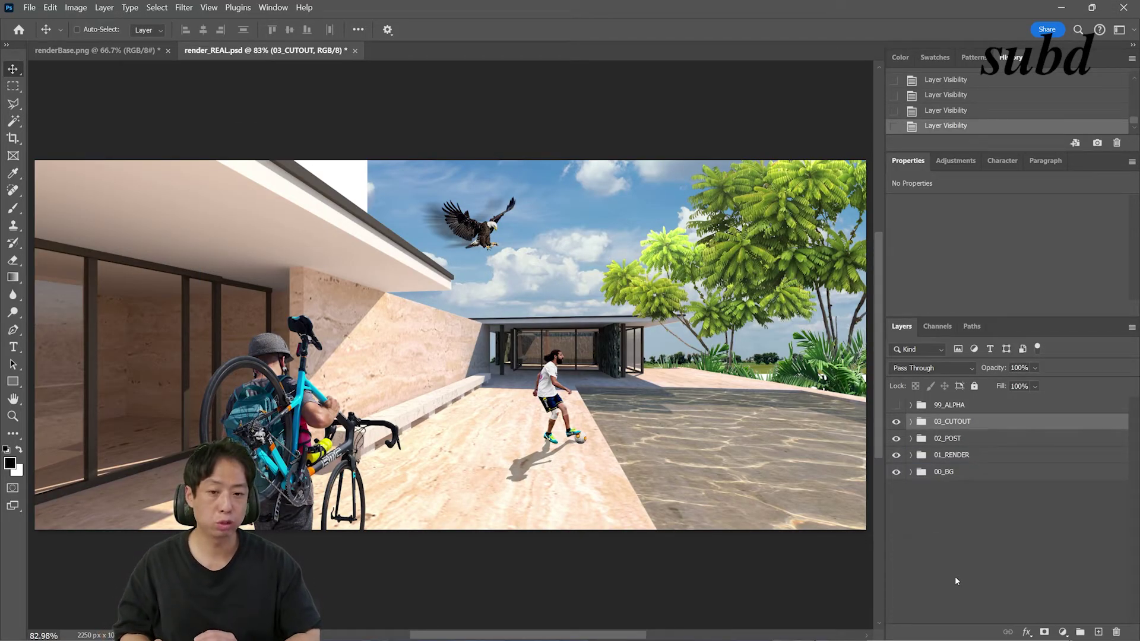
Step: Isolate the 01_RENDER group and reveal the 00_BG, 02_POST and 03_CUTOUT groups one after another
alt+click(896, 455)
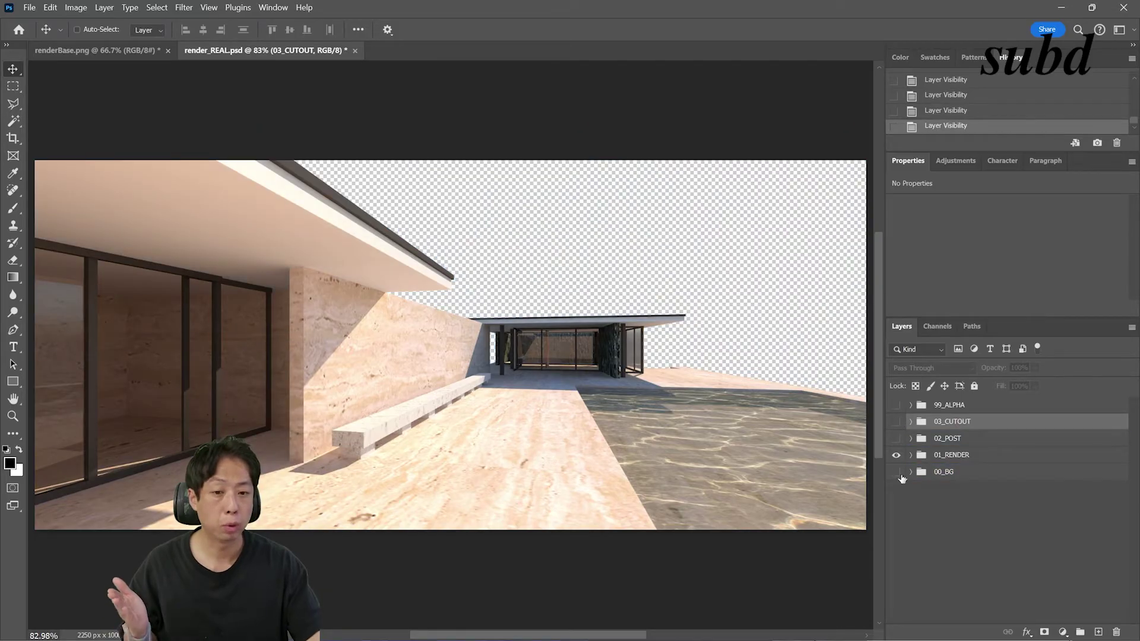
click(897, 472)
click(898, 473)
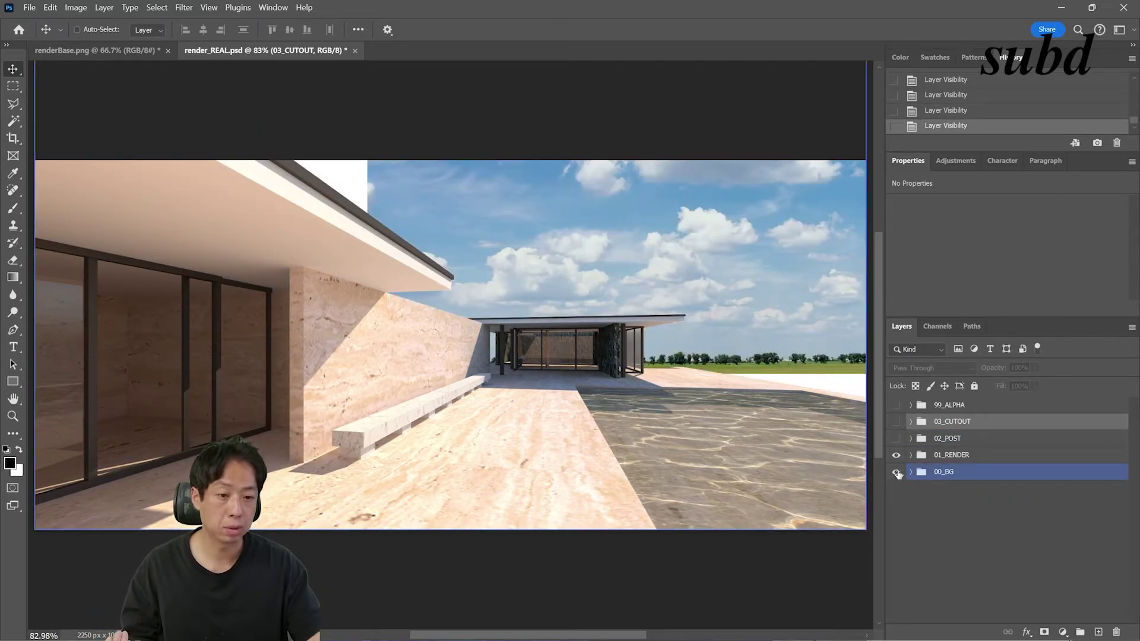
click(896, 439)
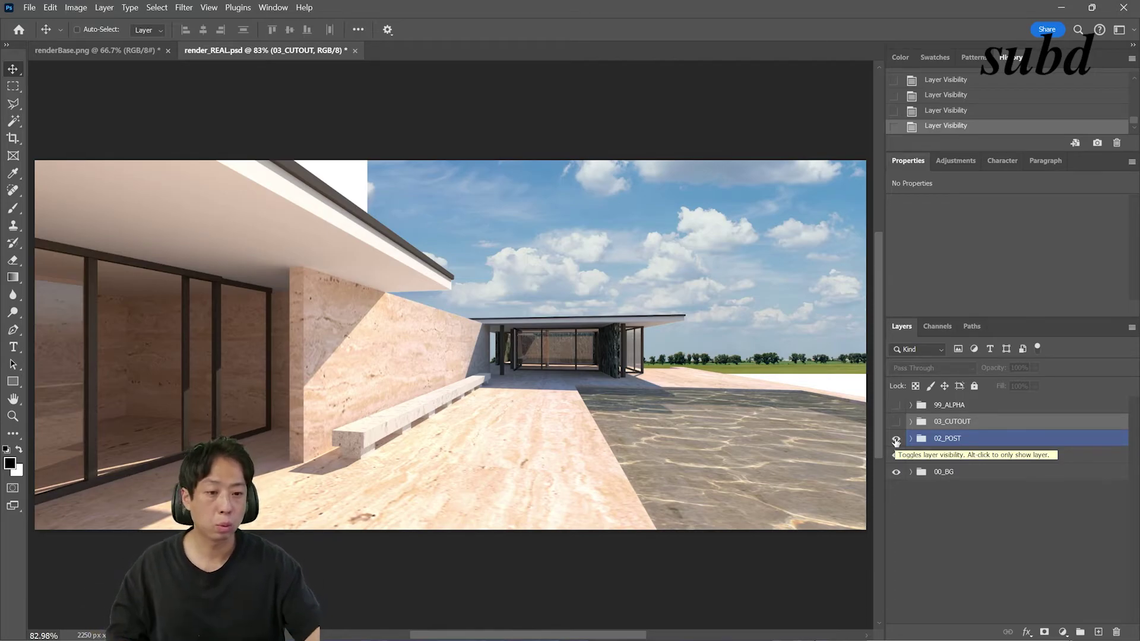
click(896, 422)
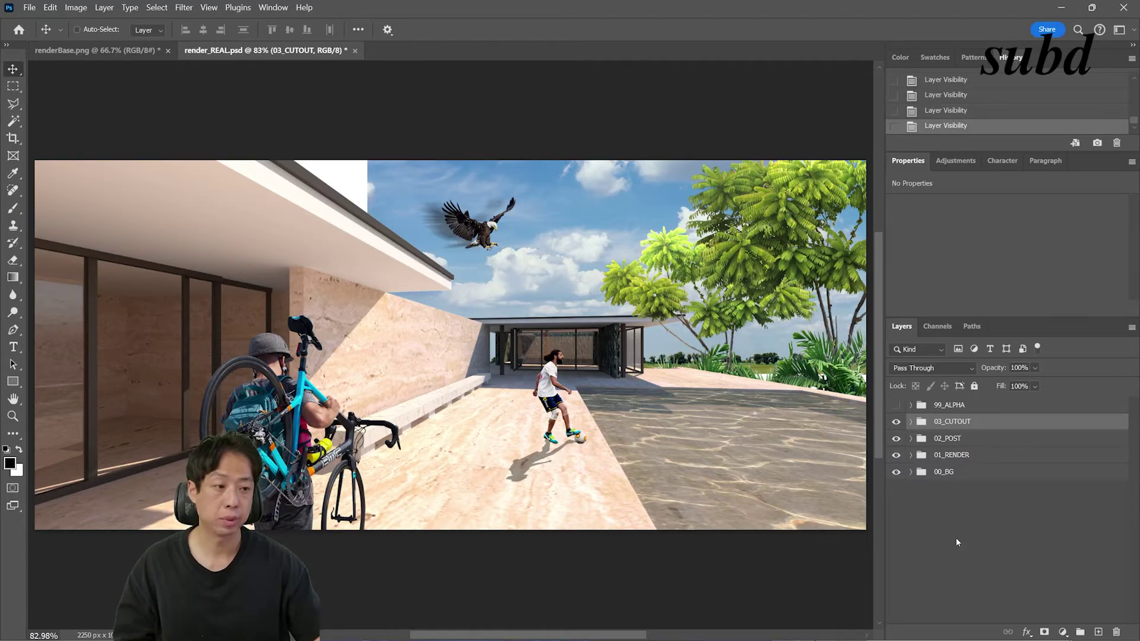
Step: Switch back to renderBase.png and add a new layer named white inside the 00_BG group
key(ctrl+Tab)
click(913, 474)
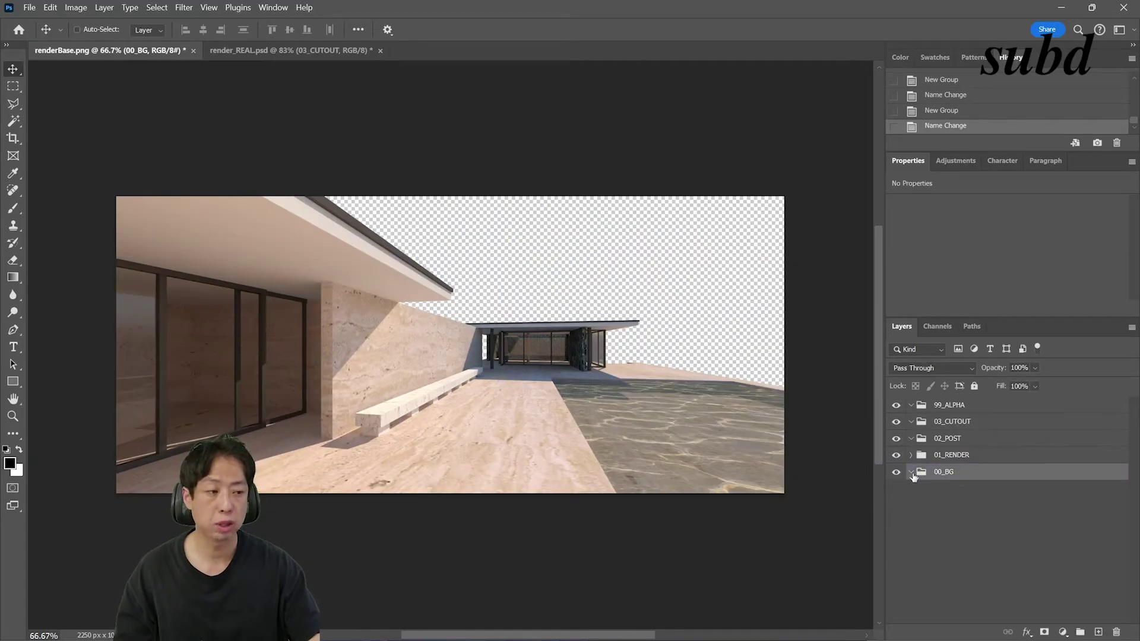
key(ctrl+plus)
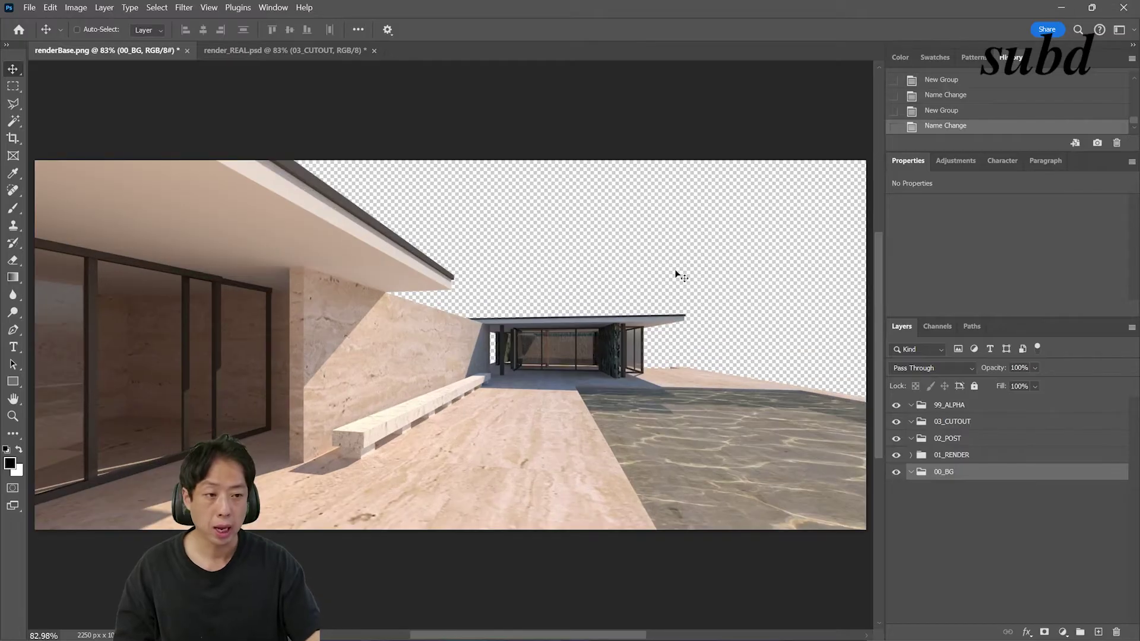
click(1098, 633)
double_click(959, 488)
text(WH)
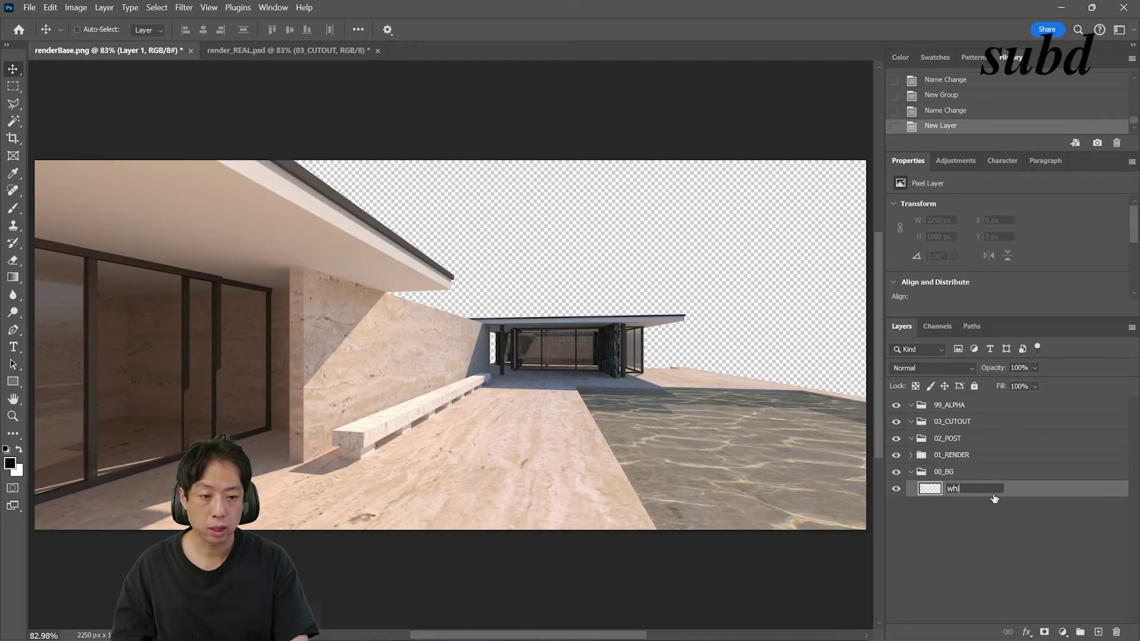
text(white)
key(Return)
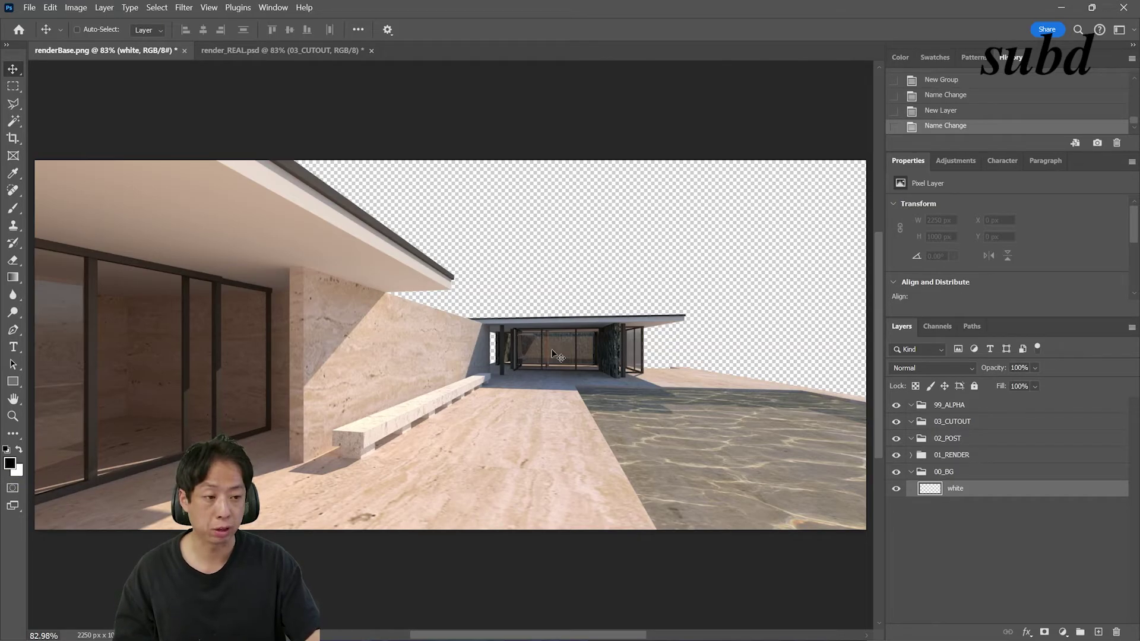
Step: Reset the colours to default, undo a trial black foreground fill, and fill the white layer with the white background colour
click(4, 448)
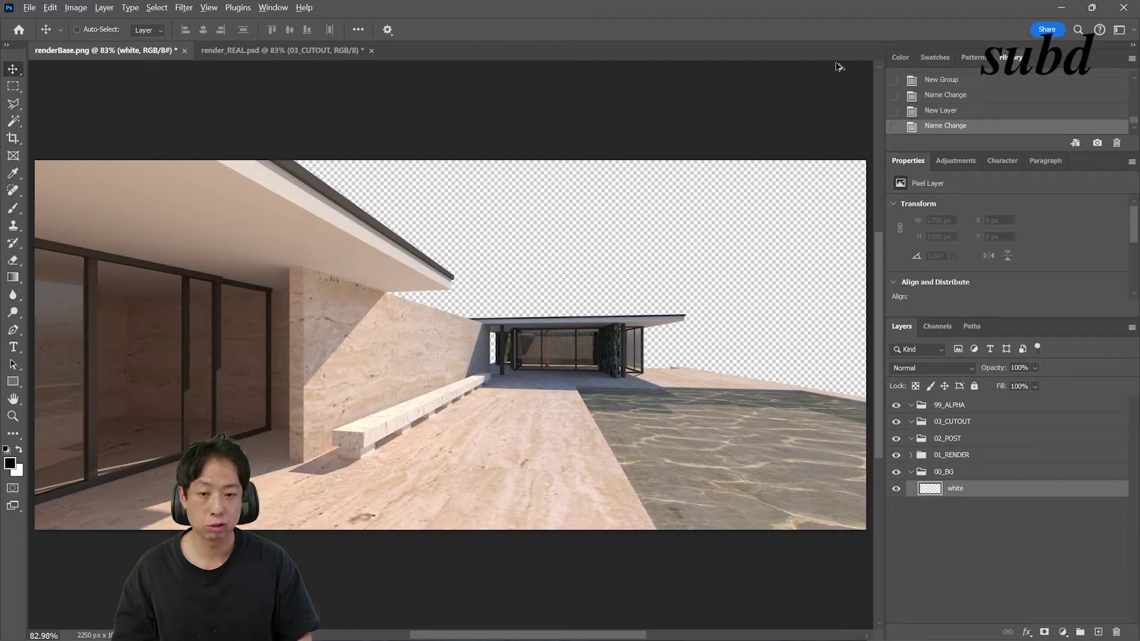
key(alt+BackSpace)
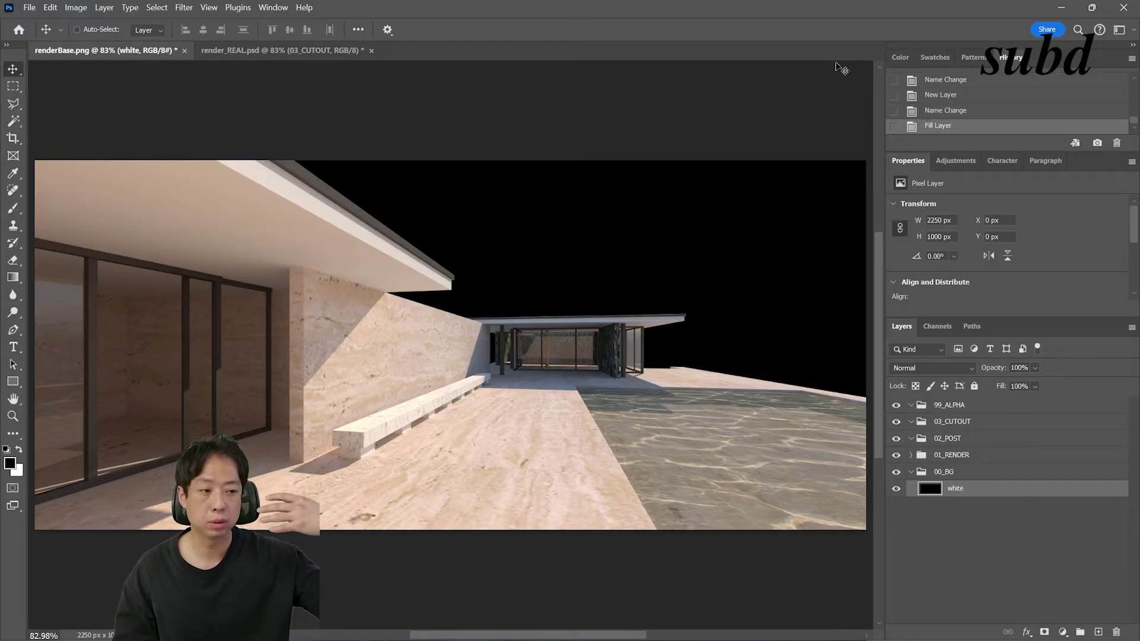
key(ctrl+z)
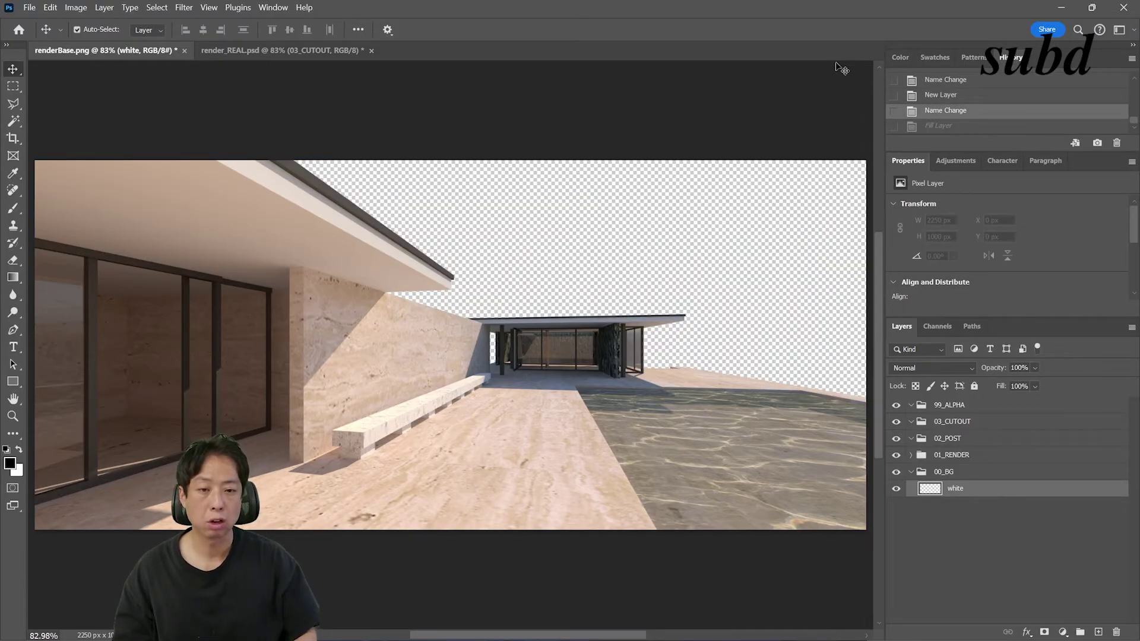
key(ctrl+BackSpace)
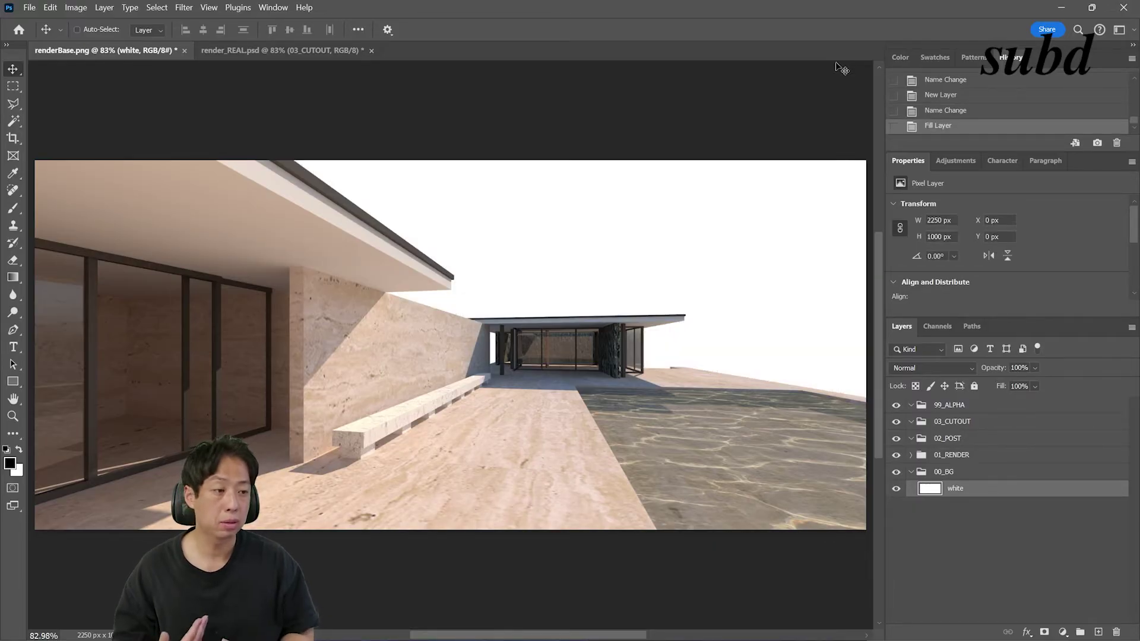
Step: Undo the white fill and set the foreground colour to red and the background colour to blue
key(ctrl+z)
key(i)
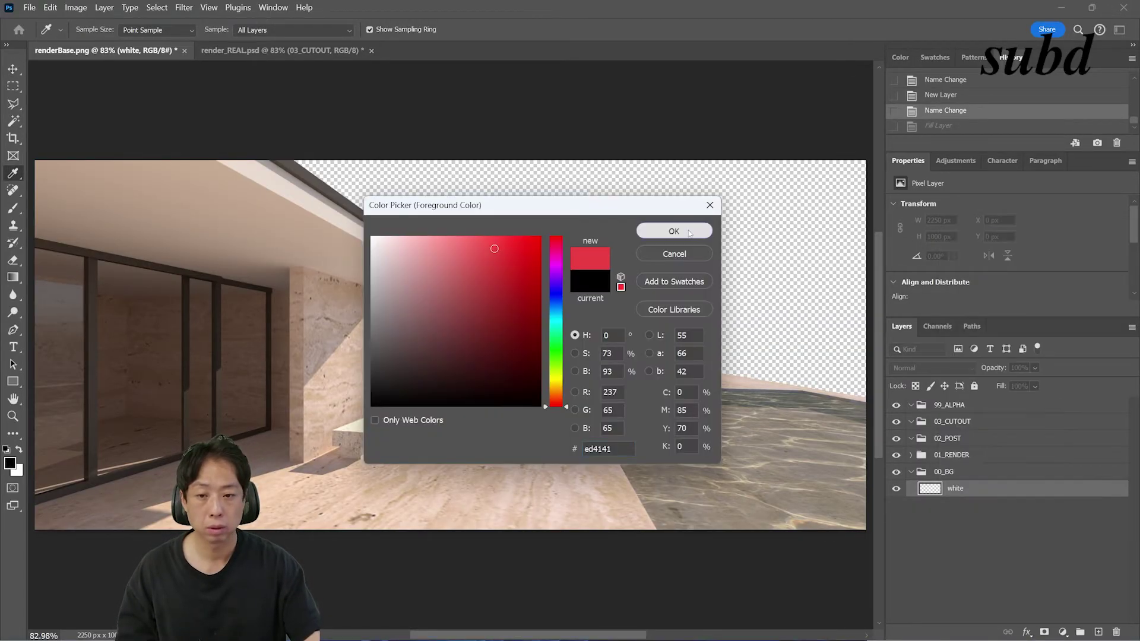
click(673, 231)
click(19, 471)
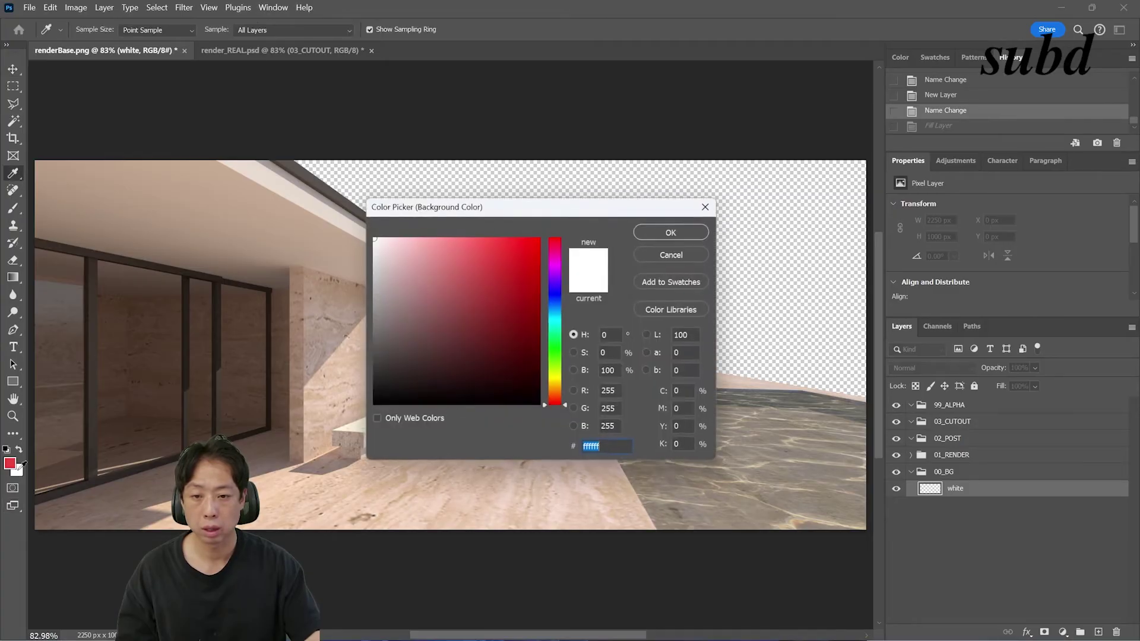
click(555, 297)
click(514, 259)
click(674, 231)
Step: Try filling the white layer with the red foreground colour and with the blue background colour
key(v)
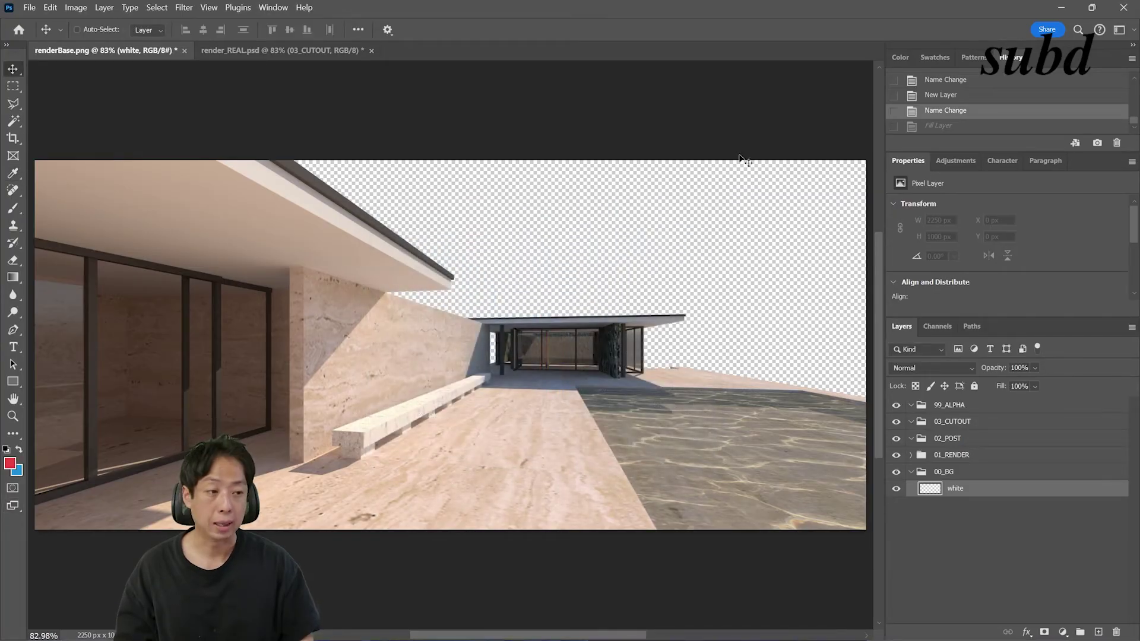
key(alt+BackSpace)
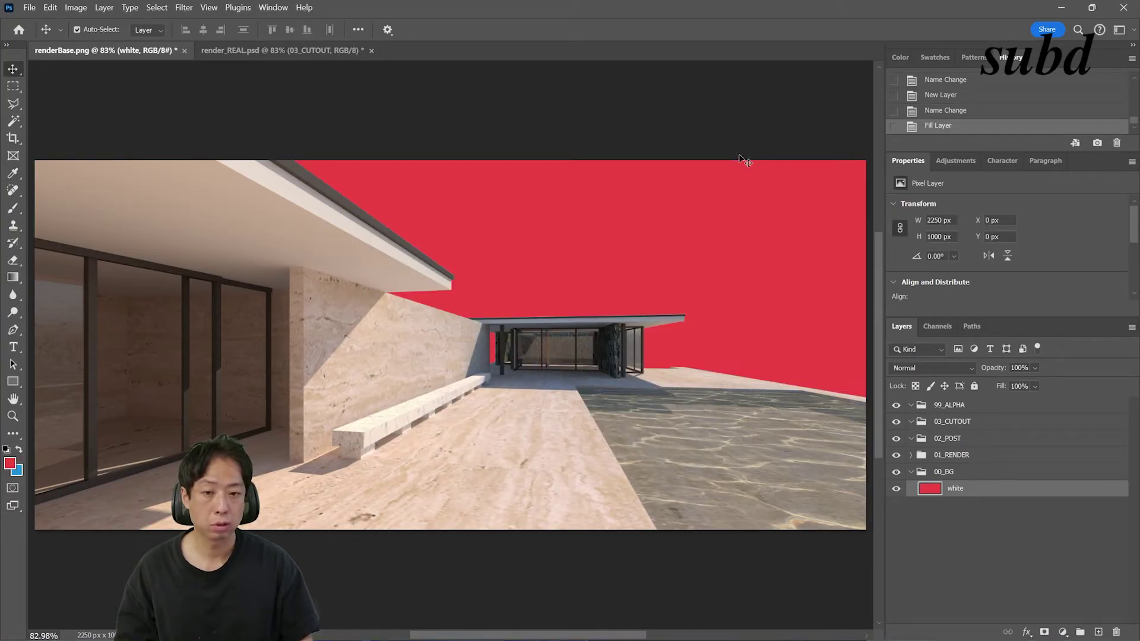
key(ctrl+BackSpace)
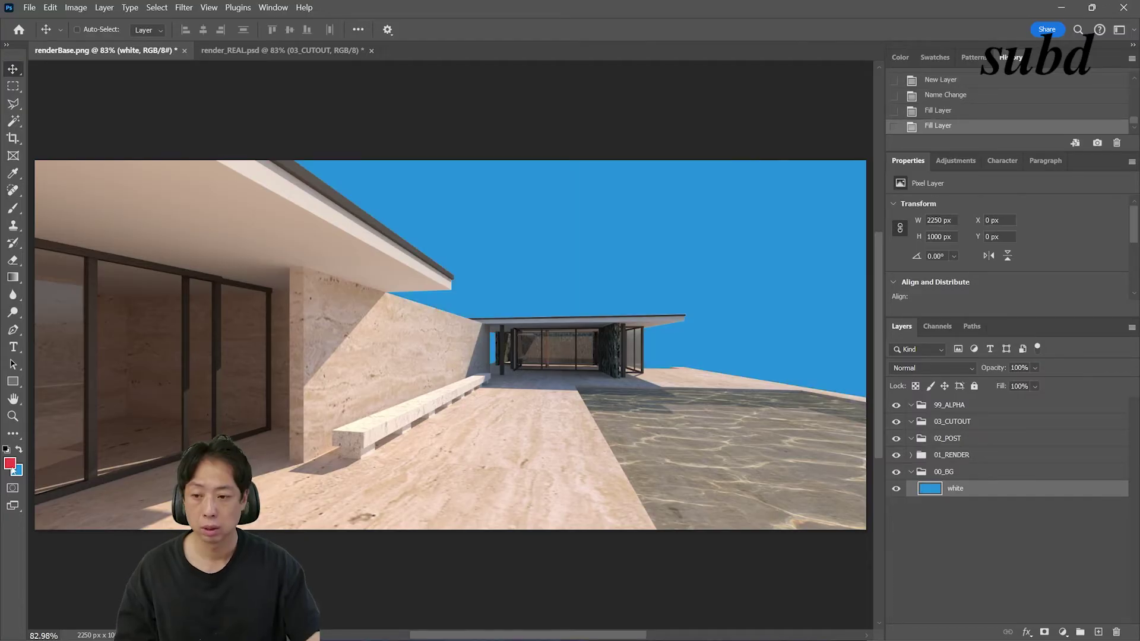
Step: Refill the white layer with the default white background colour and fully lock the layer
key(d)
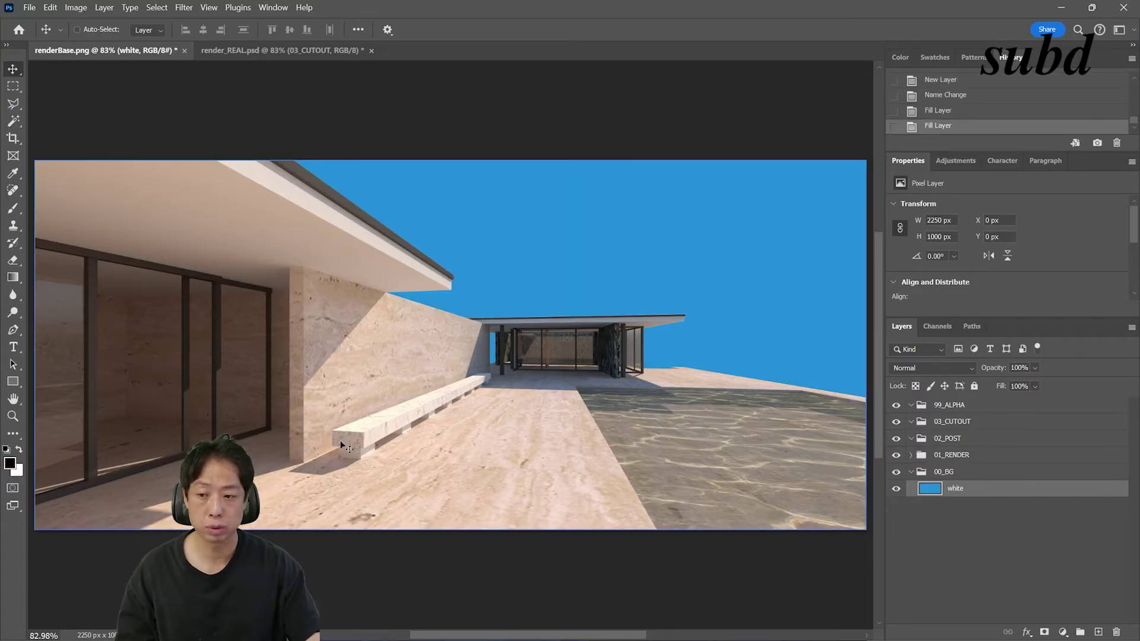
key(ctrl)
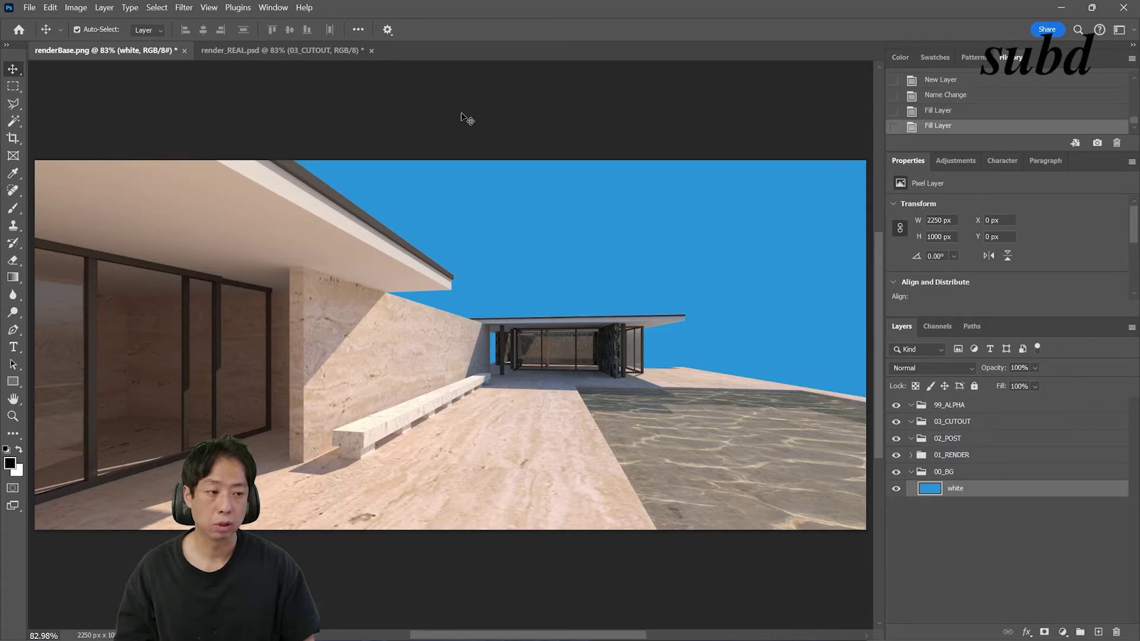
key(ctrl+BackSpace)
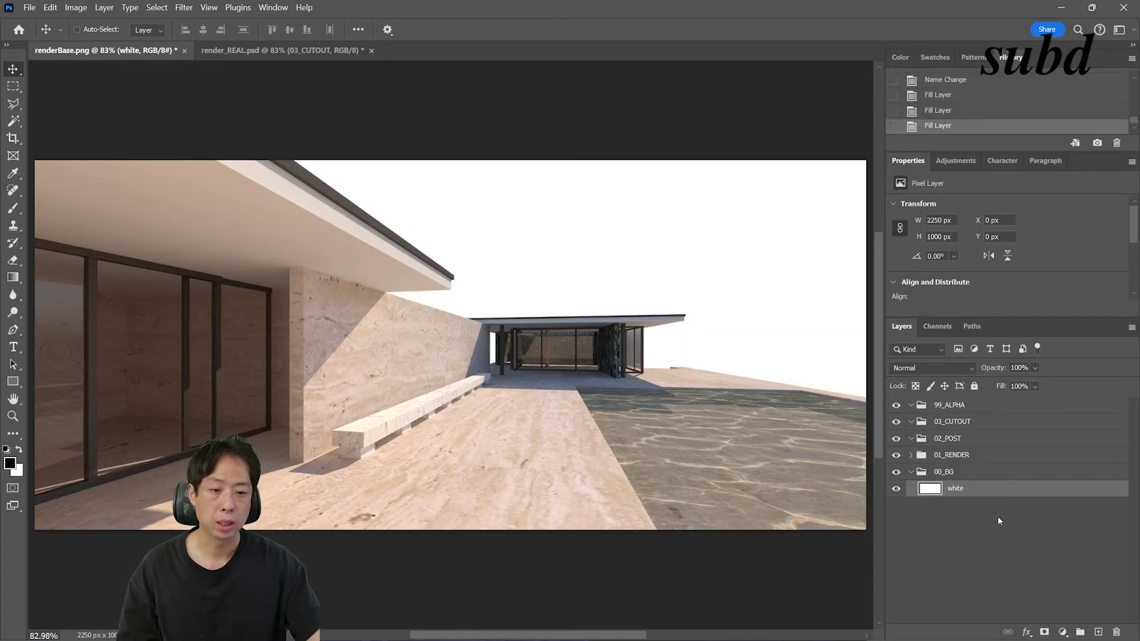
click(975, 386)
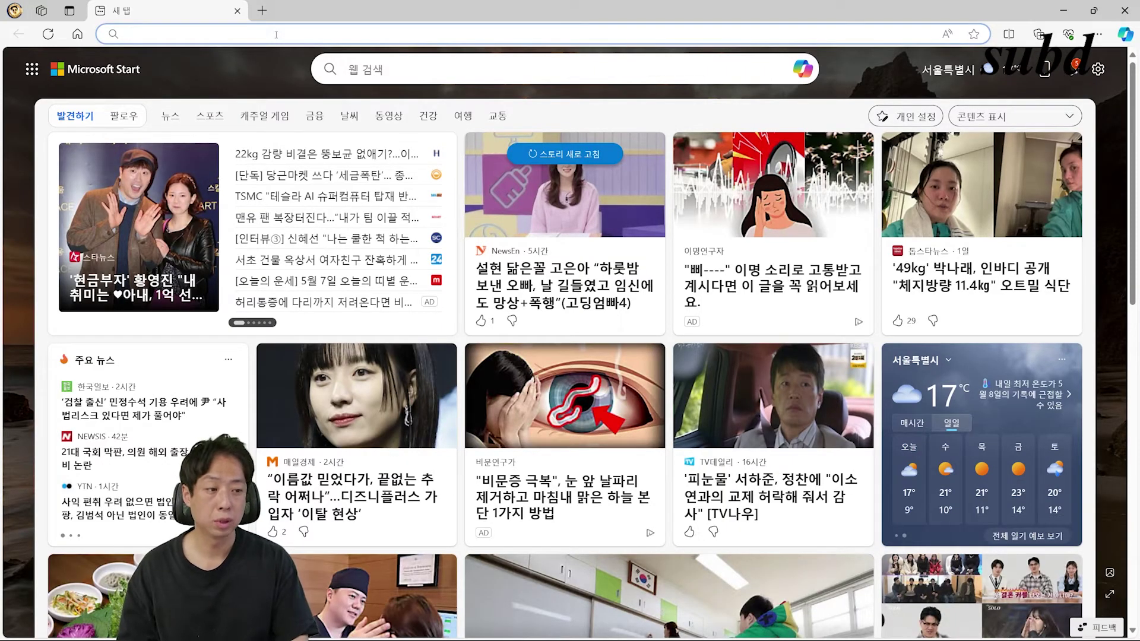
Step: Switch to the web browser, search Google Images for "sky background" and limit the results to large images
click(276, 35)
text(sky background)
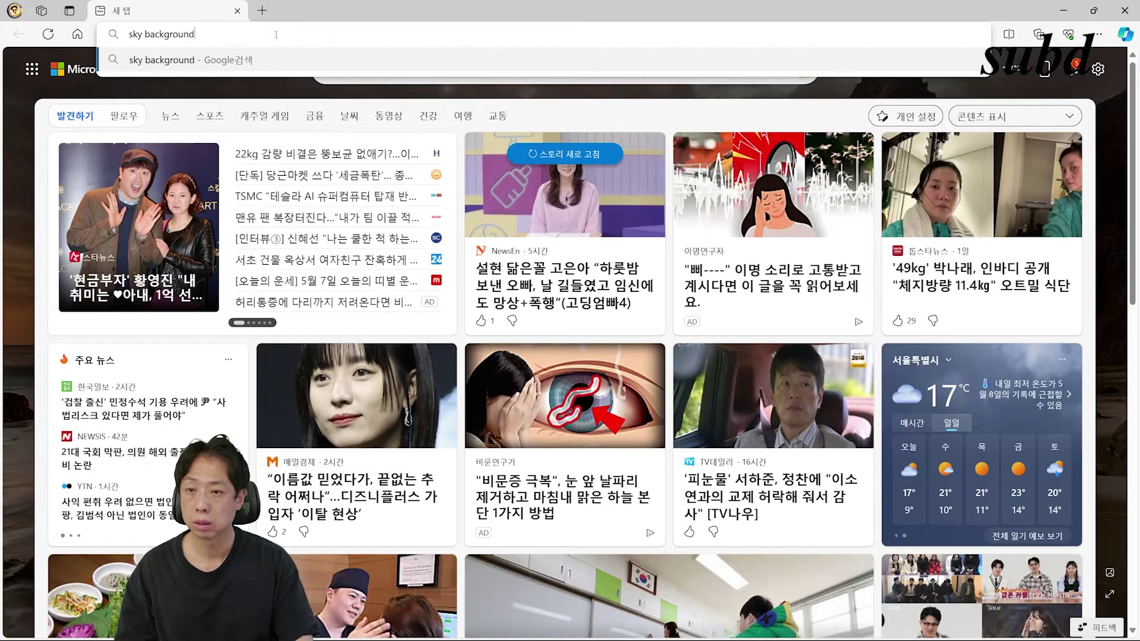
key(Return)
click(233, 124)
click(594, 123)
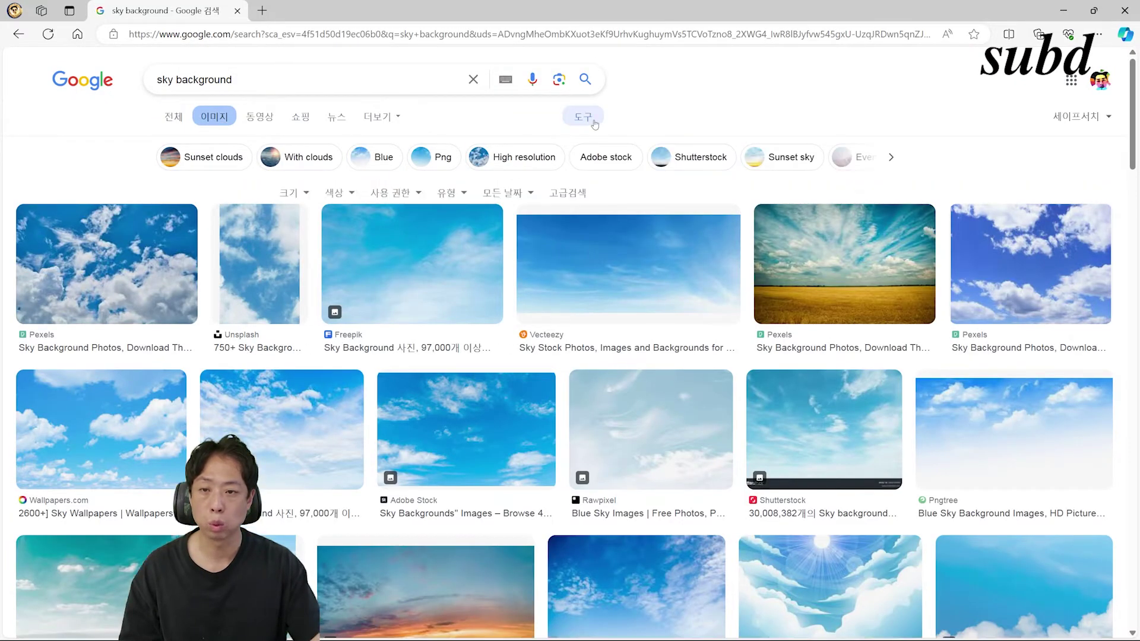
click(278, 192)
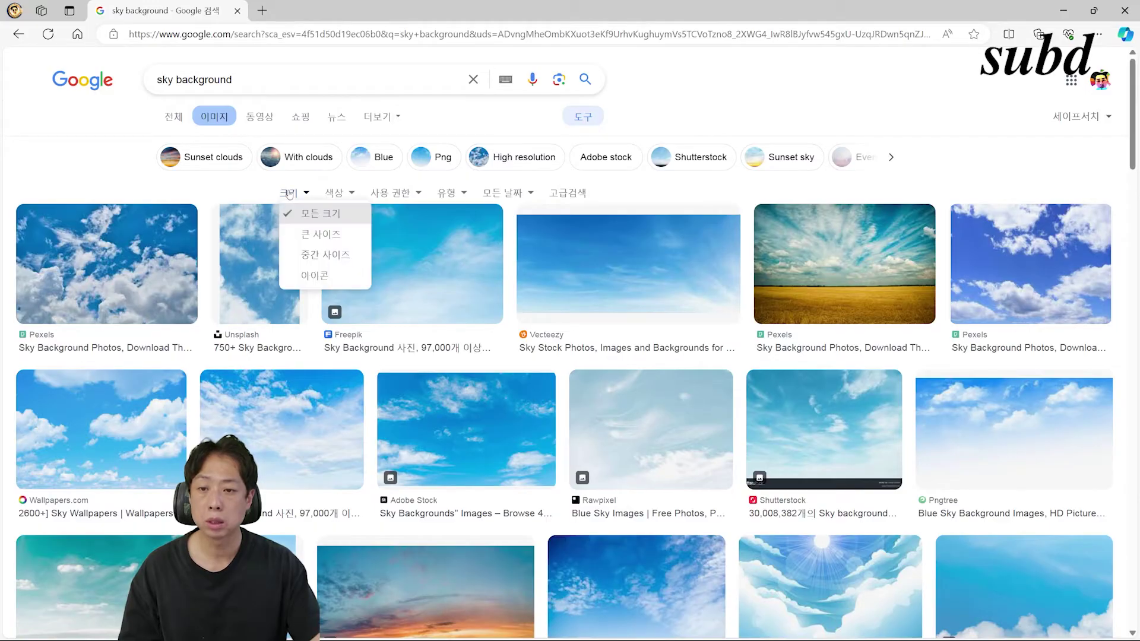
click(321, 233)
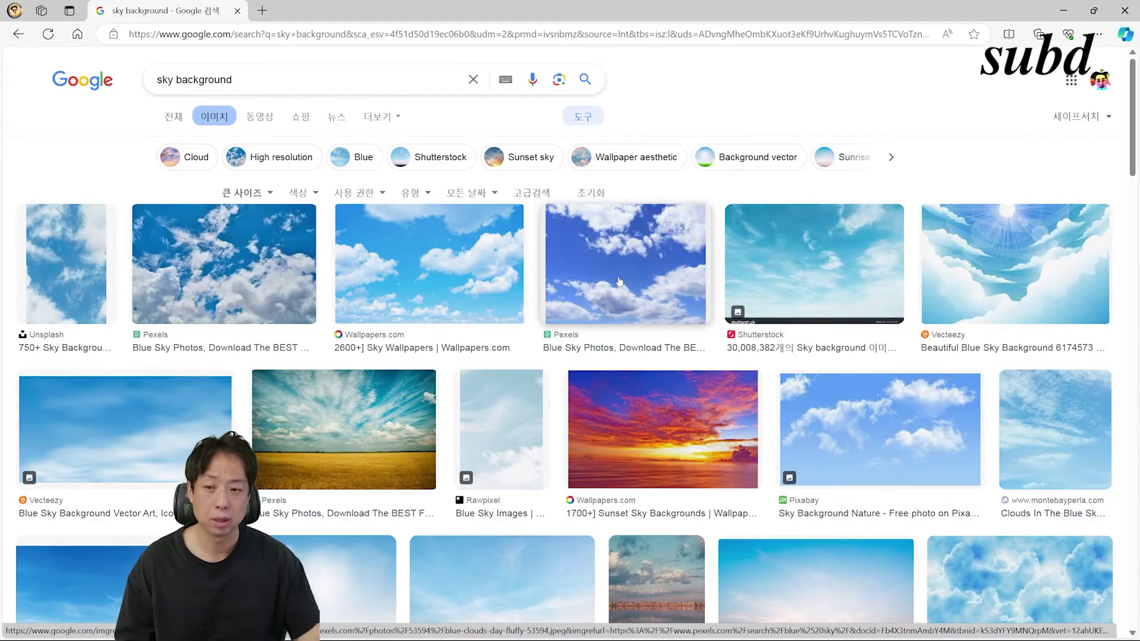
Step: Check the render's view, browse the sky images and show the downloaded 717409-sky-backgrounds-1920x1080-tablet file in its folder
key(alt+Tab)
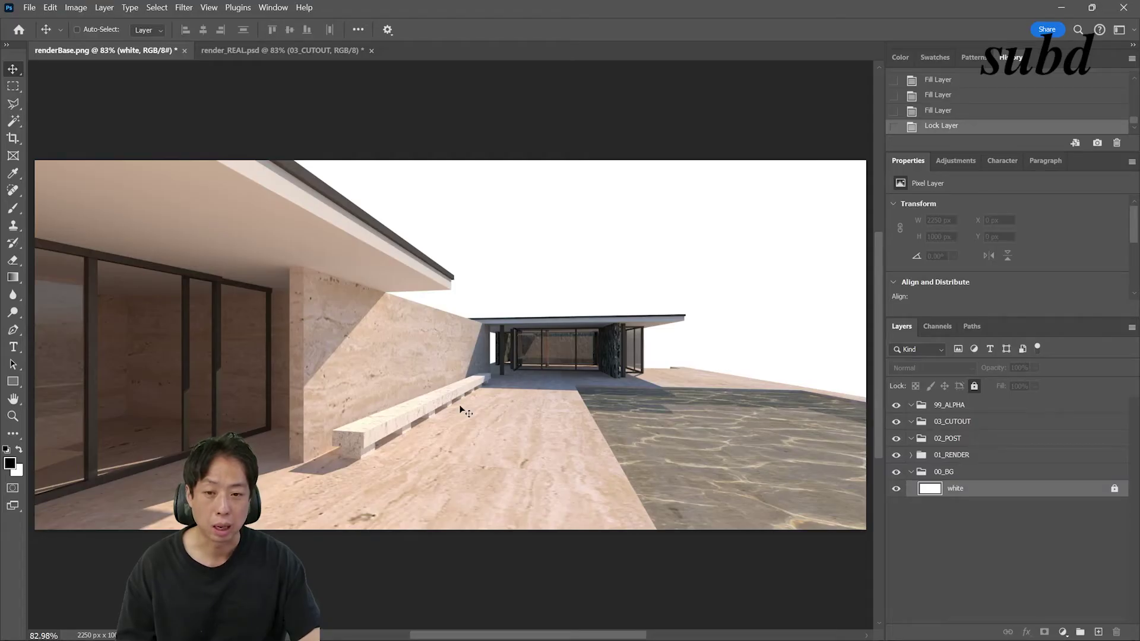
key(alt+Tab)
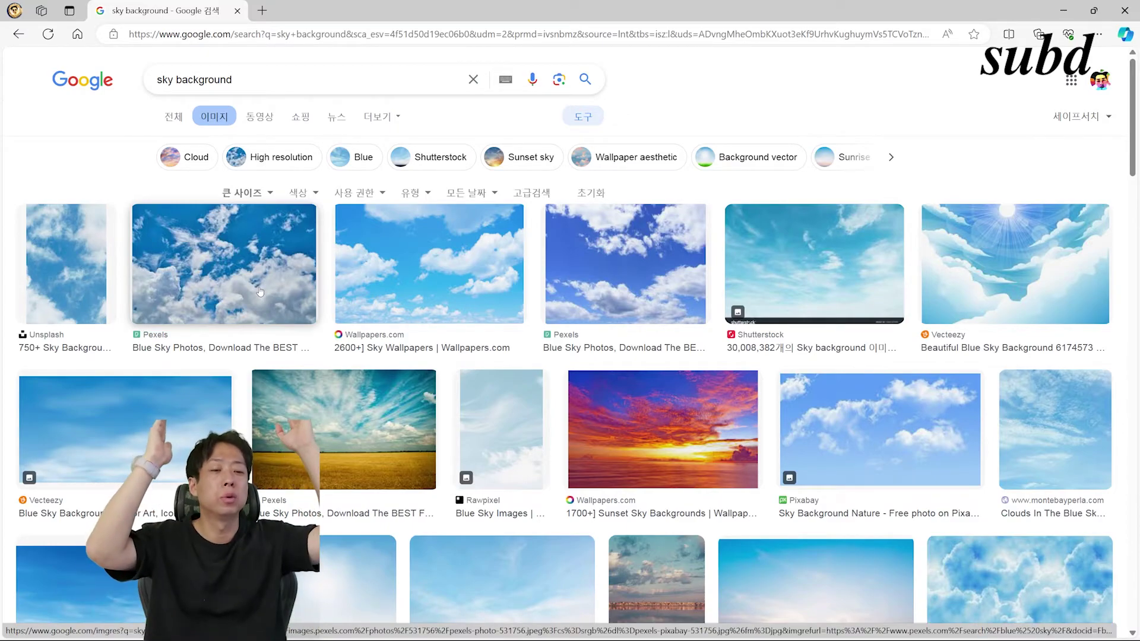
scroll(305, 253, down, 1)
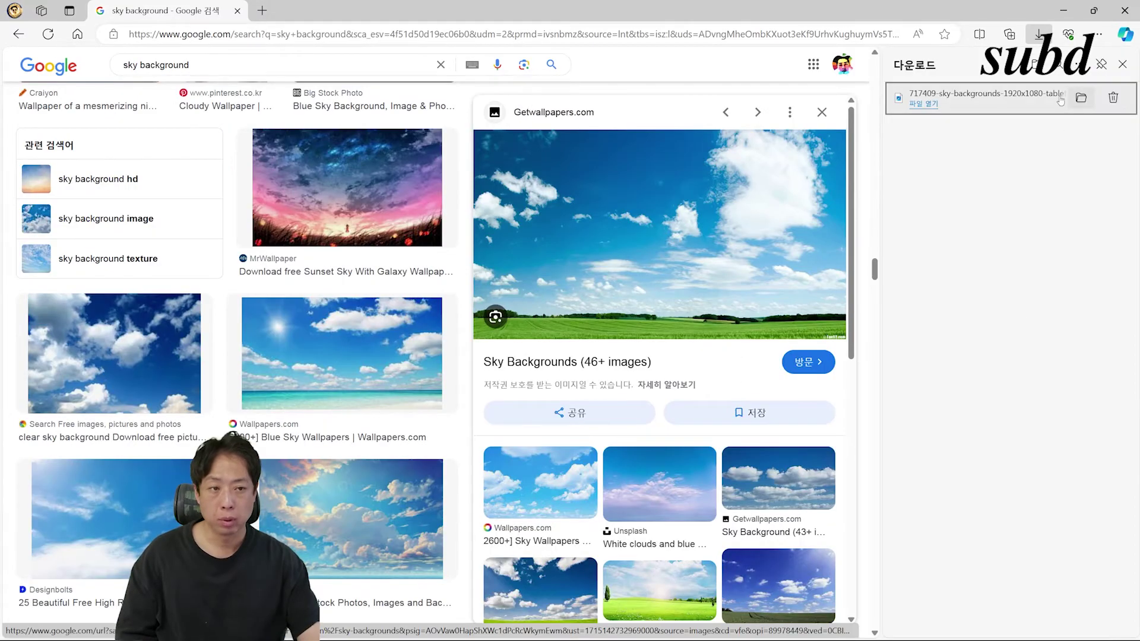
click(1080, 98)
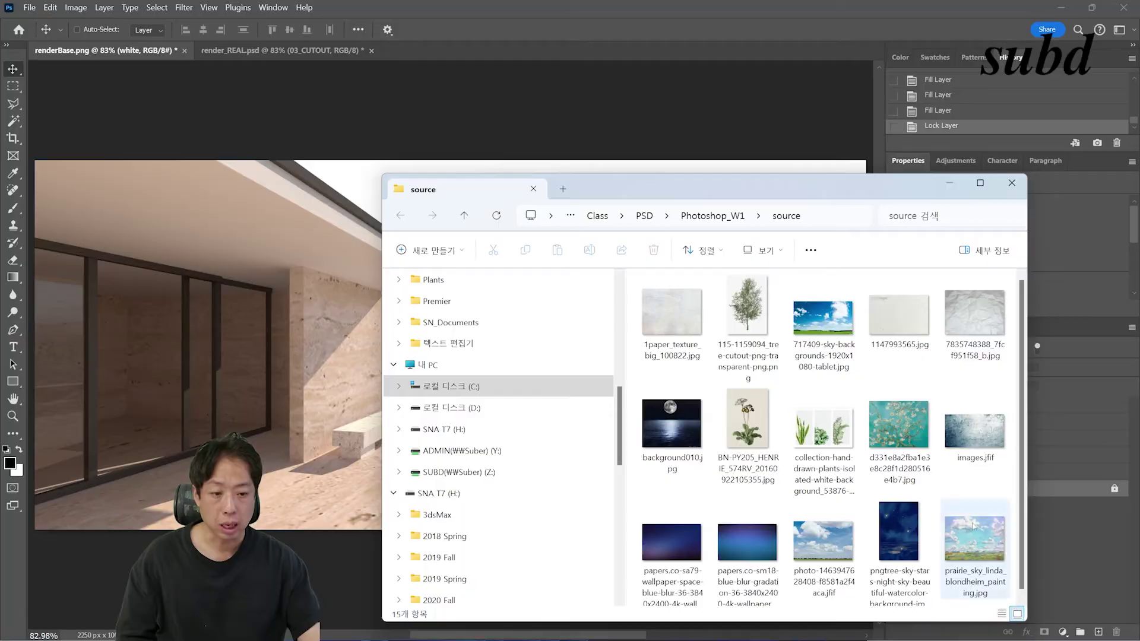
Step: Place 717409-sky-backgrounds-1920x1080-tablet.jpg from the source folder into 00_BG and move it to about X 787 px, Y -352 px
click(830, 322)
drag(807, 323, 216, 287)
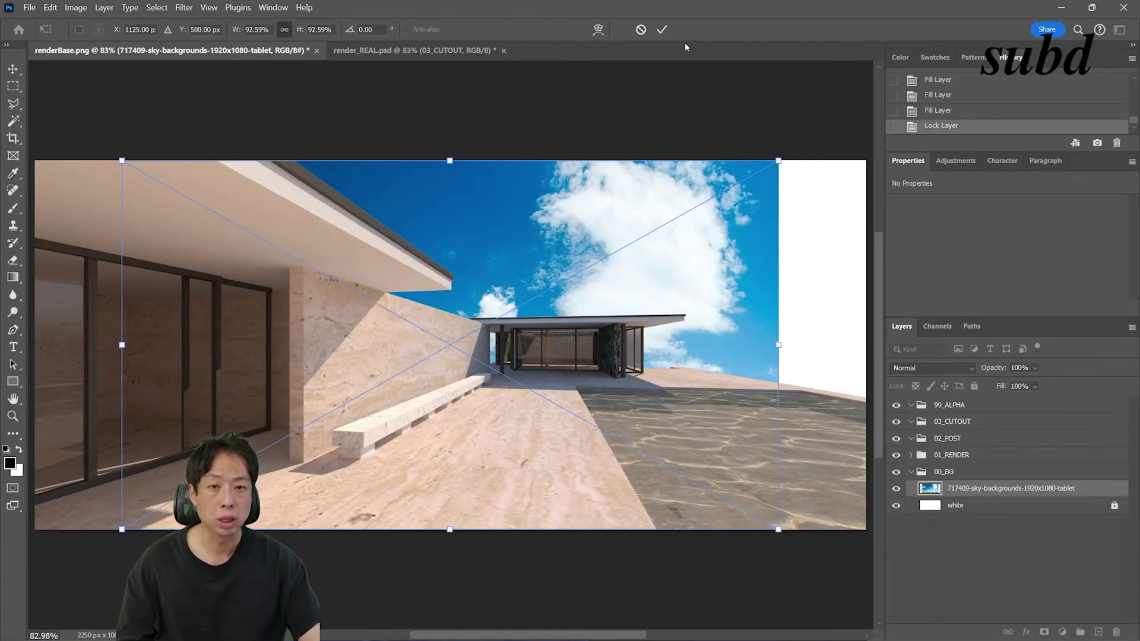
click(662, 30)
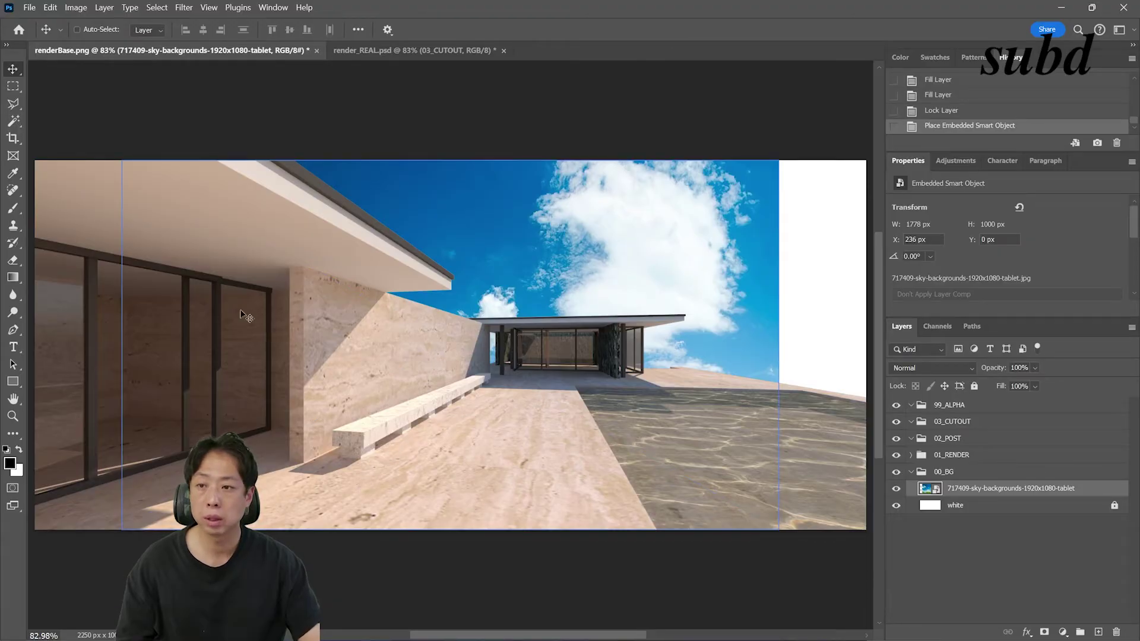
drag(408, 528, 672, 507)
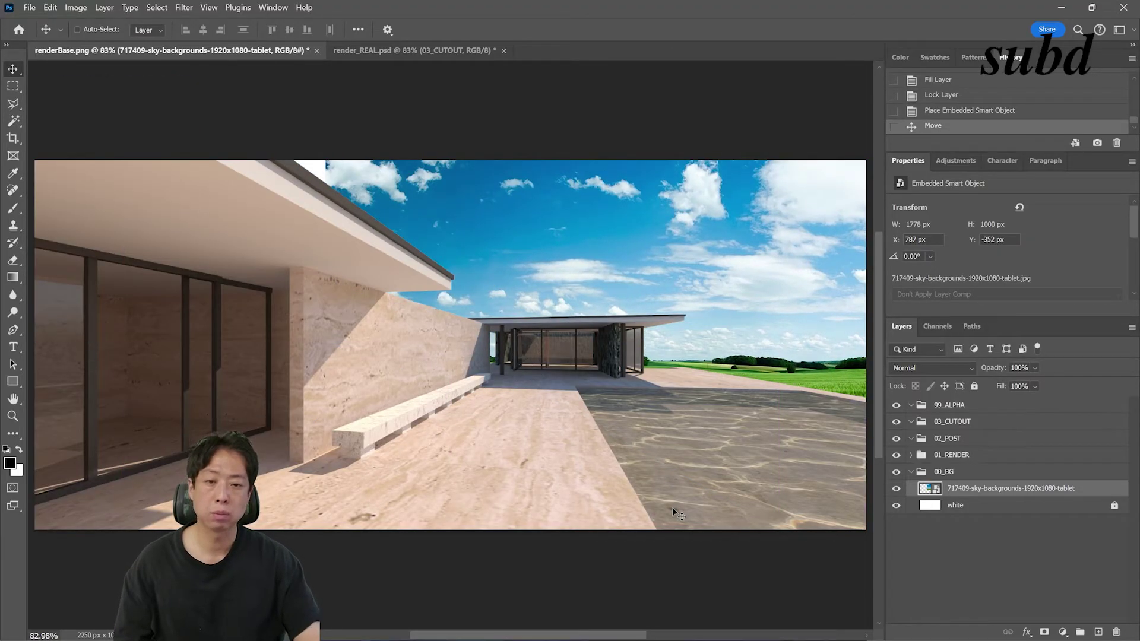
Step: Free-transform the sky image to 100% scale and nudge it into place behind the pavilion
key(ctrl+t)
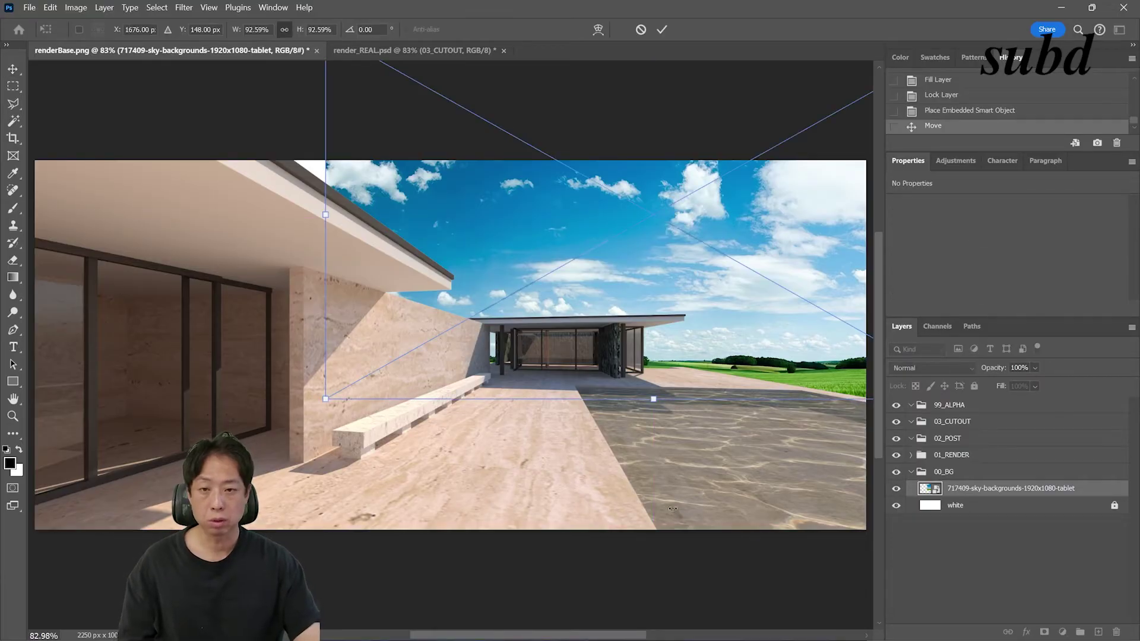
drag(324, 399, 399, 357)
key(ctrl+z)
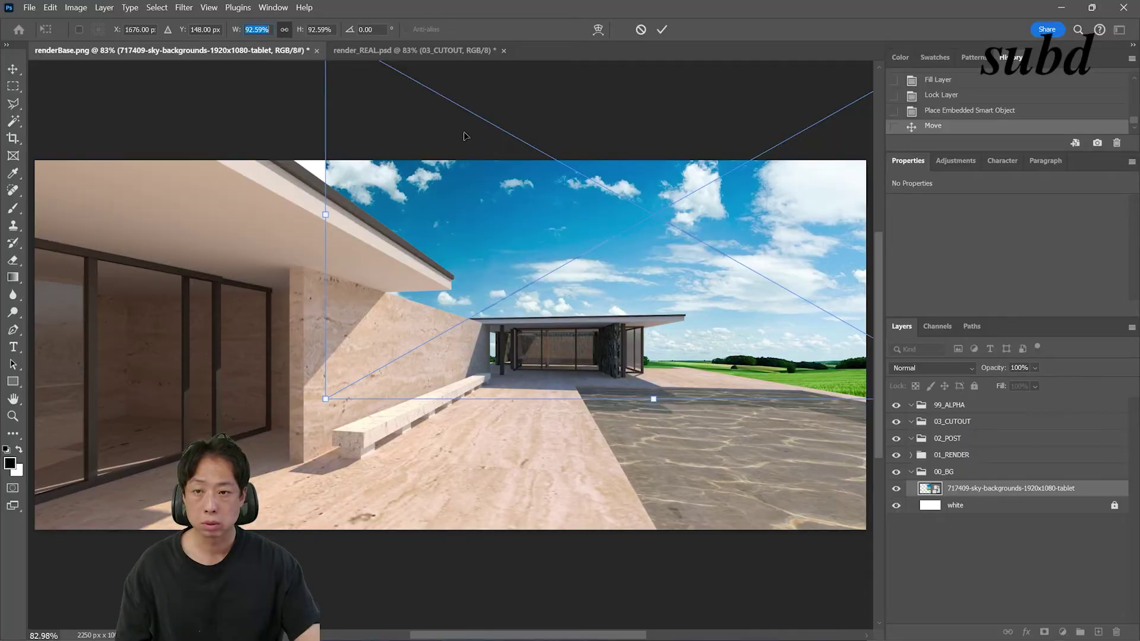
text(95)
key(Return)
text(100)
key(Return)
drag(730, 309, 723, 310)
Step: Try resizing and shifting the sky image further, and undo these changes
drag(290, 401, 163, 343)
key(ctrl+z)
key(ctrl+z)
mouse_move(644, 408)
mouse_down()
mouse_move(641, 482)
mouse_move(592, 489)
mouse_move(659, 492)
mouse_move(651, 417)
mouse_up()
scroll(651, 418, up, 5)
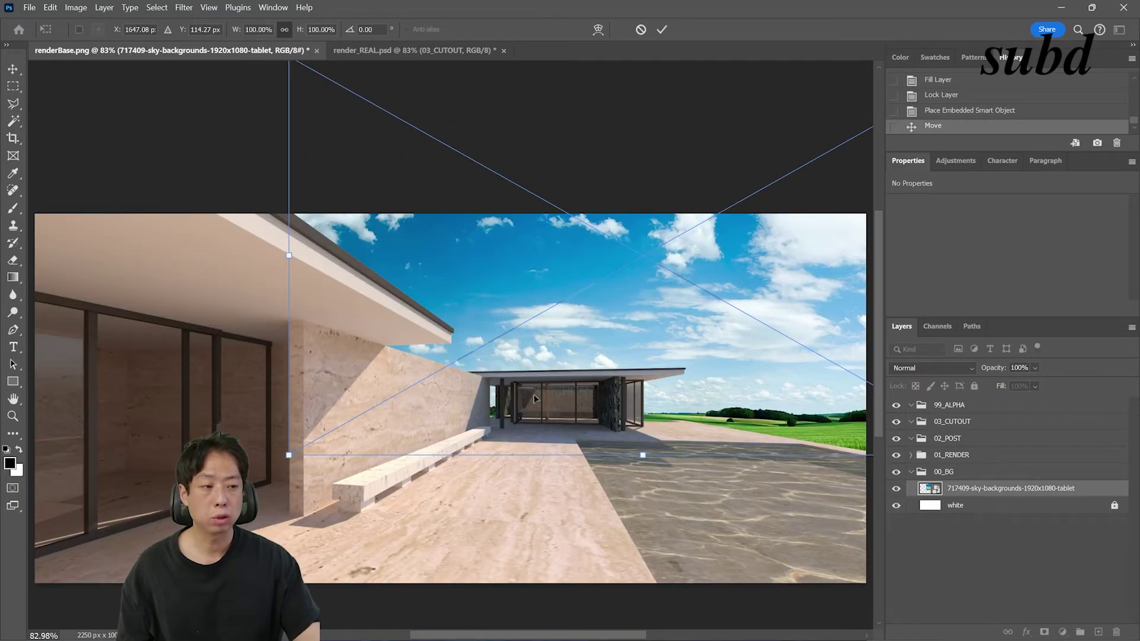
scroll(328, 426, down, 3)
key(ctrl+z)
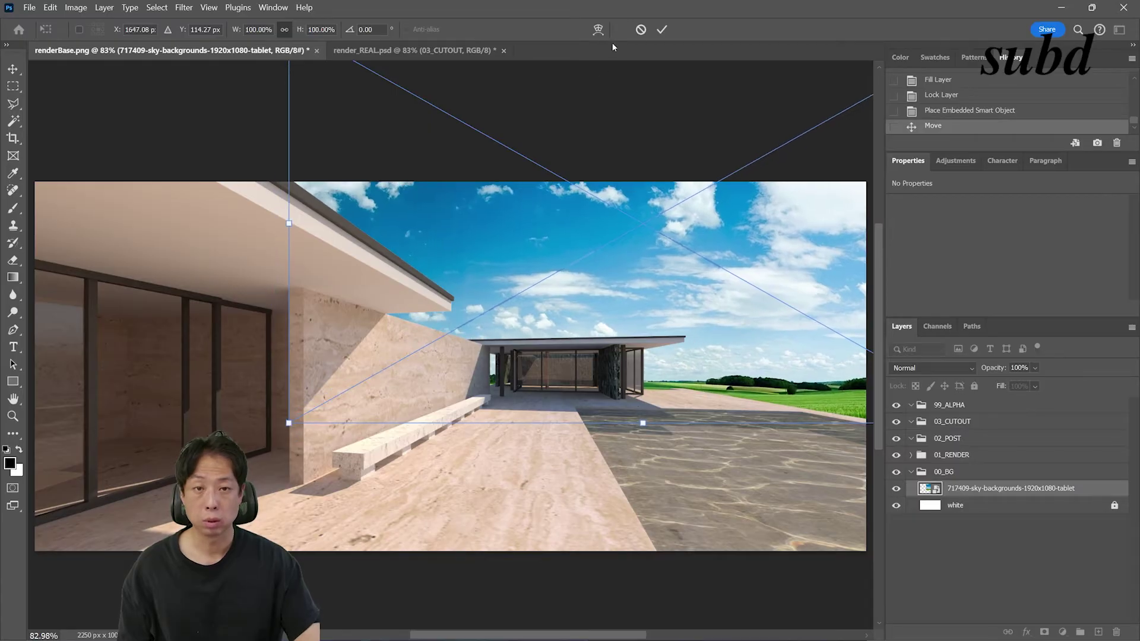
Step: Try warping the sky image behind the pavilion, and undo the warp
click(598, 30)
drag(479, 295, 779, 291)
key(ctrl+z)
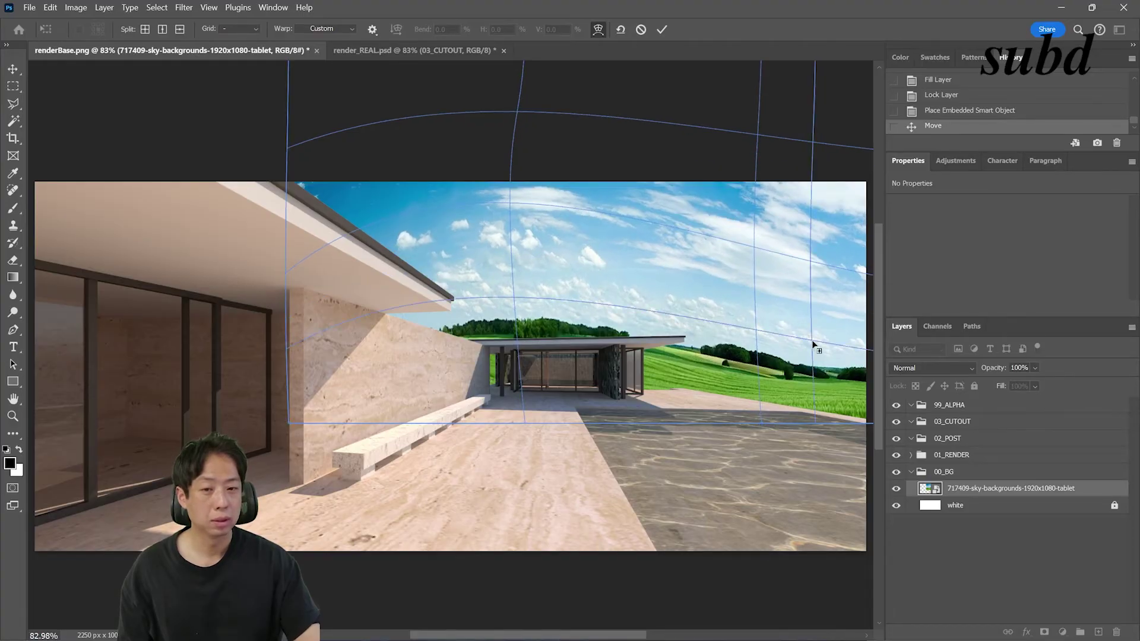
key(ctrl+z)
key(Return)
Step: Try flipping the sky image horizontally, and undo the flip
key(ctrl+t)
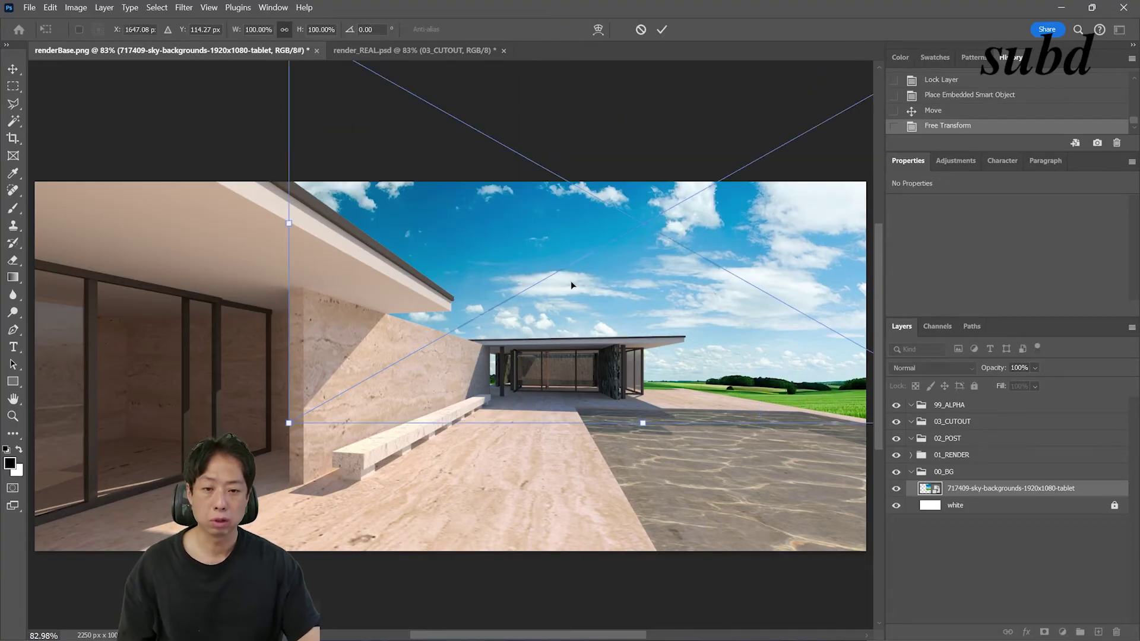
right_click(571, 281)
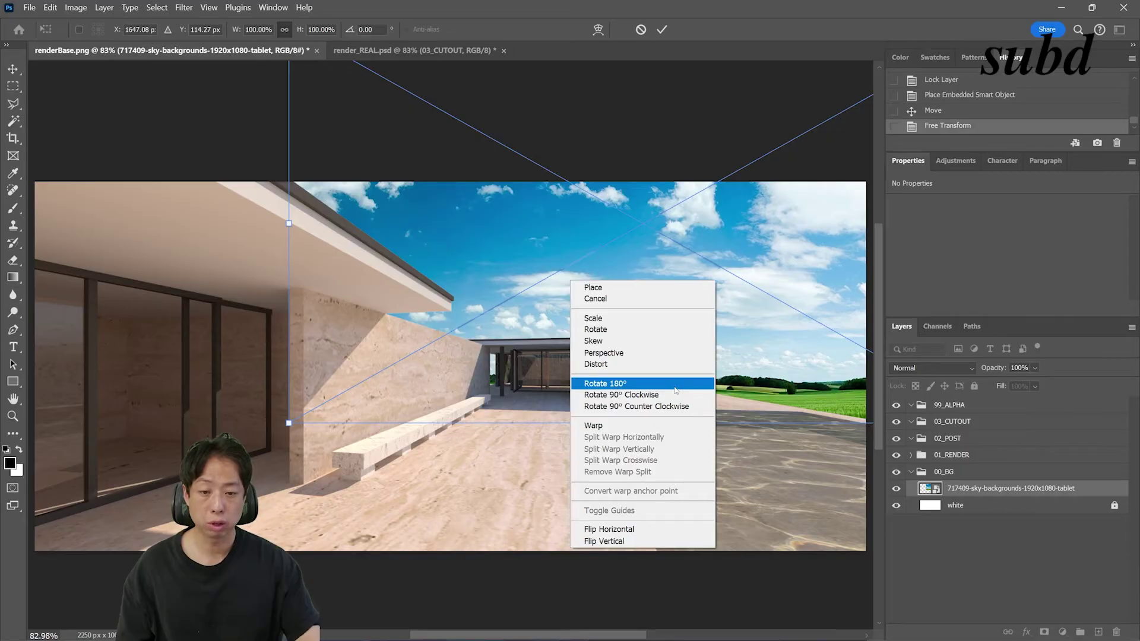
click(642, 529)
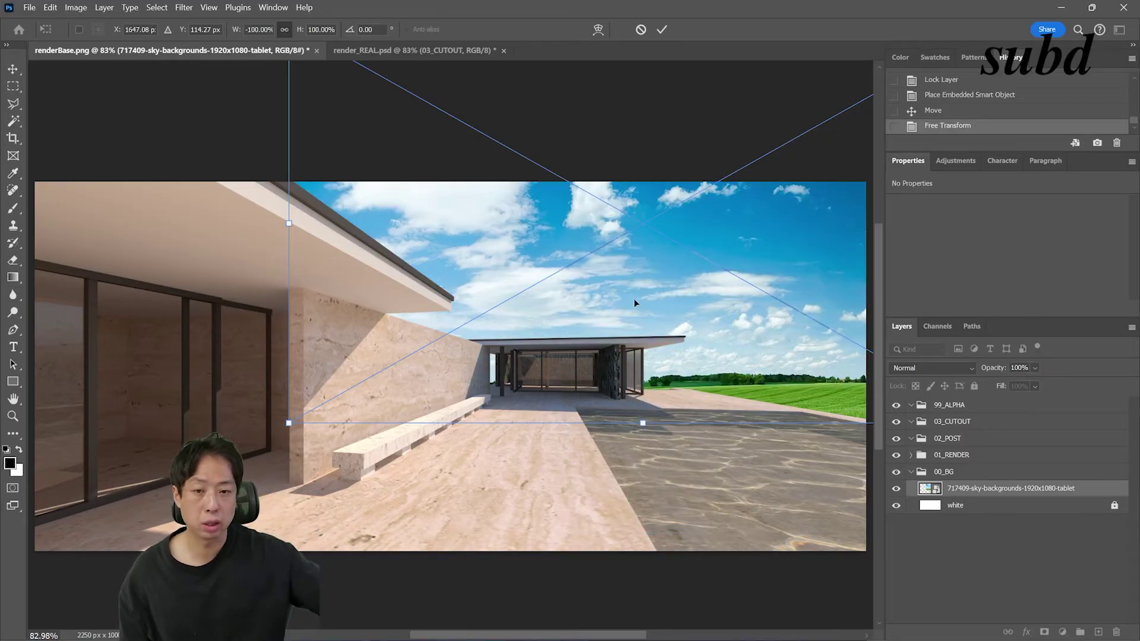
key(ctrl+z)
Step: Commit the sky image's transform and lock the layer's position
key(Return)
click(945, 386)
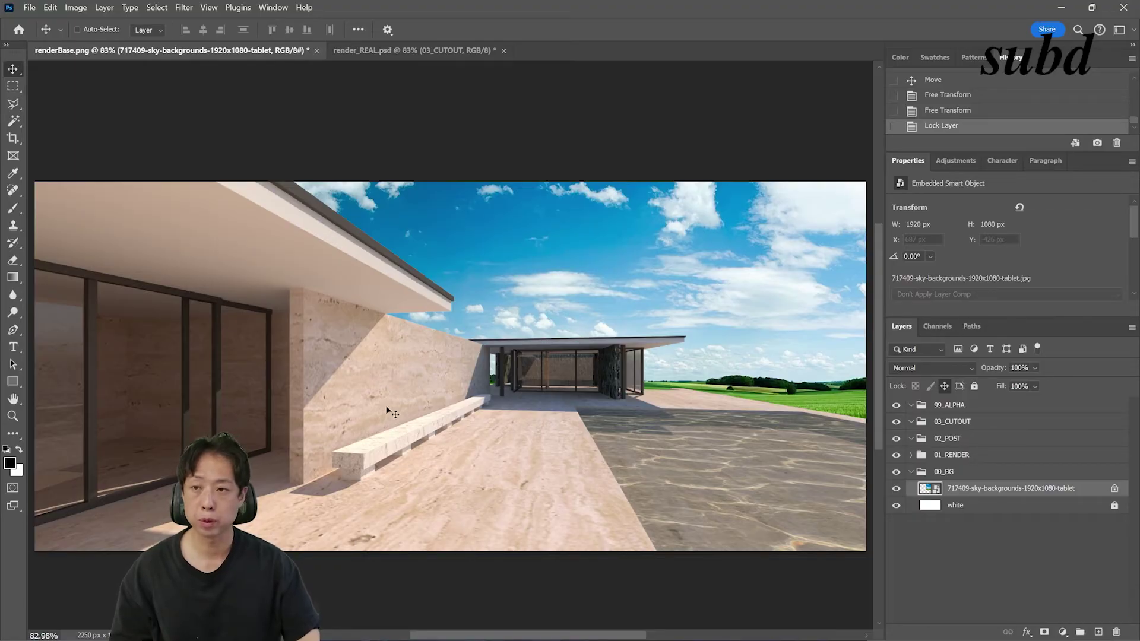
Step: Apply a Hue/Saturation adjustment to the sky image with Saturation -20 and Lightness +5
click(85, 9)
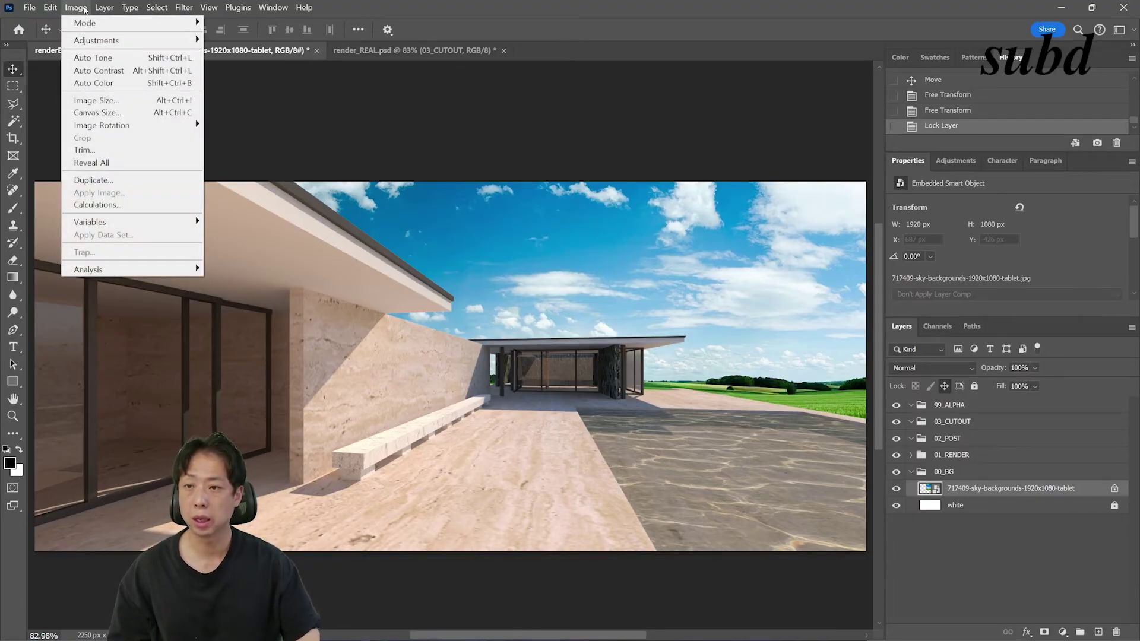
mouse_move(90, 43)
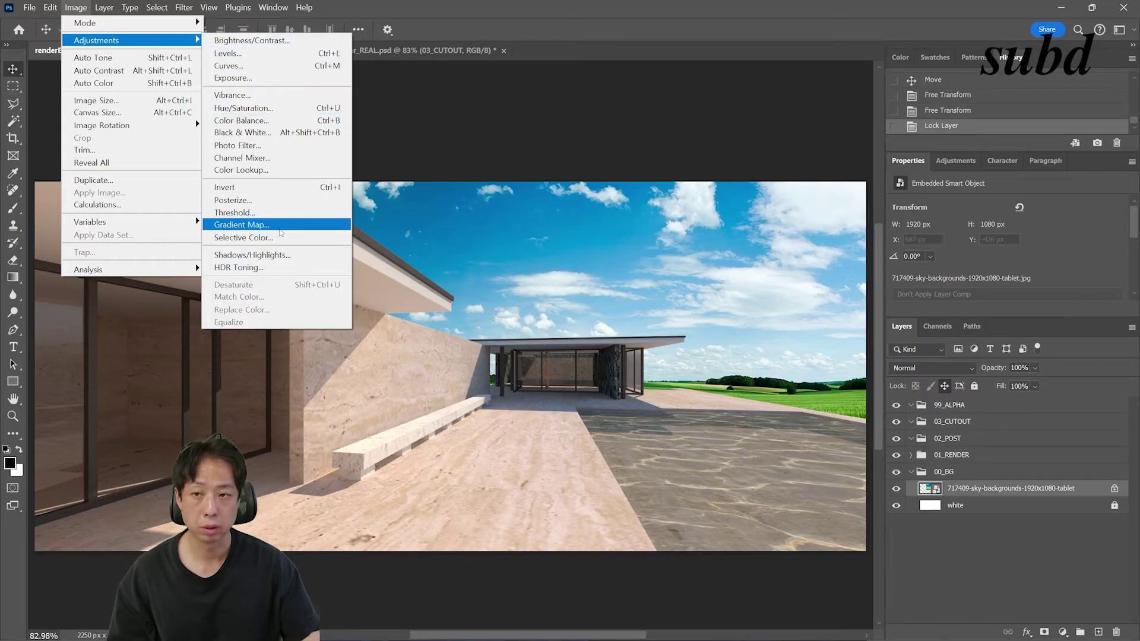
click(292, 113)
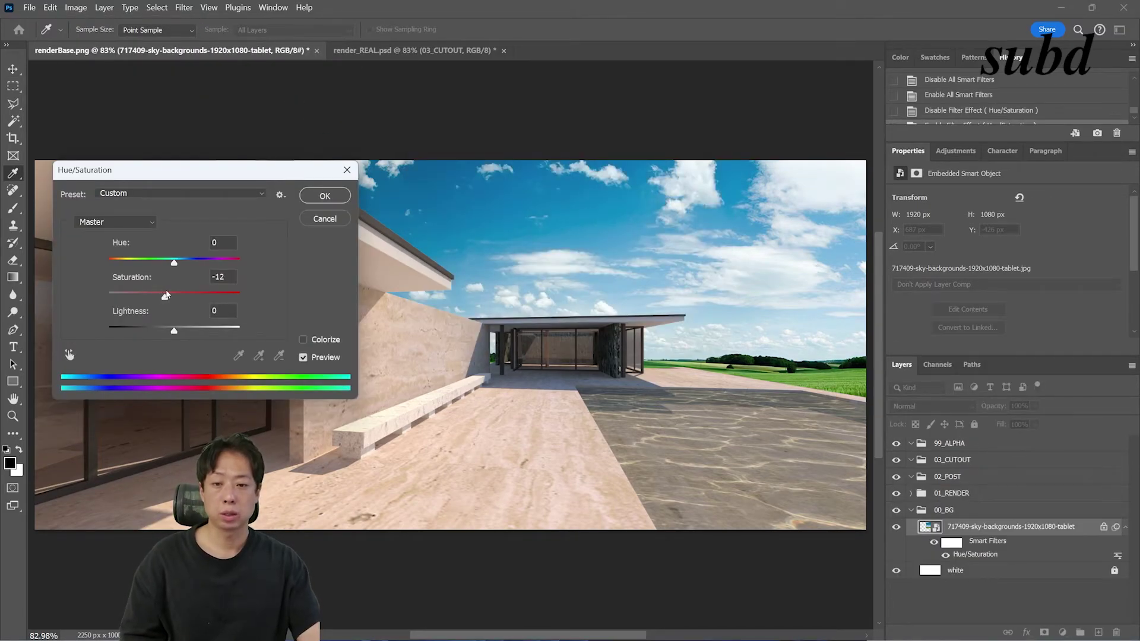
drag(261, 173, 448, 130)
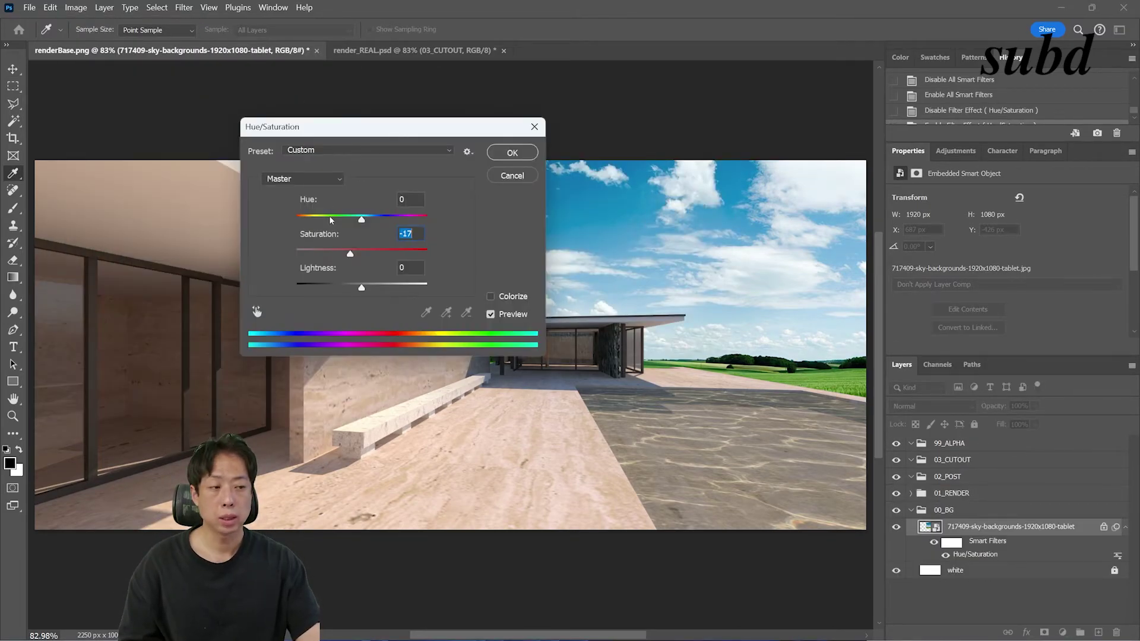
drag(451, 126, 308, 140)
drag(219, 231, 209, 232)
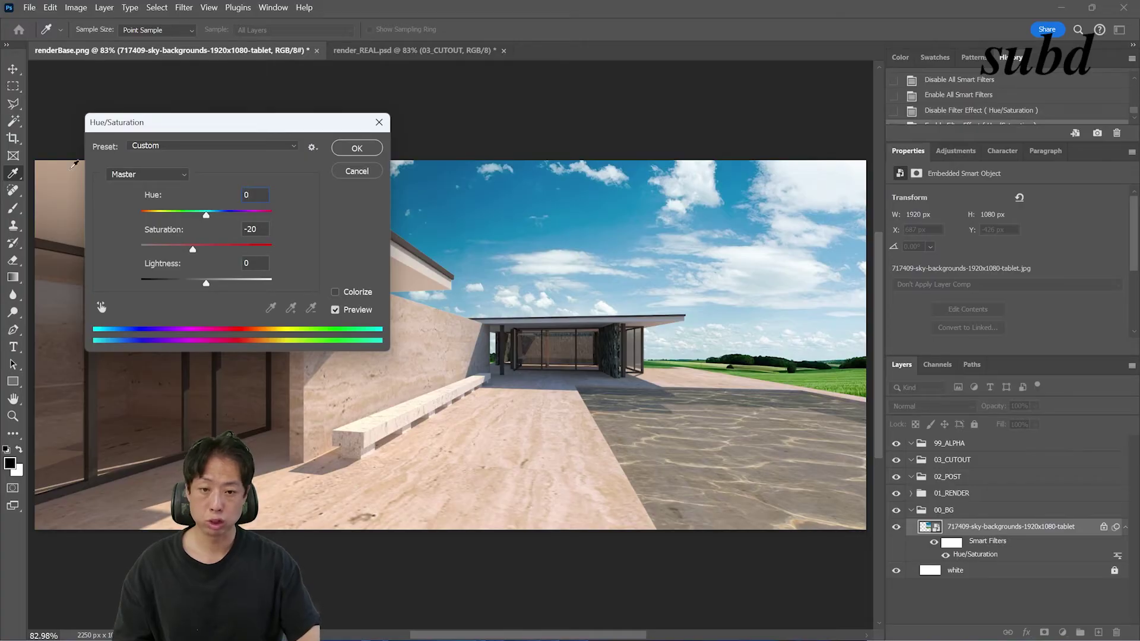
drag(206, 283, 216, 285)
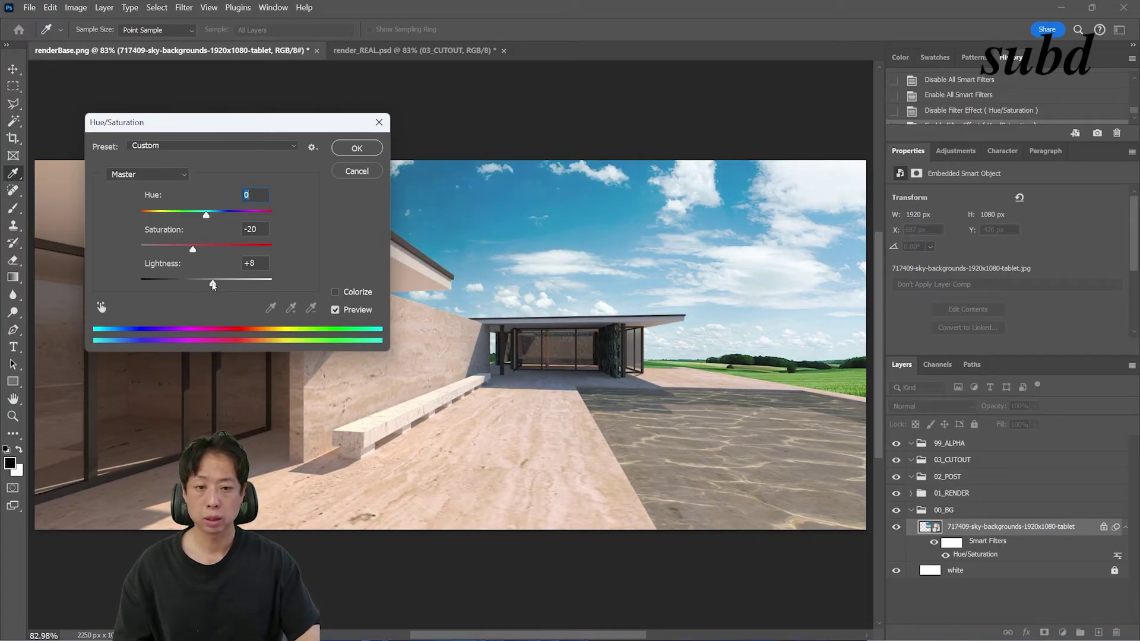
double_click(253, 263)
text(5)
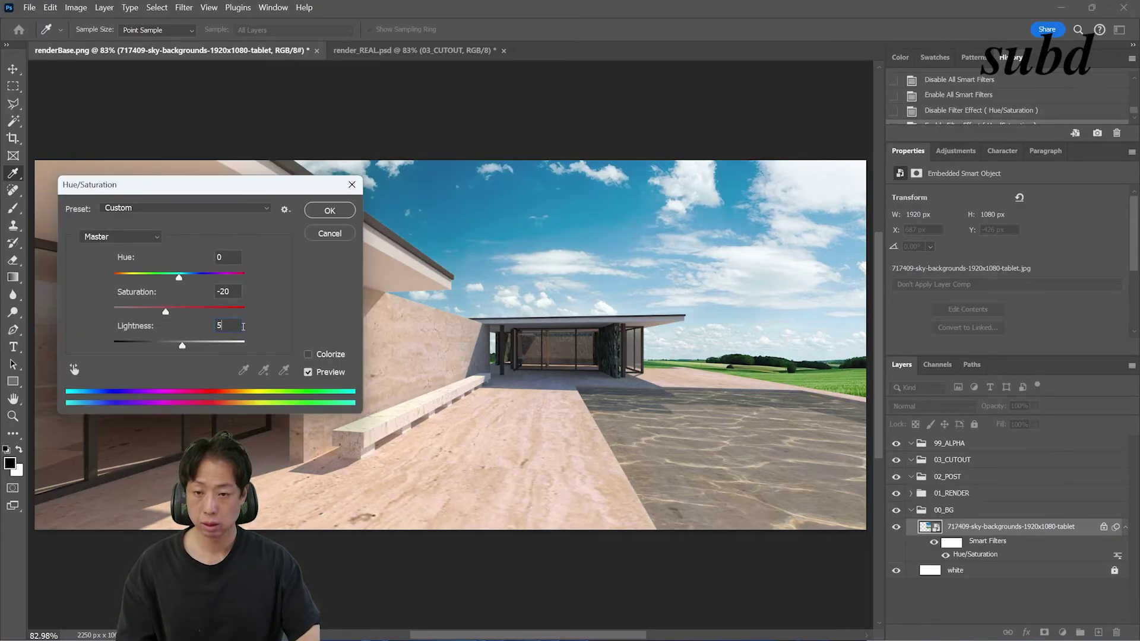
click(327, 210)
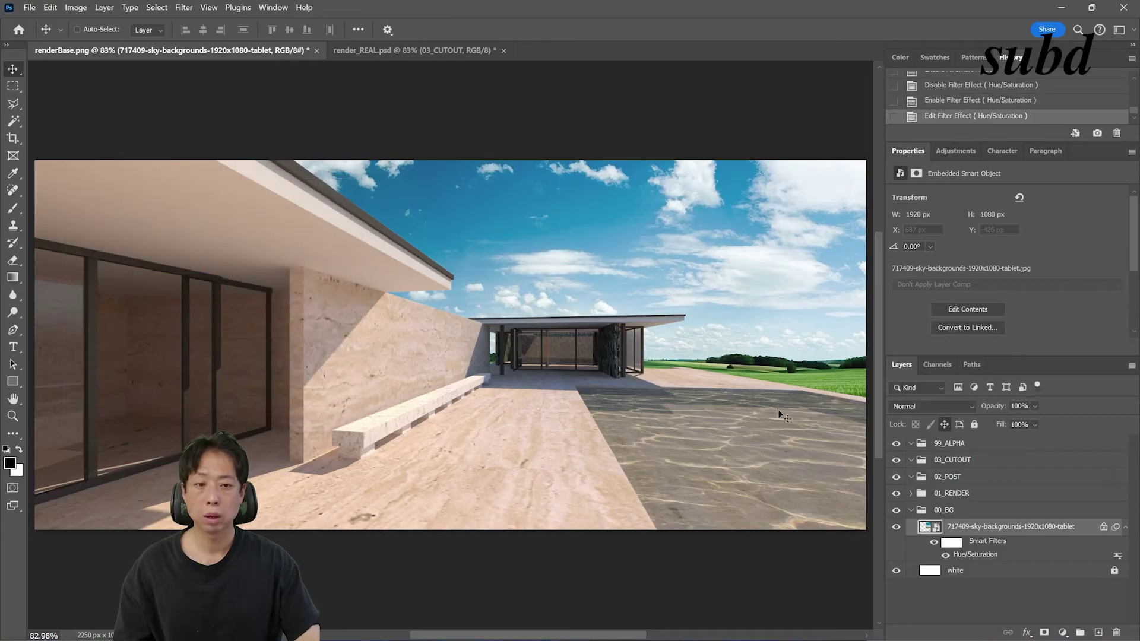
Step: Compare the sky with its Hue/Saturation smart filter off and on, and review the filter's settings without changing them
double_click(946, 555)
double_click(976, 555)
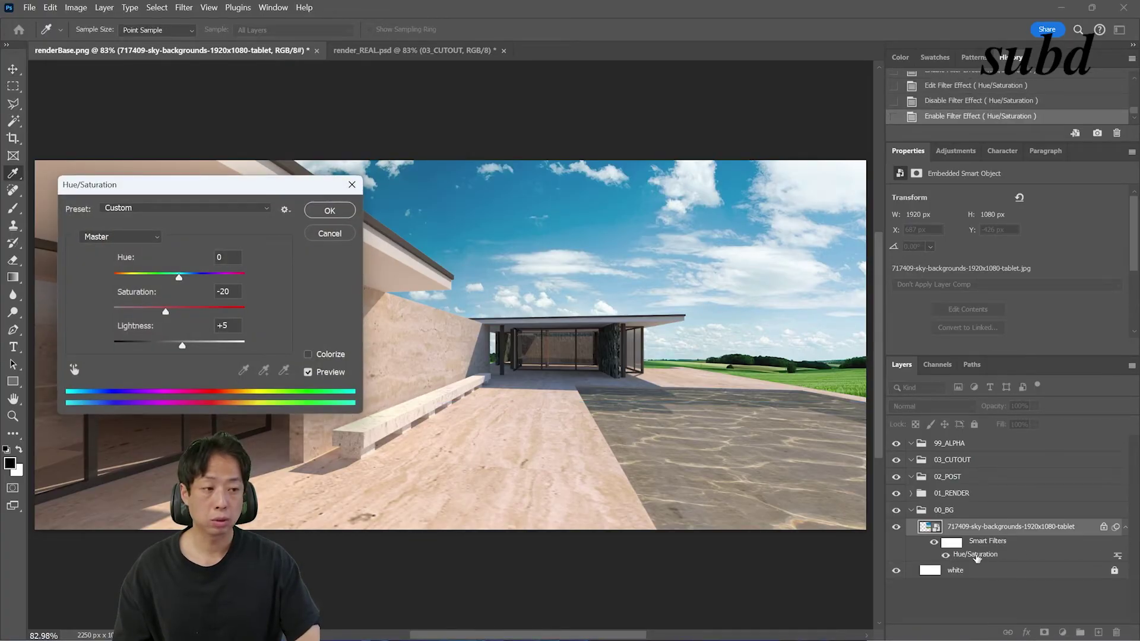
click(348, 238)
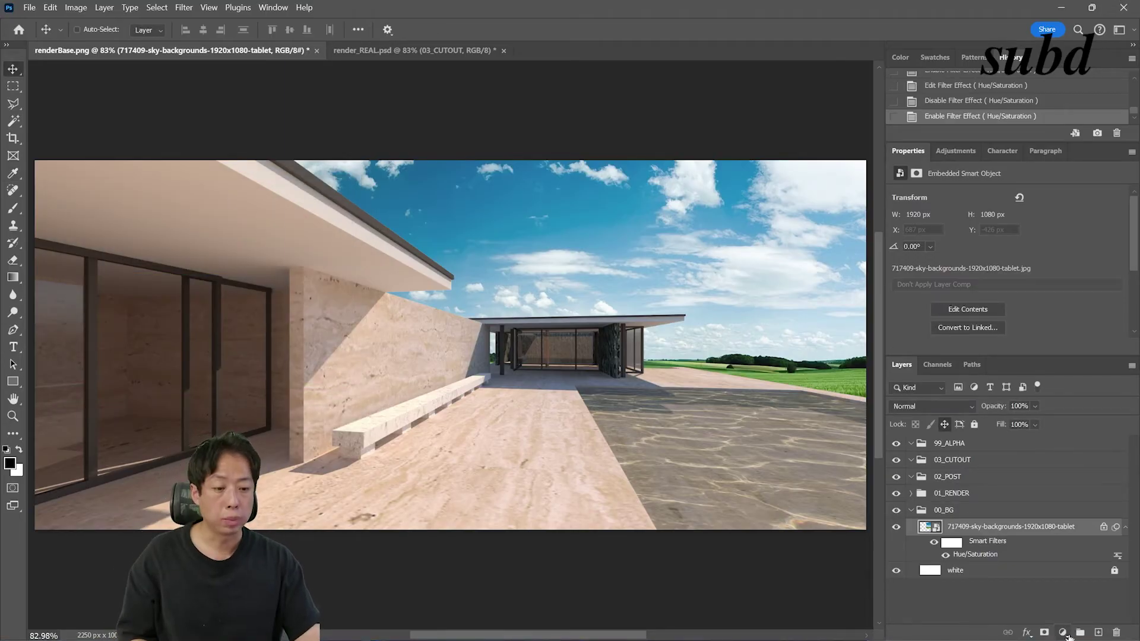
Step: Add a Brightness/Contrast adjustment layer above the sky image in 00_BG with Brightness -8
click(1064, 635)
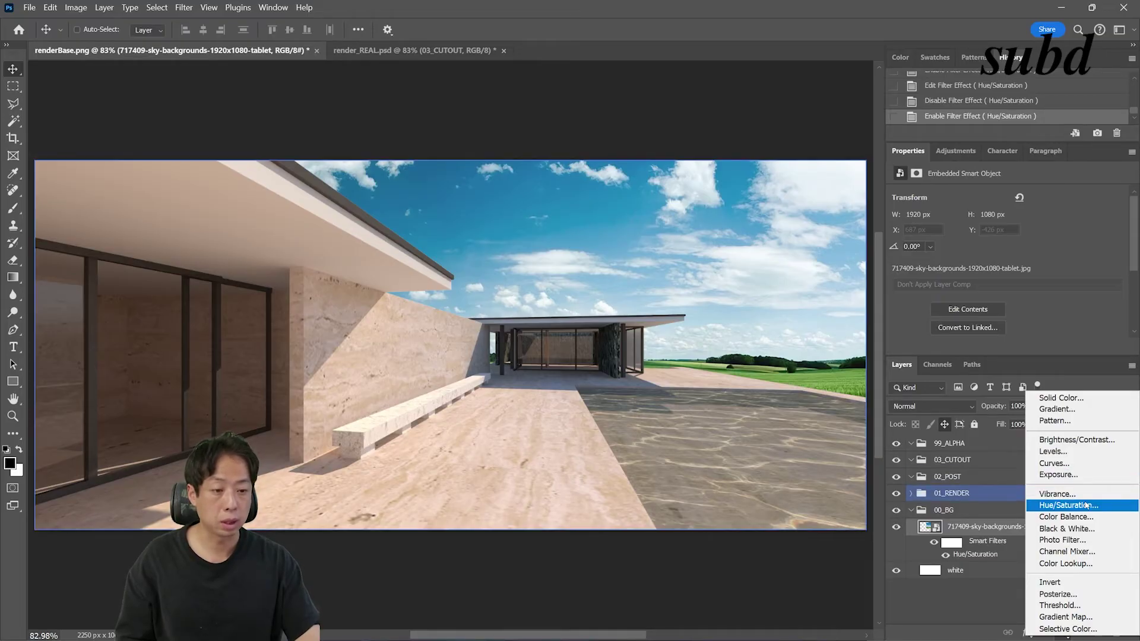
click(1074, 440)
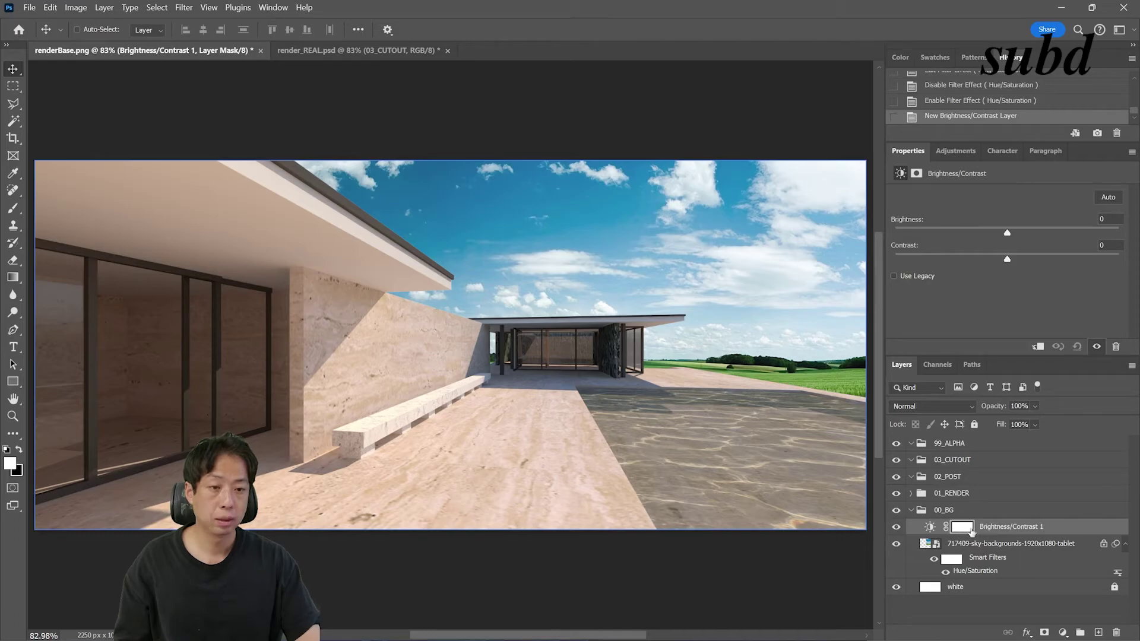
mouse_move(1008, 237)
mouse_down()
mouse_move(1038, 238)
mouse_move(965, 245)
mouse_move(1002, 236)
mouse_up()
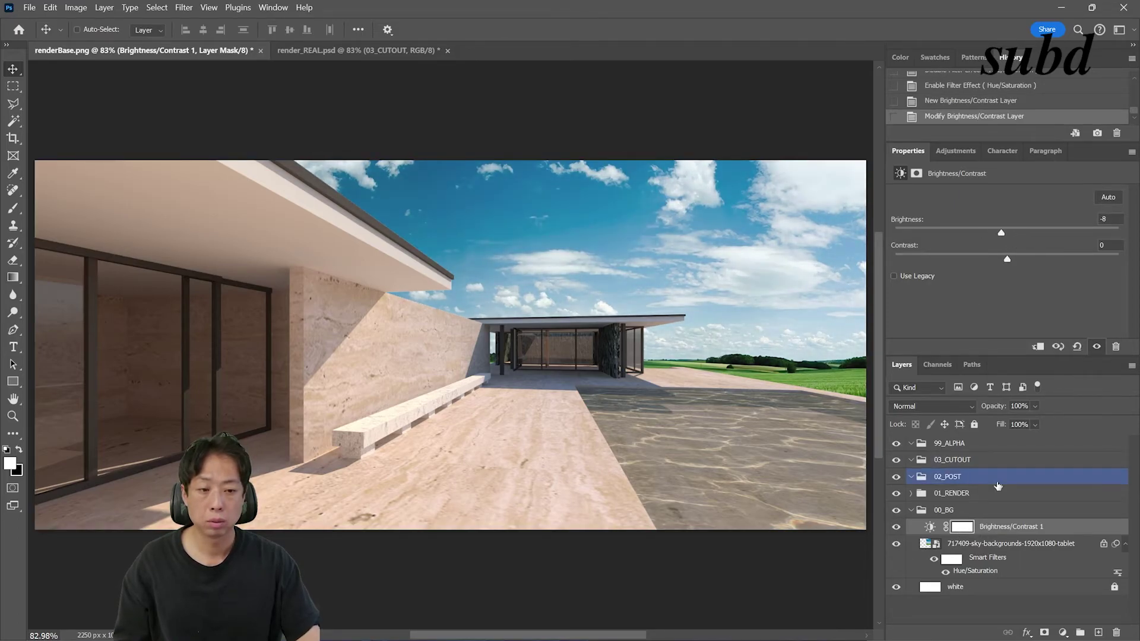
Step: Move the Brightness/Contrast adjustment layer above the render layer in 01_RENDER and raise its Brightness to 54
click(913, 496)
click(912, 493)
drag(995, 546, 988, 503)
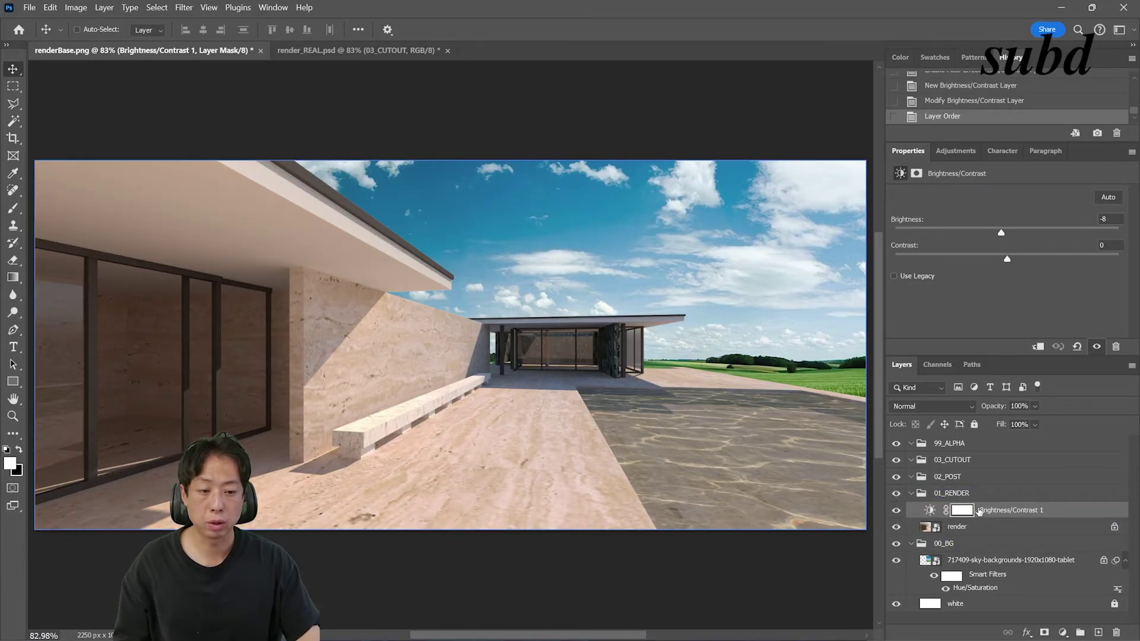
drag(1006, 232, 1047, 232)
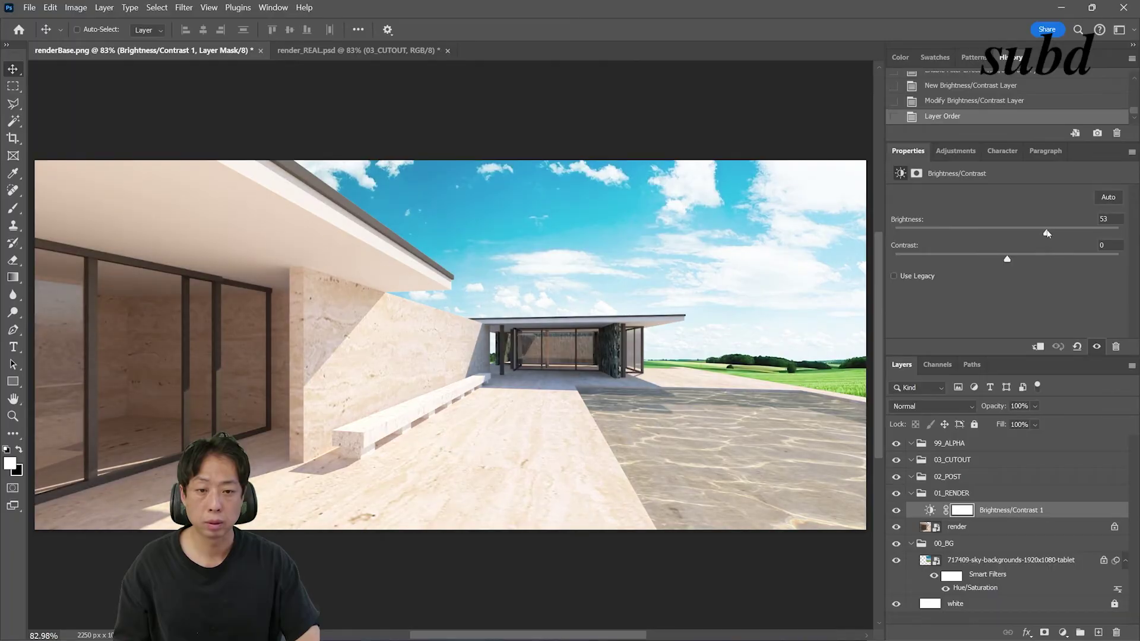
Step: Clip the Brightness/Contrast adjustment layer to the render layer and set its Brightness to 57
click(985, 525)
click(978, 591)
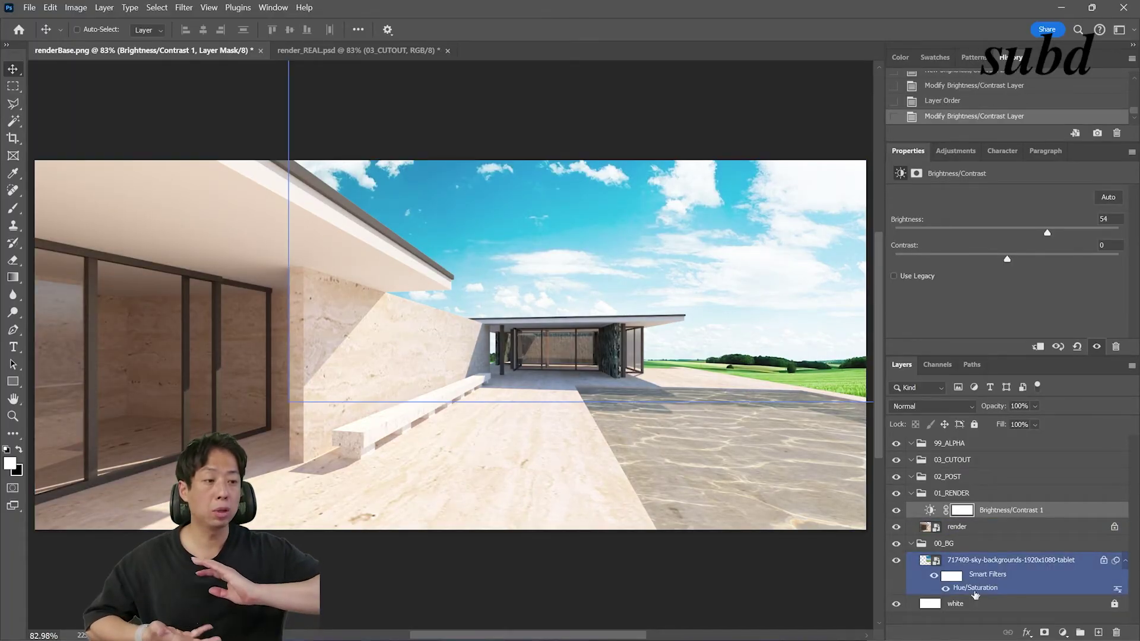
click(1012, 510)
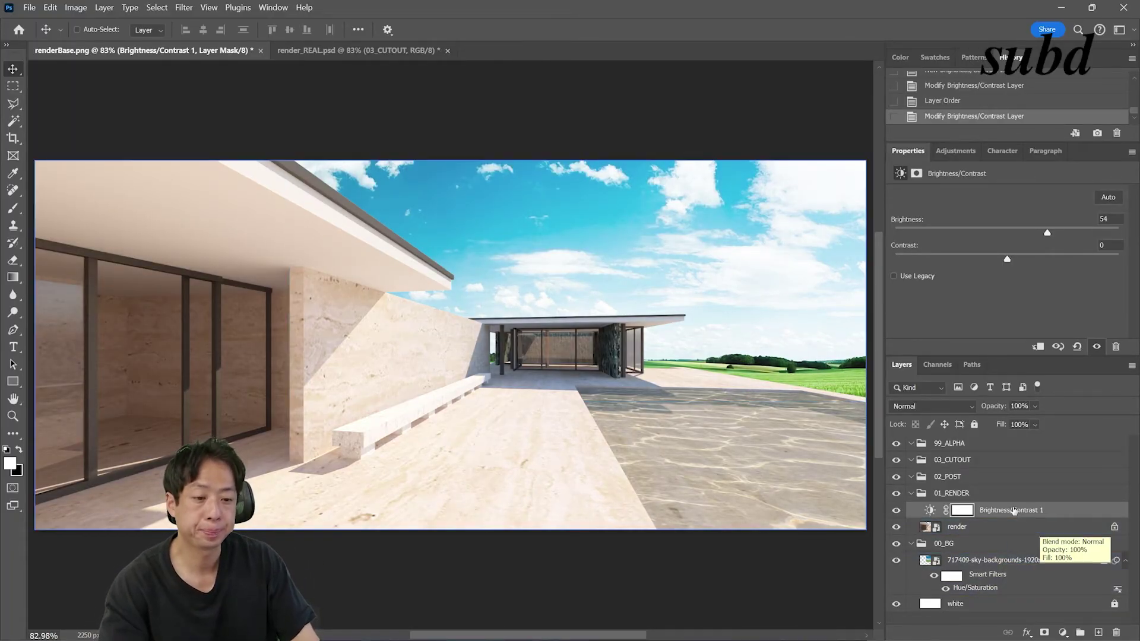
right_click(1015, 511)
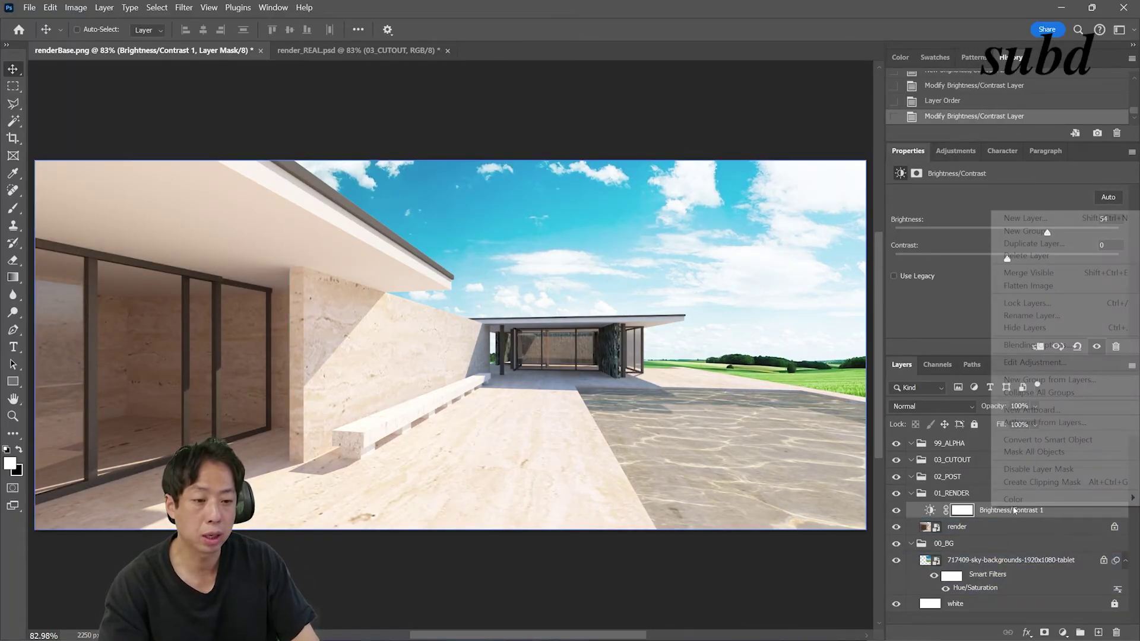
click(1037, 484)
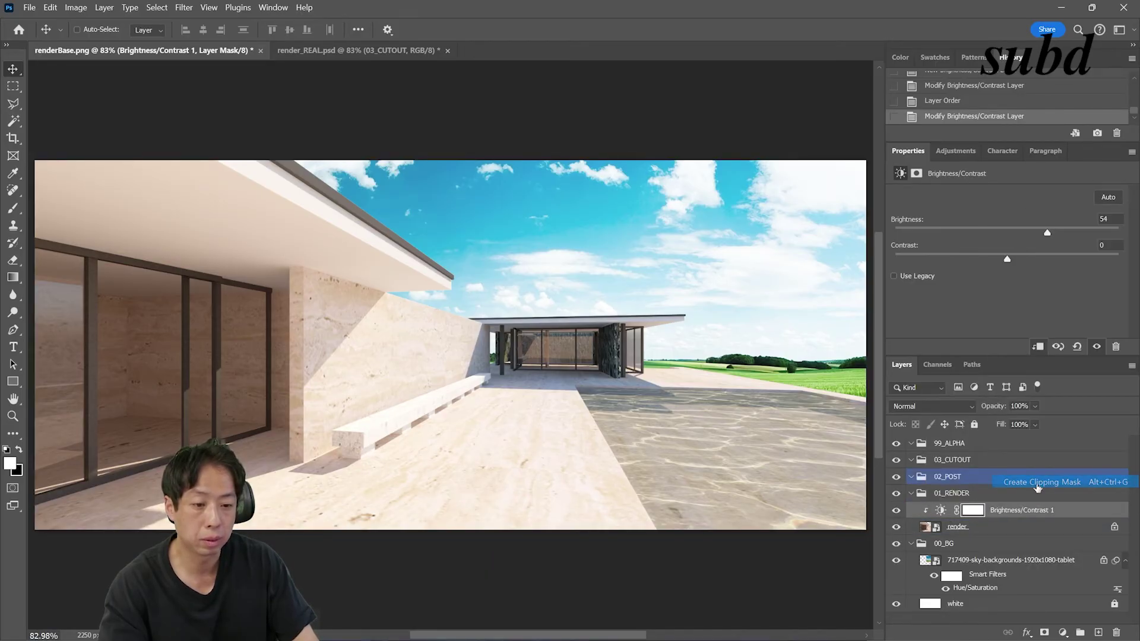
click(941, 512)
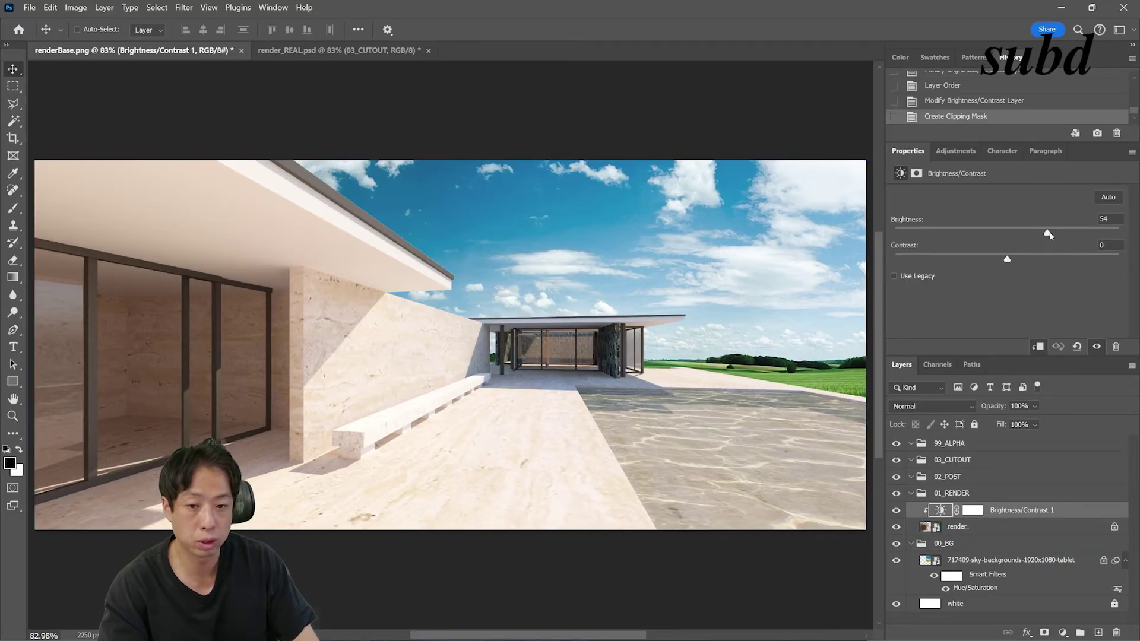
mouse_move(1048, 233)
mouse_down()
mouse_move(1087, 233)
mouse_move(1032, 238)
mouse_move(1049, 237)
mouse_up()
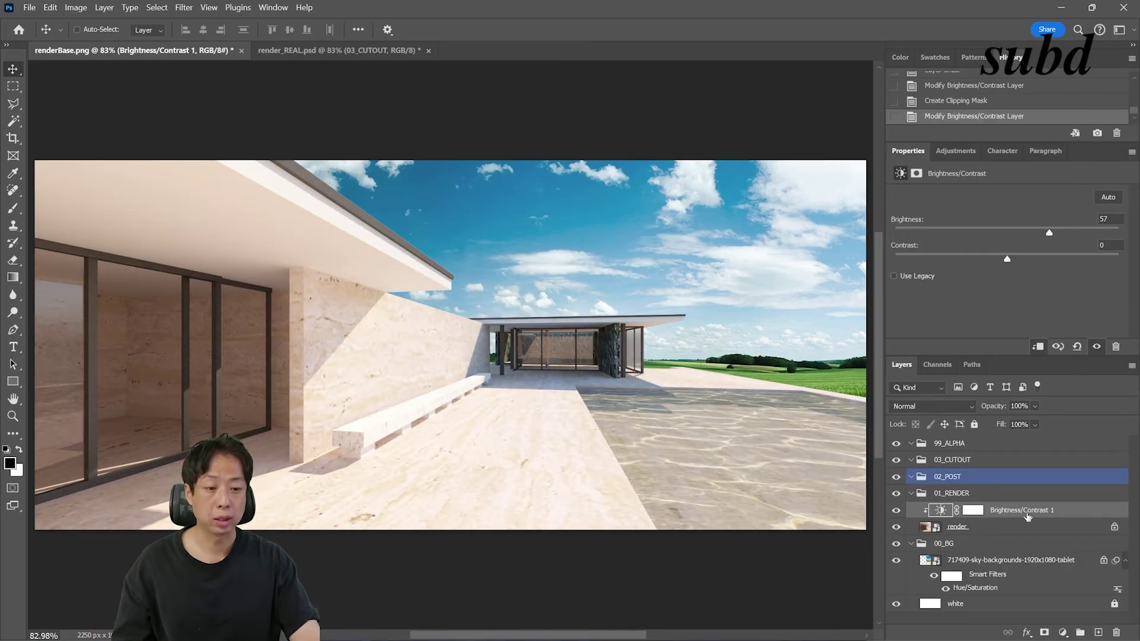
Step: Move the Brightness/Contrast adjustment layer into 00_BG above the sky image and clip it to the sky
drag(1022, 512, 926, 547)
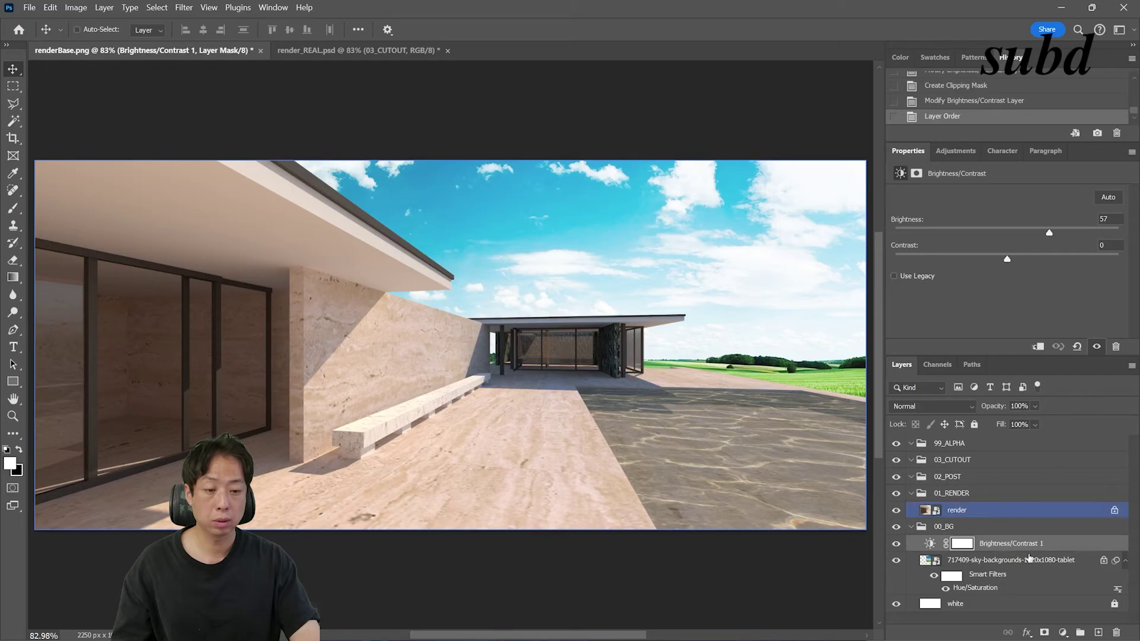
right_click(1002, 547)
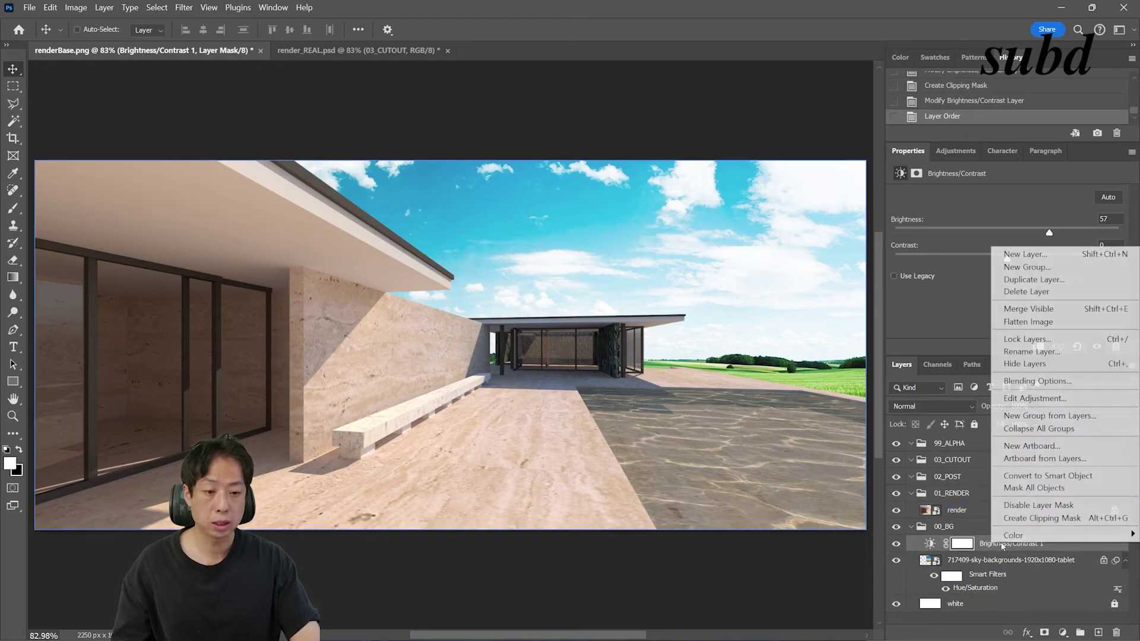
click(1030, 520)
Step: Set the clipped adjustment's Brightness to 15, and try the layer at 50% opacity before restoring 100%
drag(1049, 232, 1018, 232)
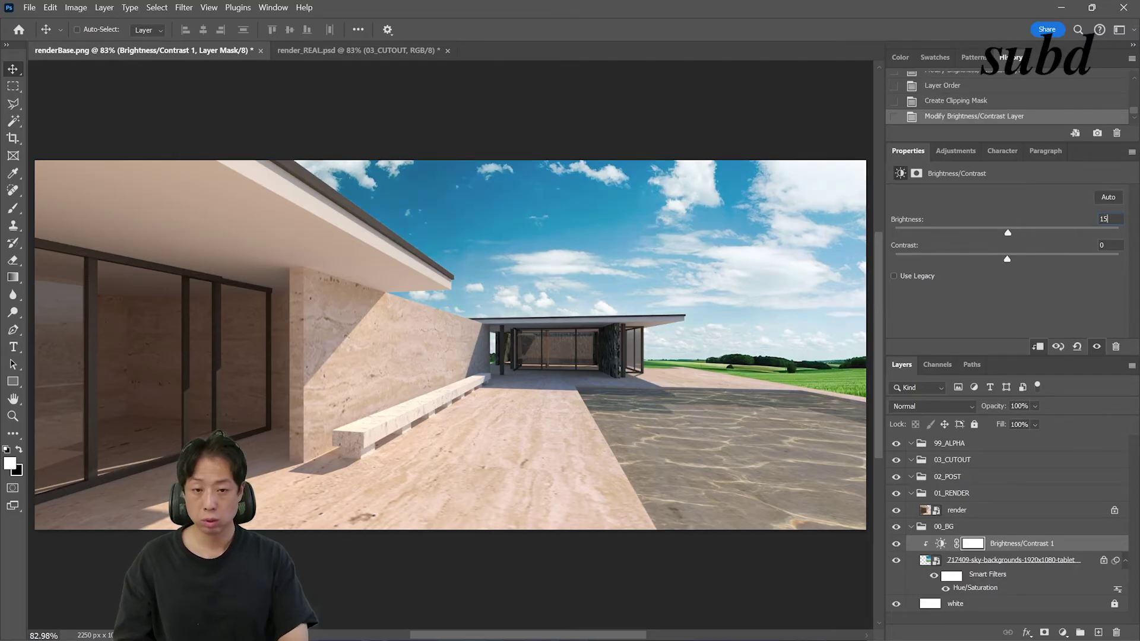
text(50)
key(Return)
click(1035, 407)
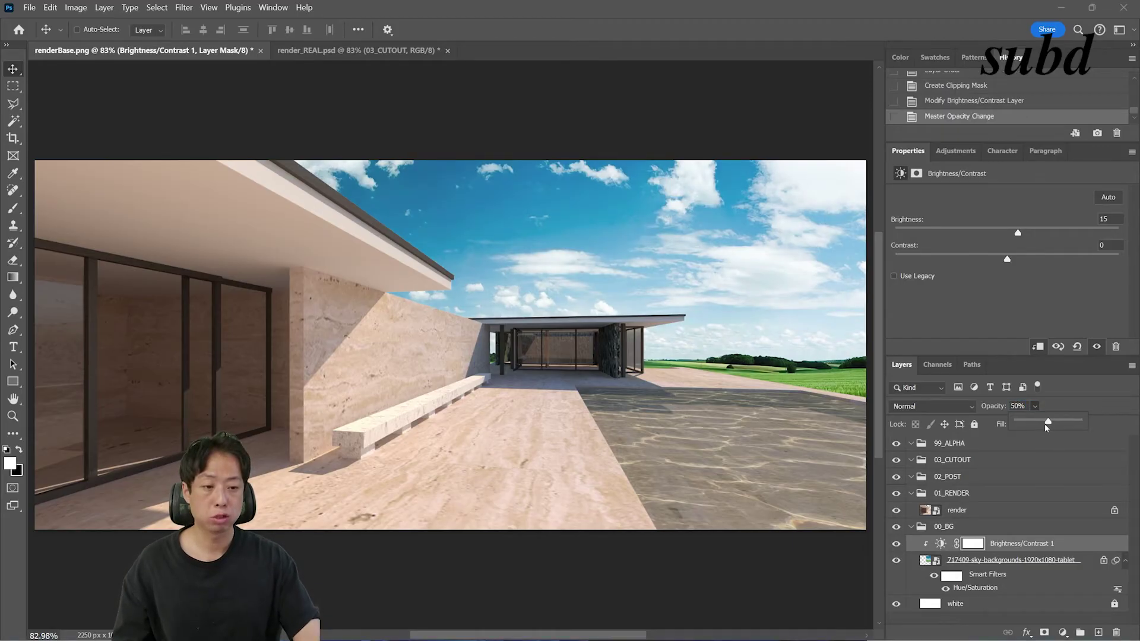
key(Escape)
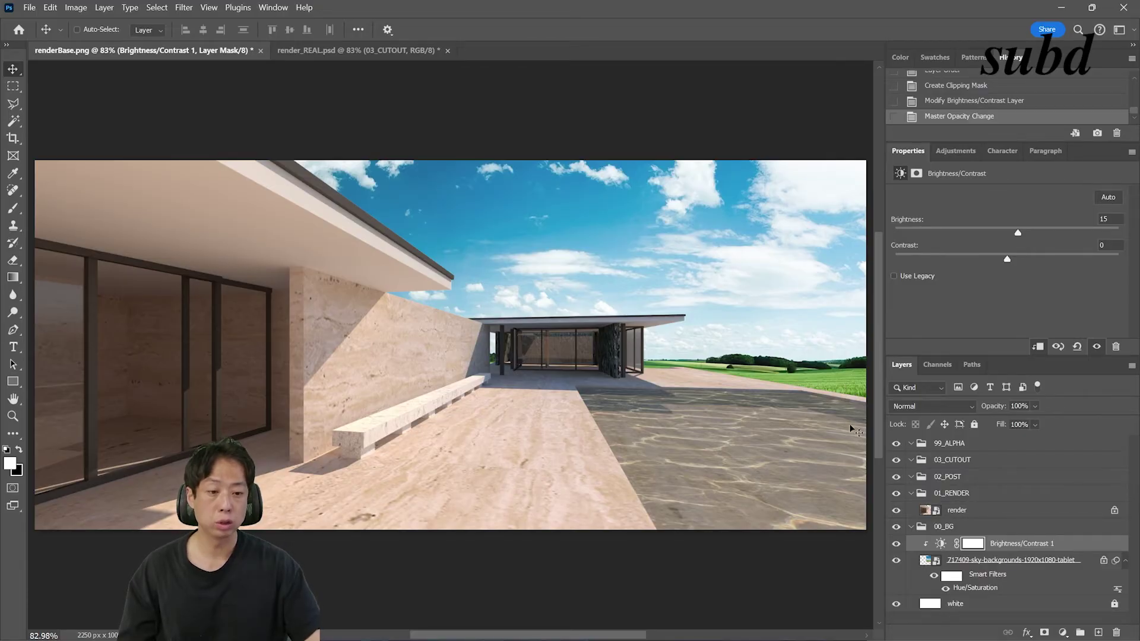
click(988, 561)
click(1008, 545)
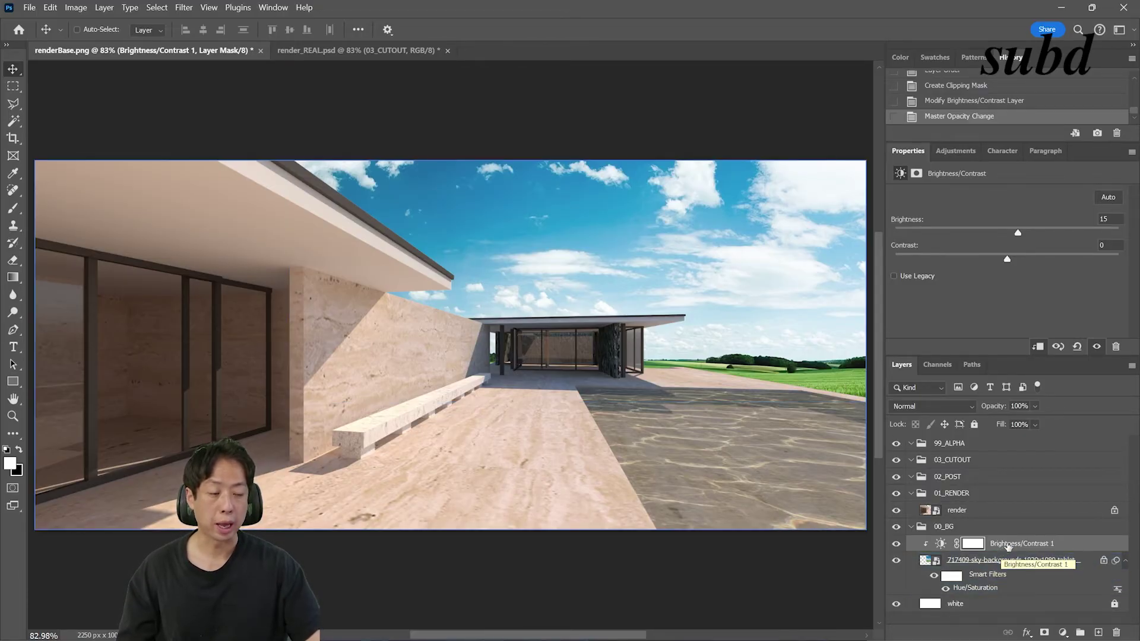
click(1008, 561)
click(1009, 545)
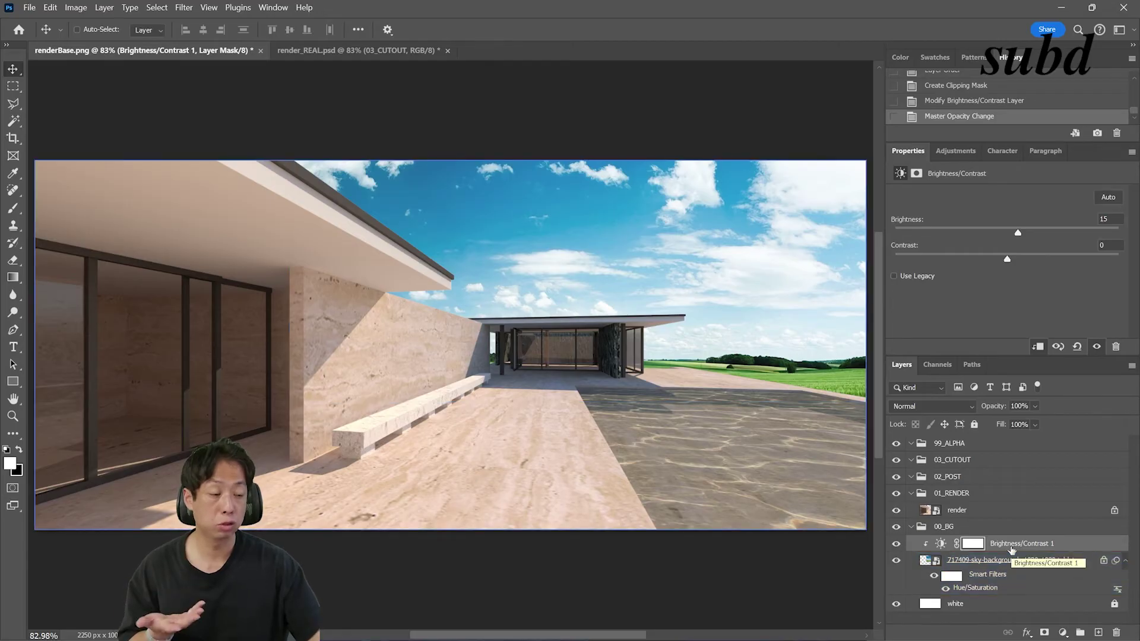
click(1017, 561)
click(1063, 604)
click(1033, 544)
Step: Add a Hue/Saturation adjustment layer directly above the sky image, beneath the Brightness/Contrast layer
click(1027, 560)
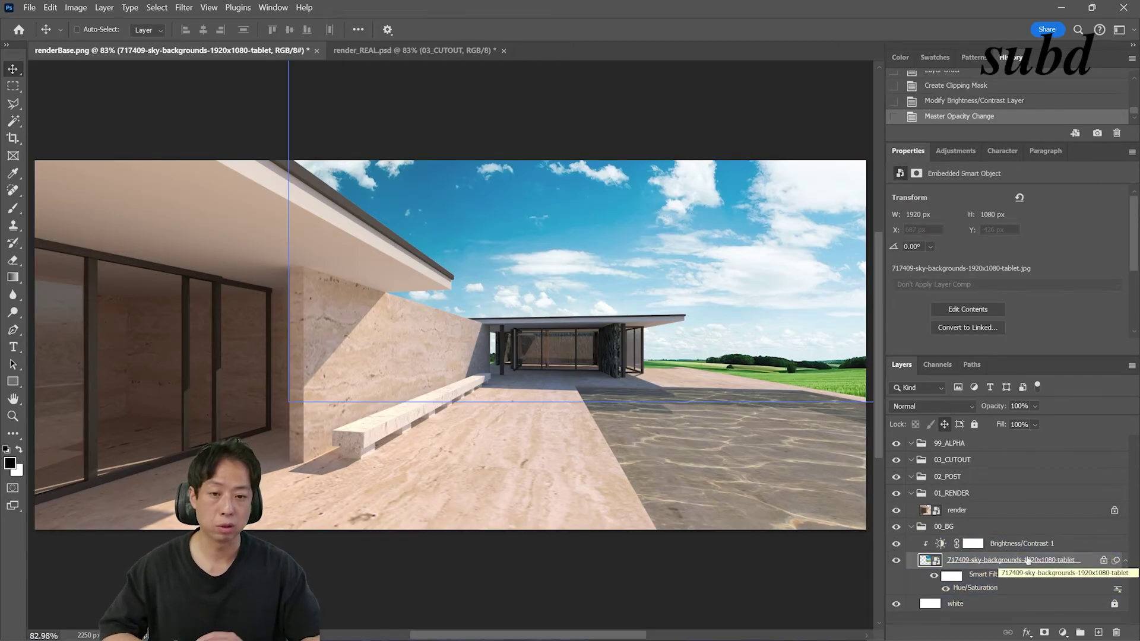
click(1063, 633)
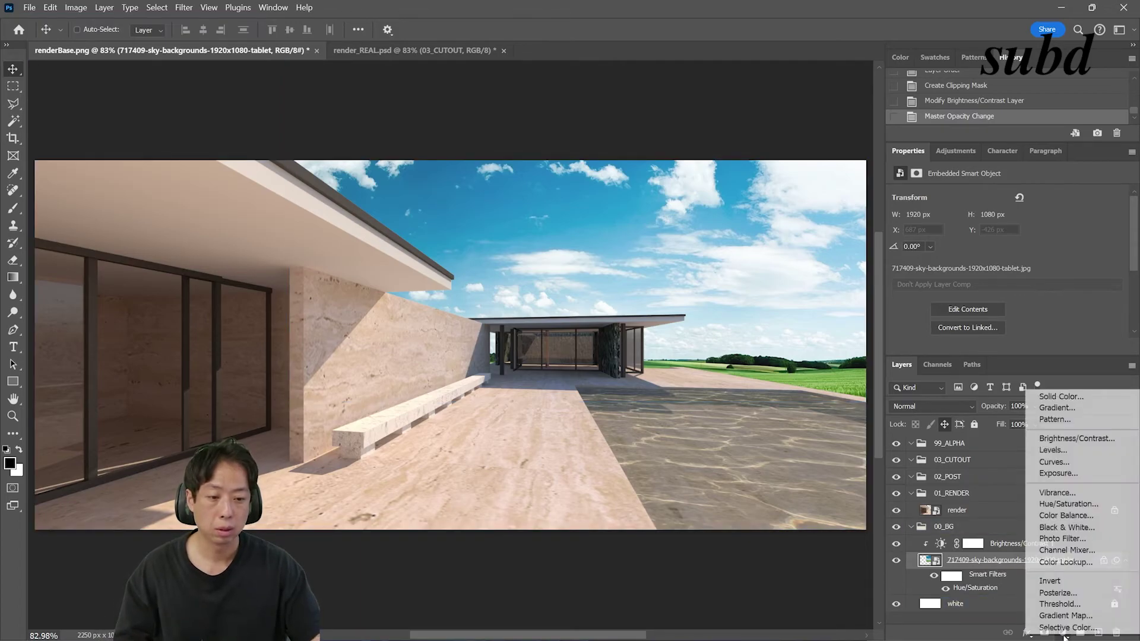
click(1093, 505)
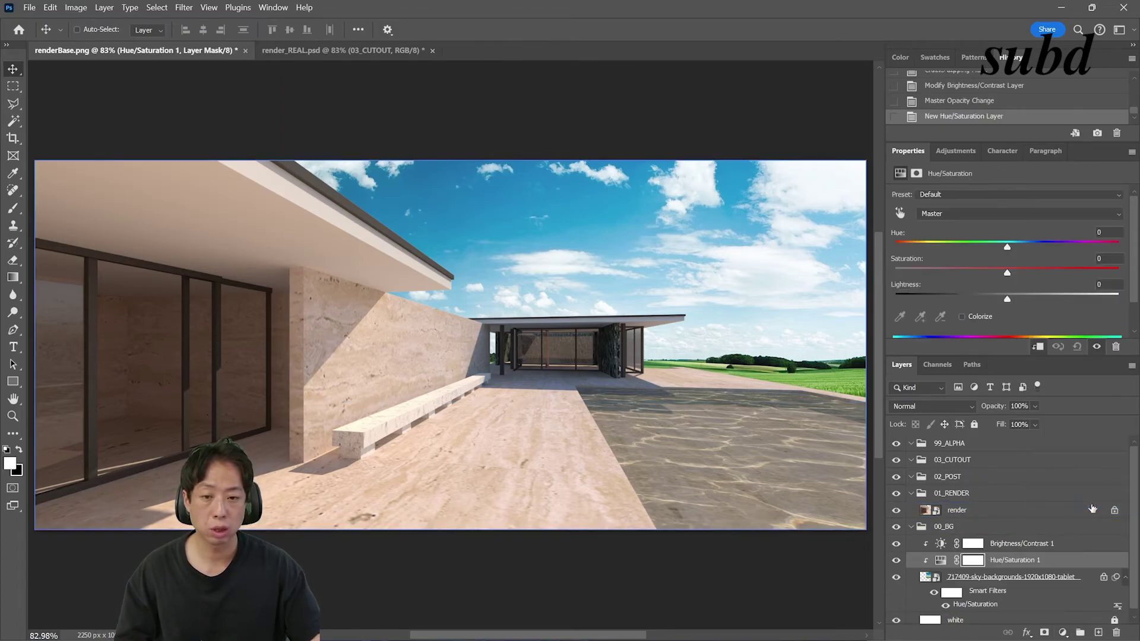
Step: Restrict the Hue/Saturation adjustment to Greens, add the field's green to its range by sampling, and set Saturation to -10
click(946, 213)
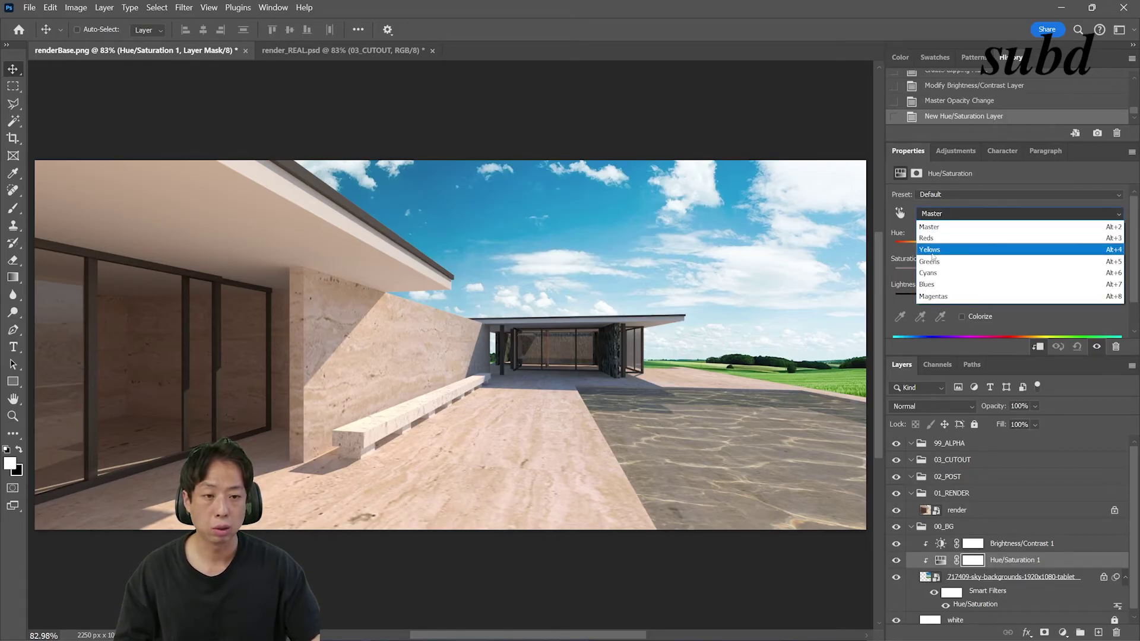
click(932, 262)
click(919, 316)
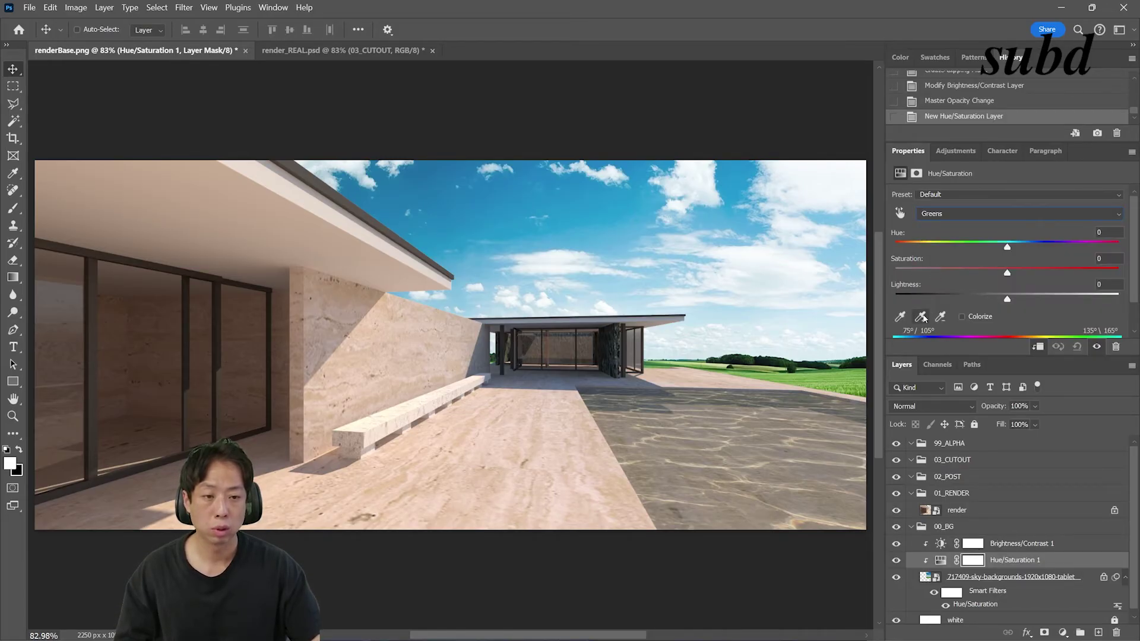
click(836, 378)
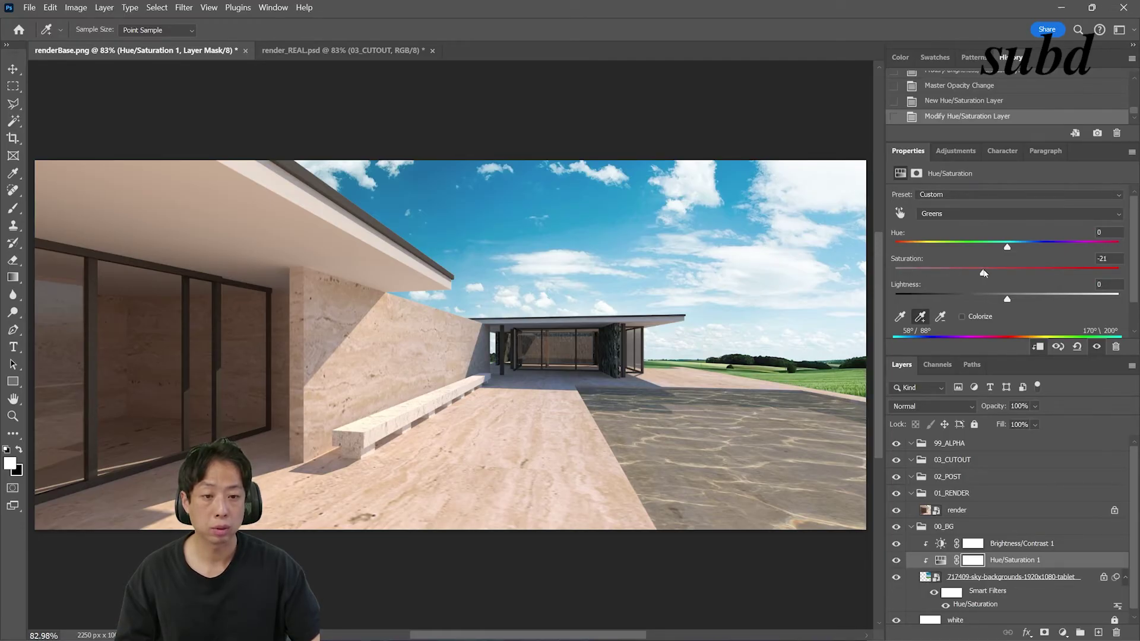
click(944, 214)
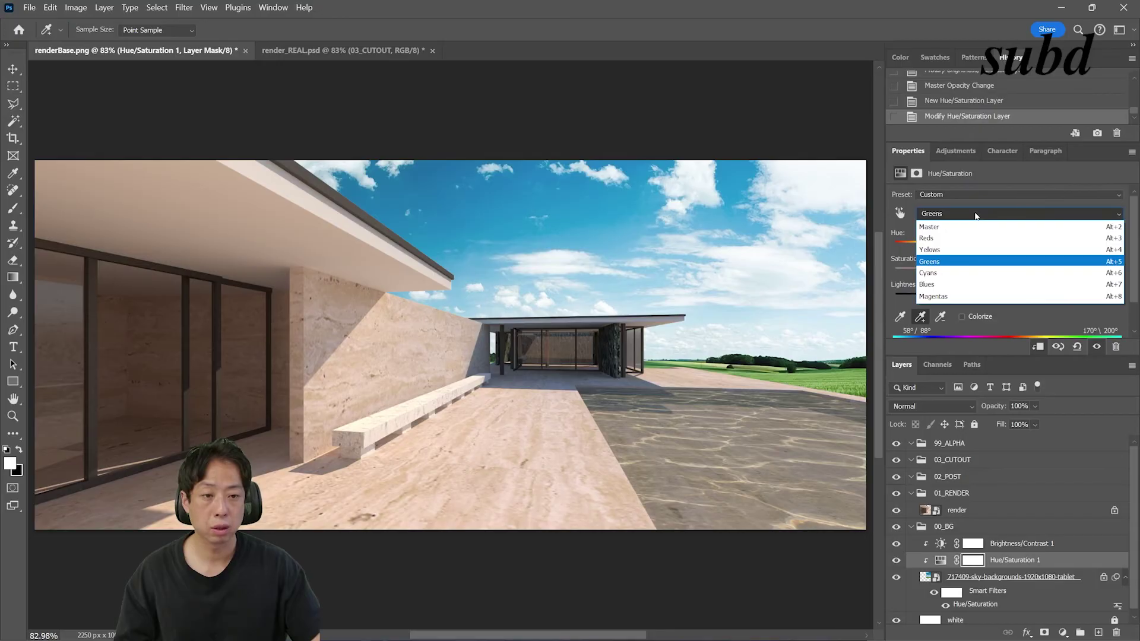
click(945, 215)
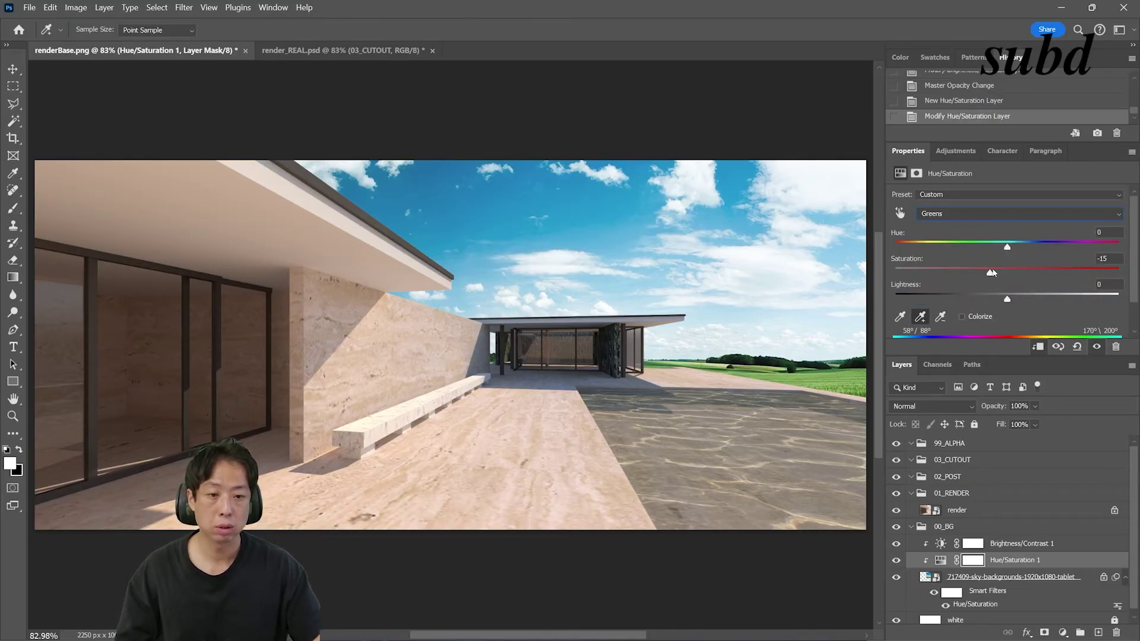
drag(1034, 272, 995, 272)
Step: Compare the background with the Hue/Saturation adjustment layer hidden and shown, and delete that layer
click(896, 561)
click(896, 561)
click(897, 561)
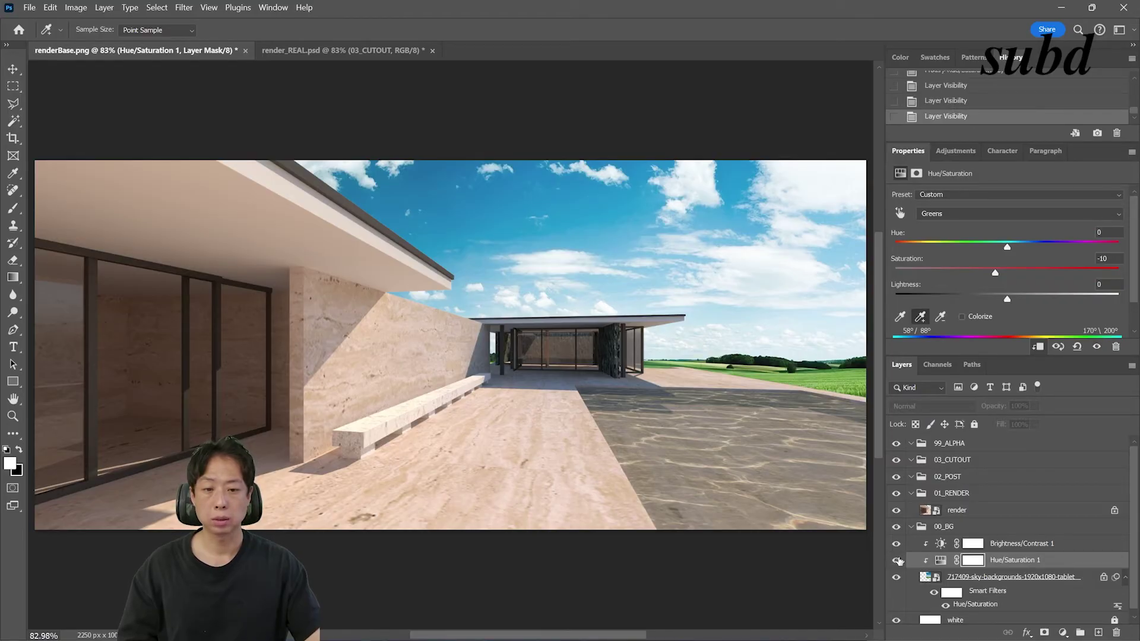
click(898, 561)
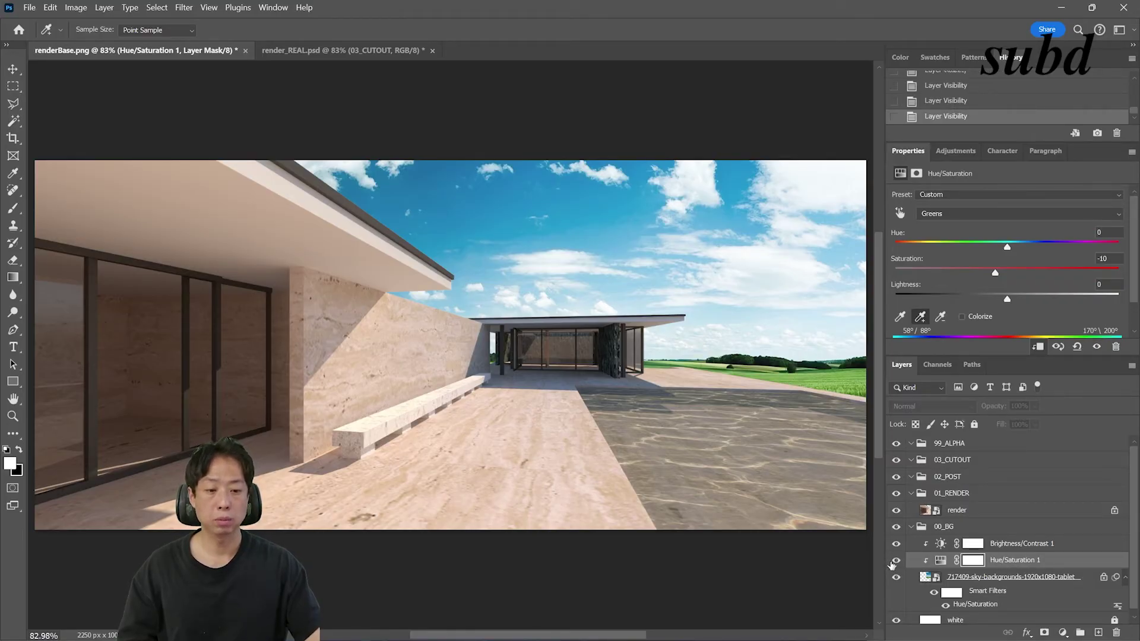
drag(1022, 568, 1116, 633)
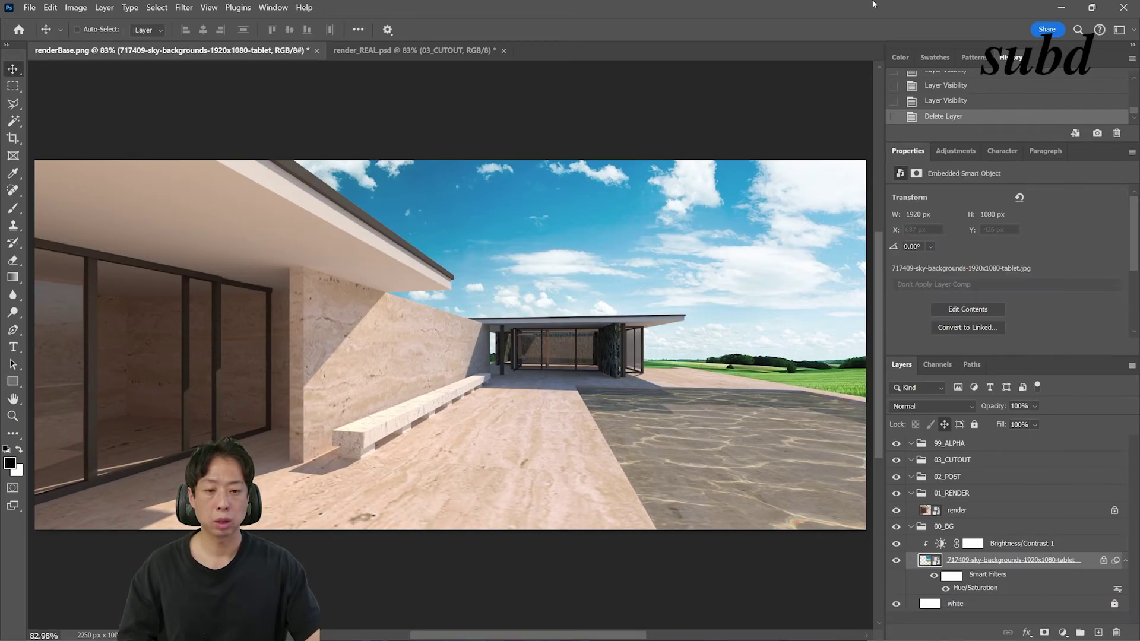
Step: Collapse the 00_BG and 02_POST groups, leaving 01_RENDER expanded
click(910, 528)
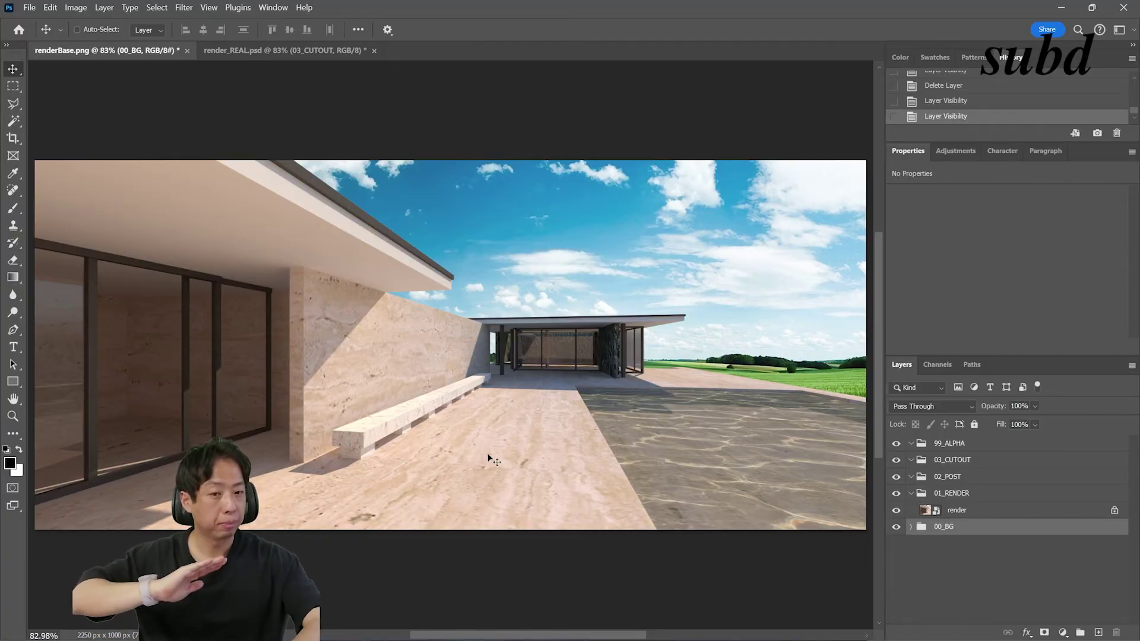
click(910, 494)
click(911, 476)
click(911, 494)
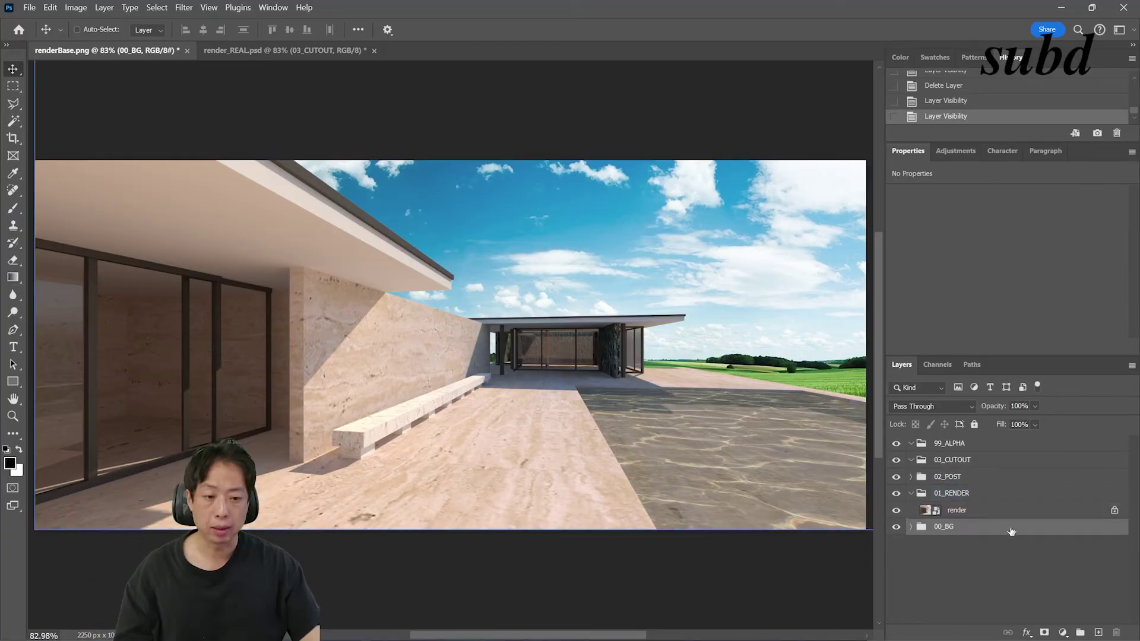
Step: Try a Brightness/Contrast adjustment clipped to the render layer with Contrast at -8, and delete it
click(978, 511)
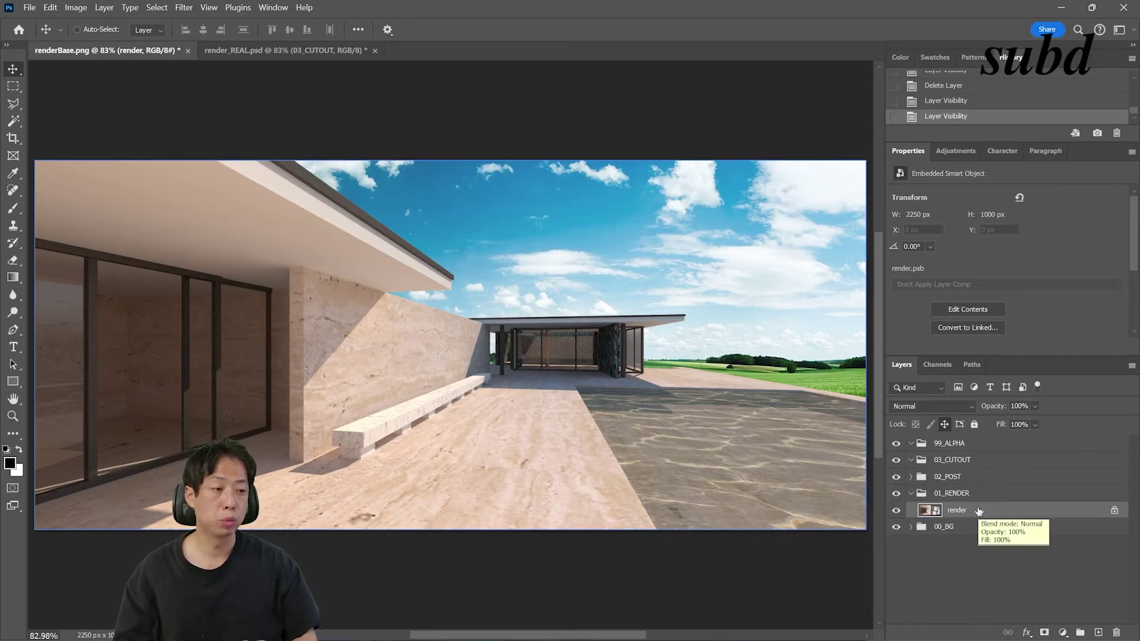
click(1063, 633)
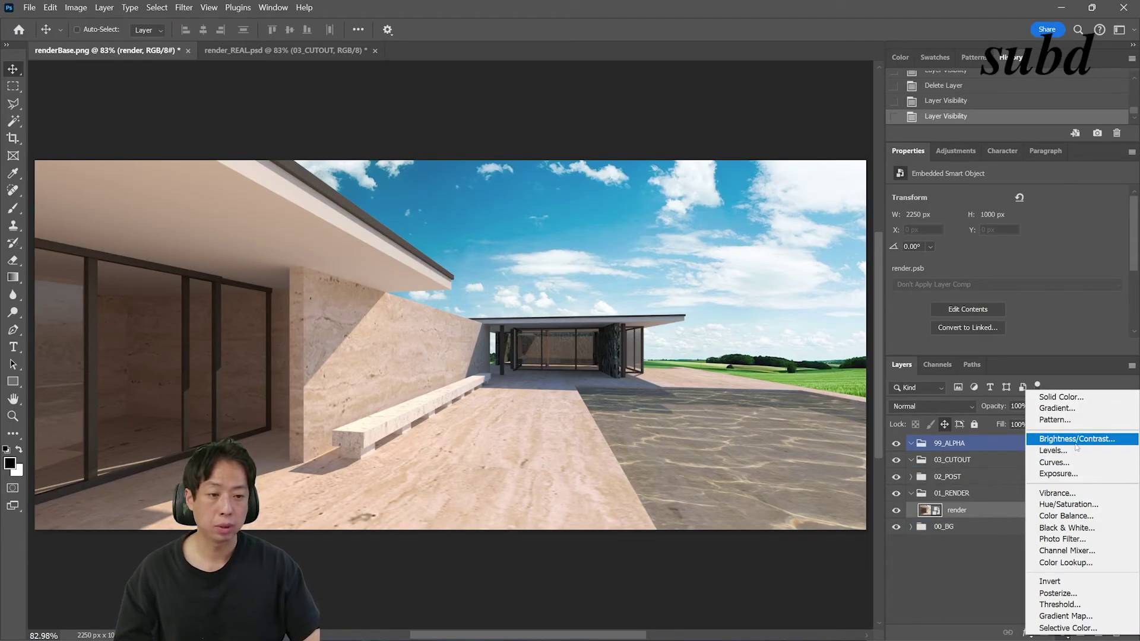
click(1076, 439)
right_click(1023, 512)
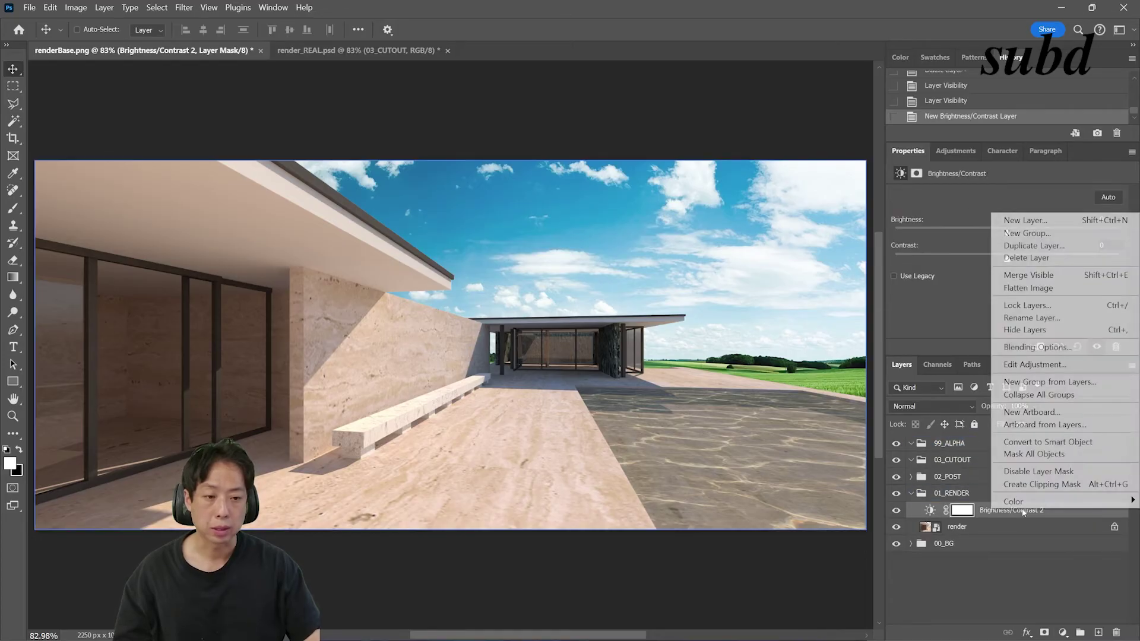
click(1027, 483)
drag(1008, 236, 989, 260)
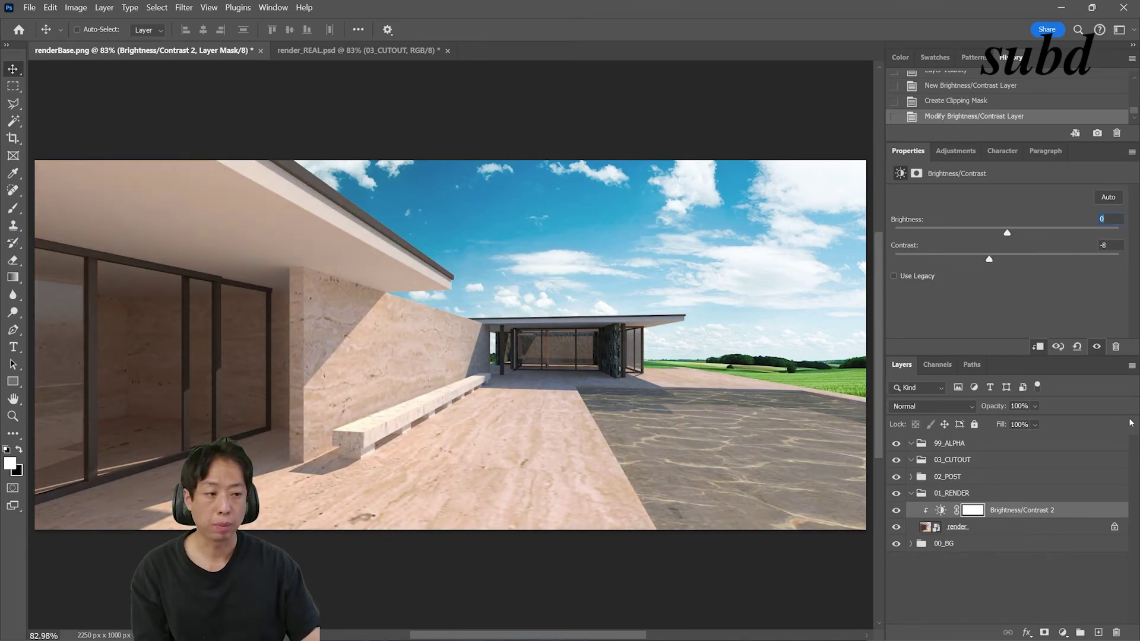
drag(1012, 510, 1116, 632)
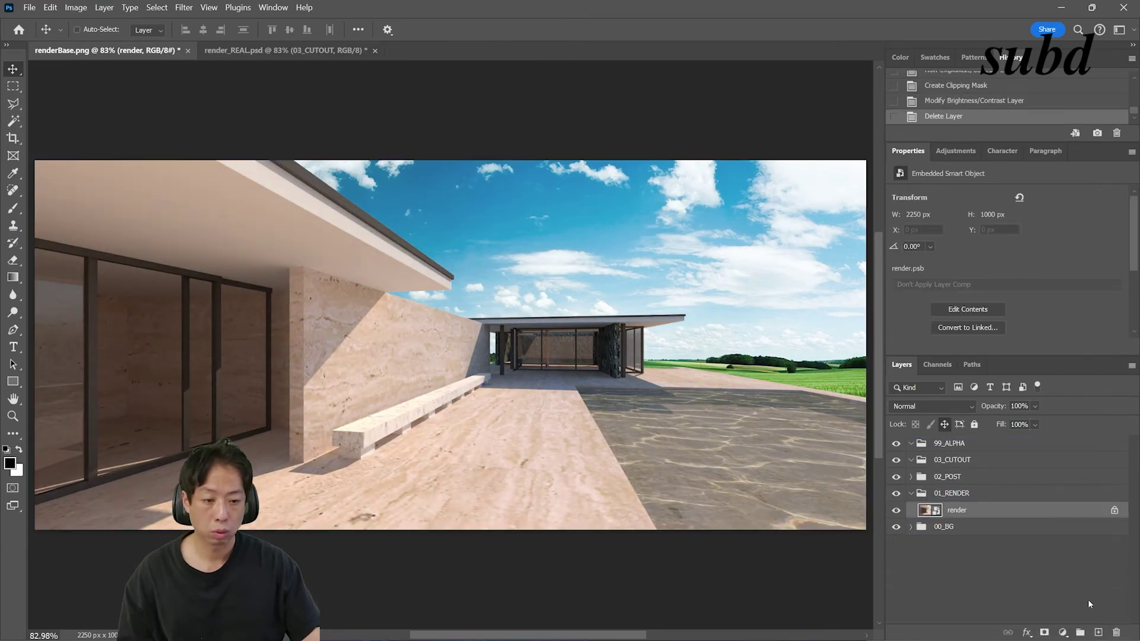
Step: Try a Levels adjustment above the render layer, testing its output and input black and white points, and delete it
click(1063, 633)
click(1053, 447)
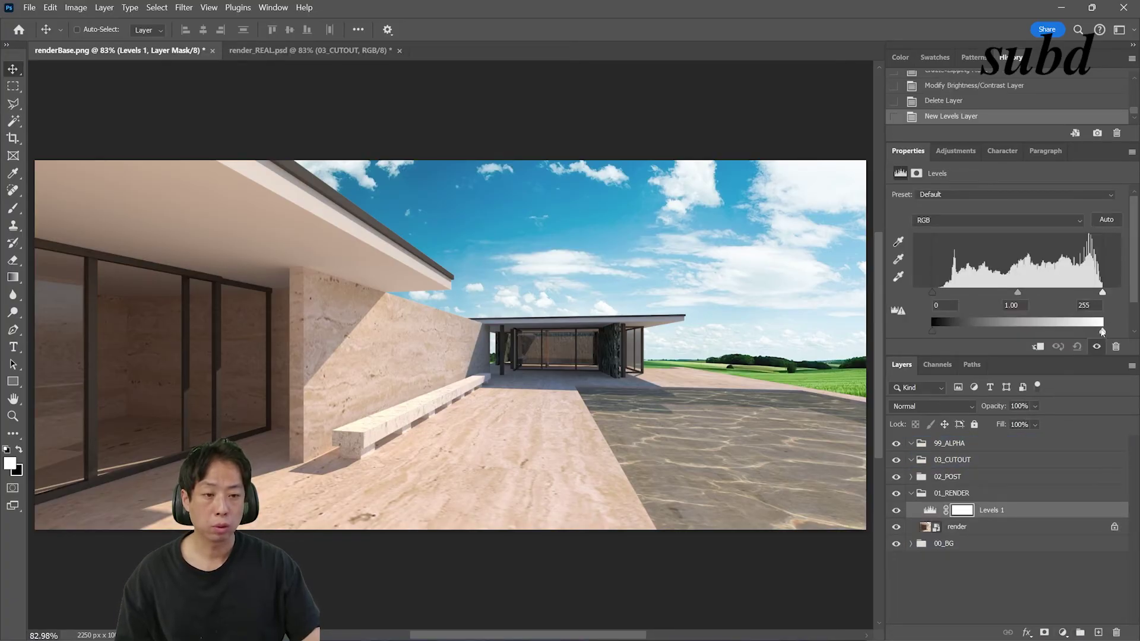
mouse_move(1100, 330)
mouse_down()
mouse_move(1067, 331)
mouse_move(1106, 331)
mouse_up()
drag(934, 331, 894, 334)
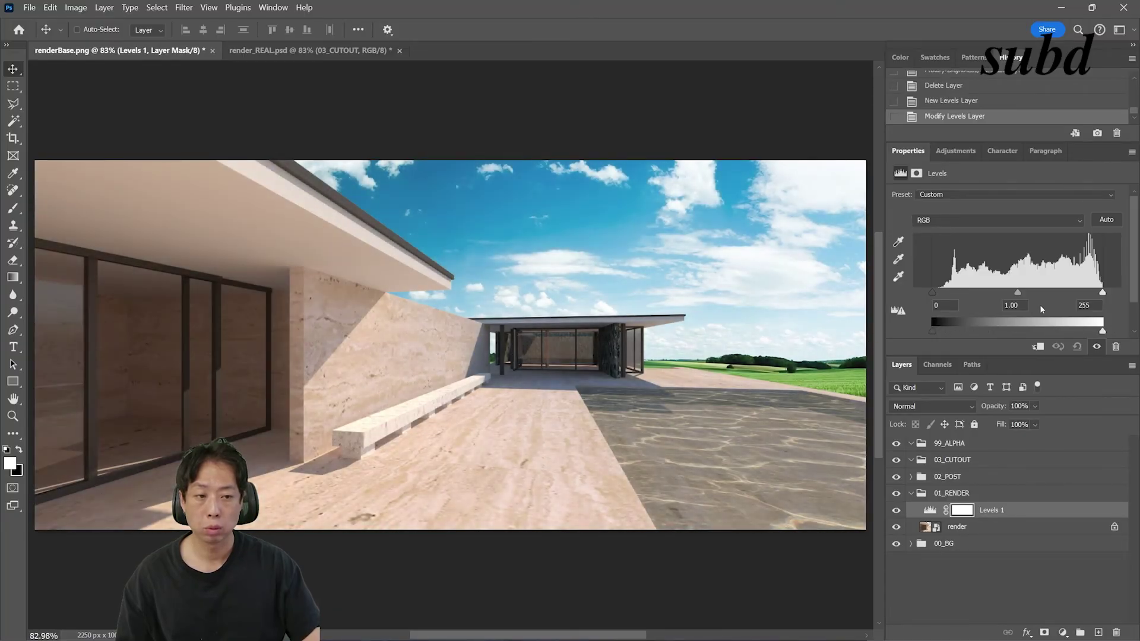
drag(1103, 293, 1013, 295)
mouse_move(934, 290)
mouse_down()
mouse_move(967, 288)
mouse_move(915, 289)
mouse_up()
drag(1003, 510, 1117, 632)
Step: Add a Curves adjustment layer directly above the render layer and clip it to the render
click(1063, 633)
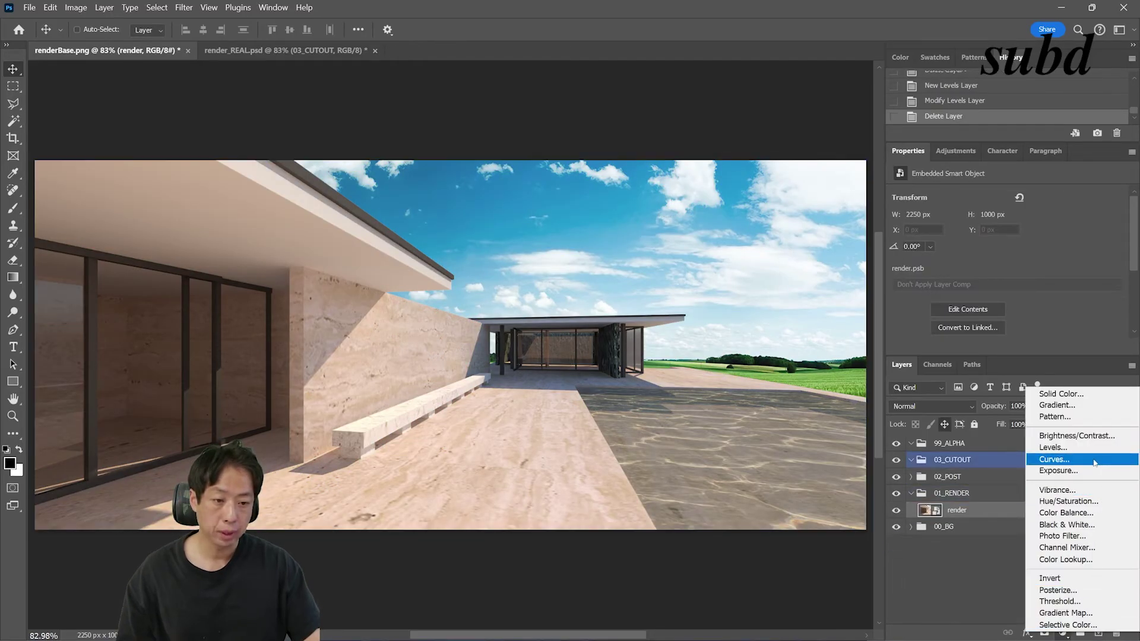
click(1054, 458)
right_click(1025, 511)
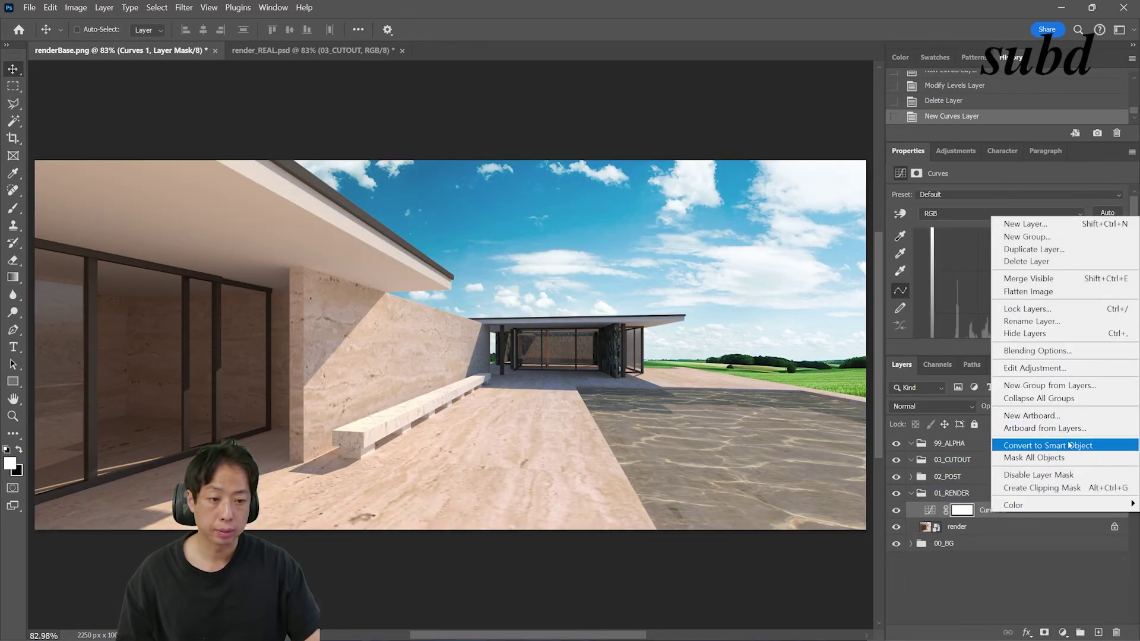
click(1062, 488)
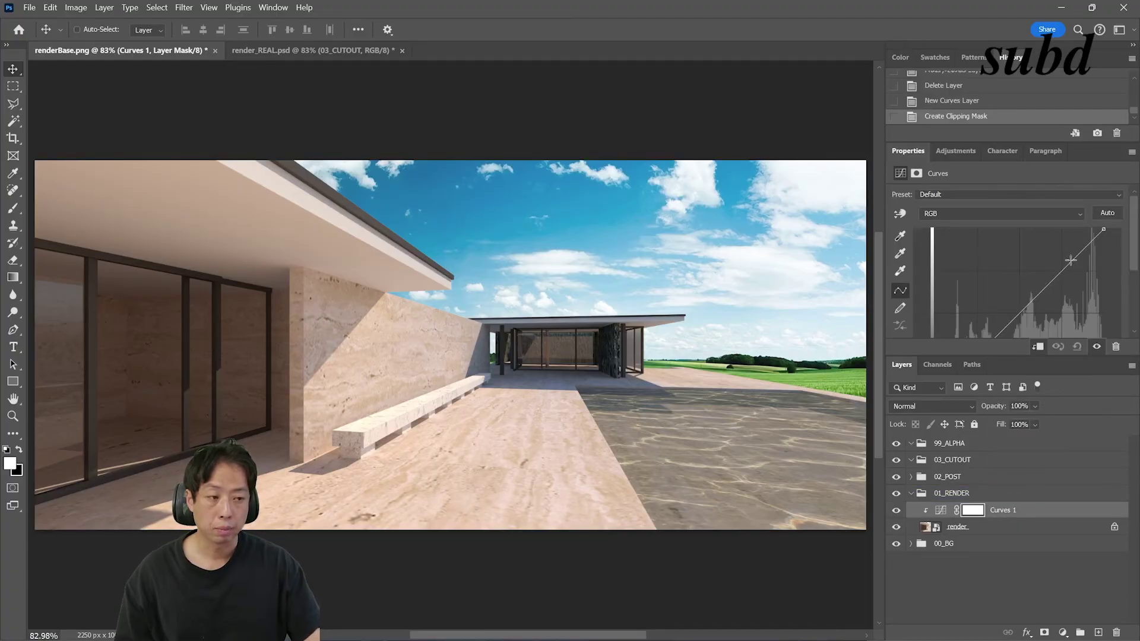
Step: Try an RGB curve with lowered shadows and raised highlights on the render, and delete the Curves layer
drag(1067, 265, 1059, 259)
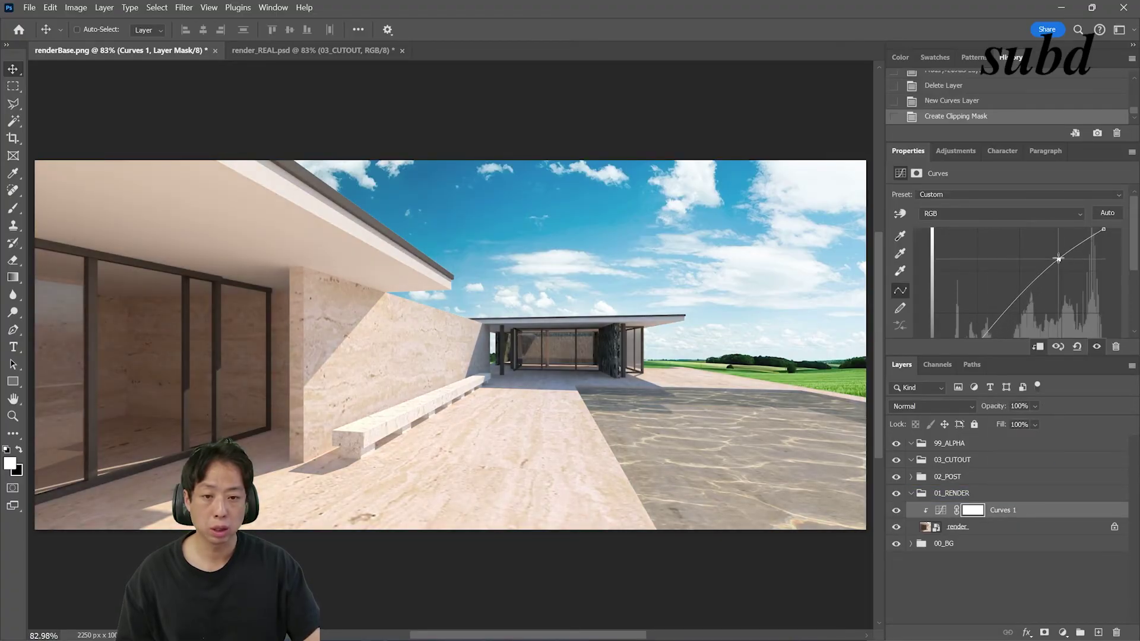
drag(1011, 303, 1018, 314)
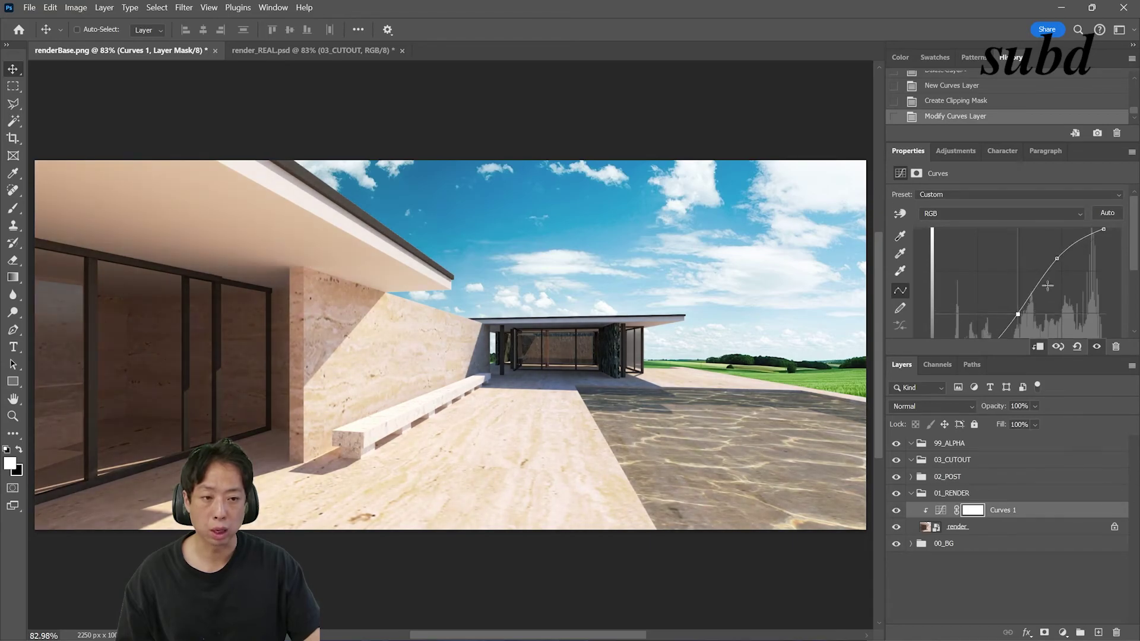
drag(1058, 258, 1060, 255)
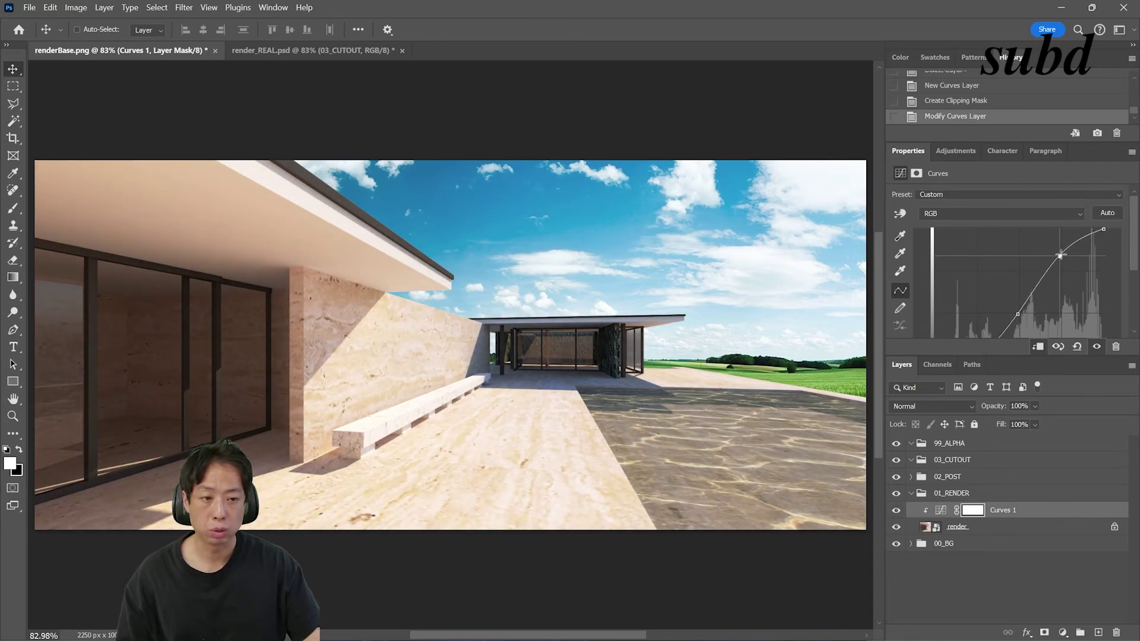
click(1083, 238)
drag(1083, 238, 1073, 232)
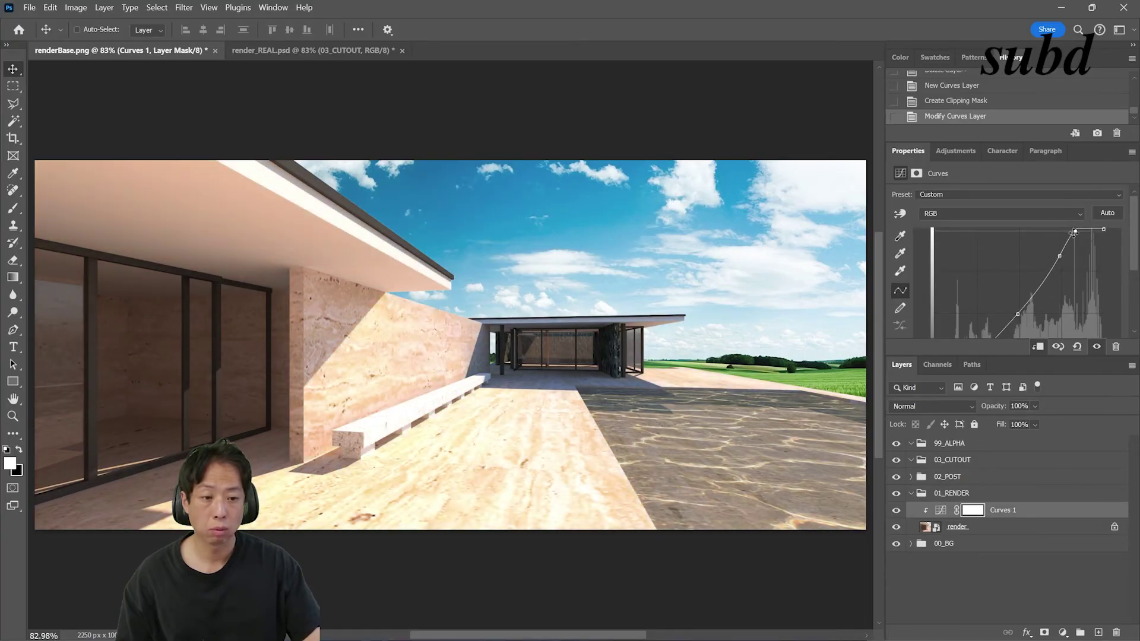
drag(1036, 511, 1109, 634)
Step: Add an Exposure adjustment layer directly above the render layer and clip it to the render
click(1064, 634)
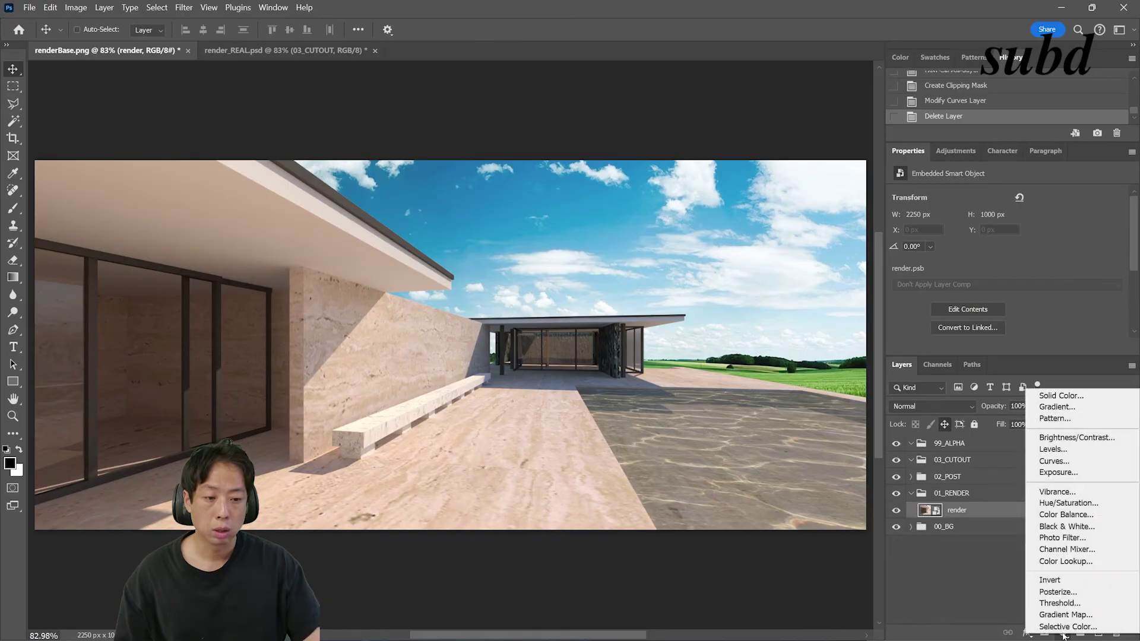
click(1057, 473)
right_click(993, 515)
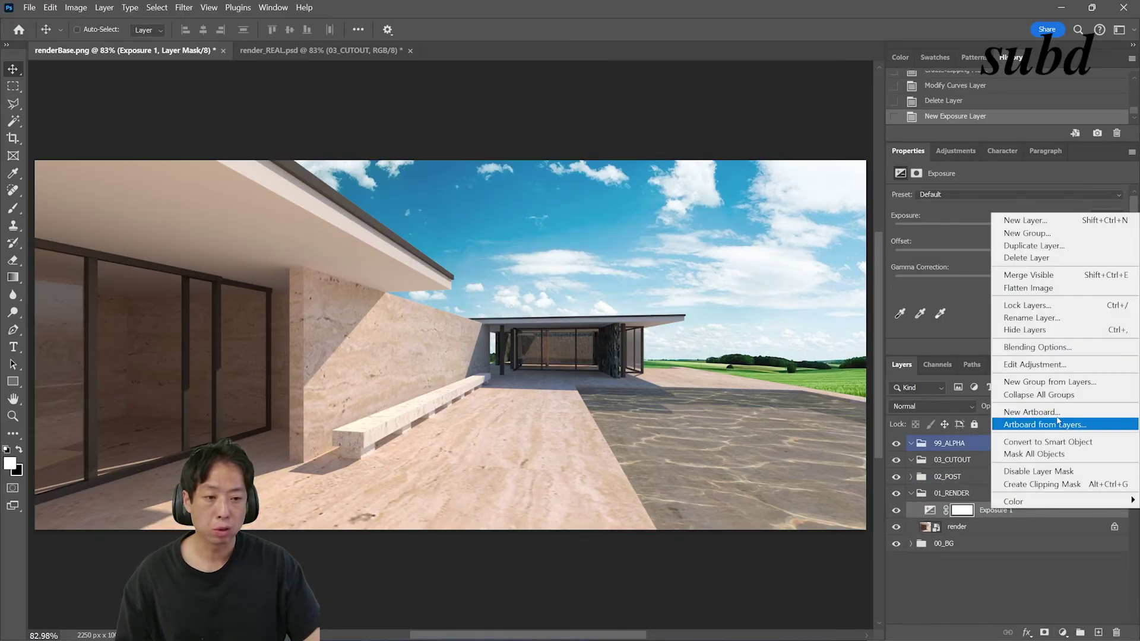
click(1045, 484)
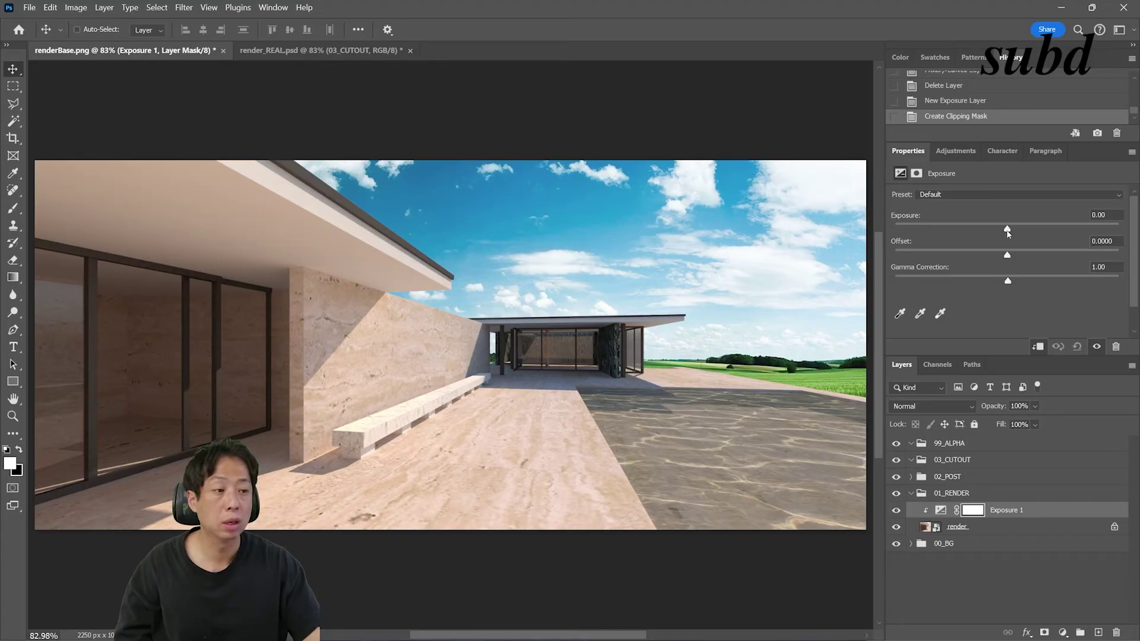
Step: Set Exposure to +0.2 and Gamma Correction to 0.85, and compare the render with the adjustment hidden and shown
drag(1007, 229, 1011, 229)
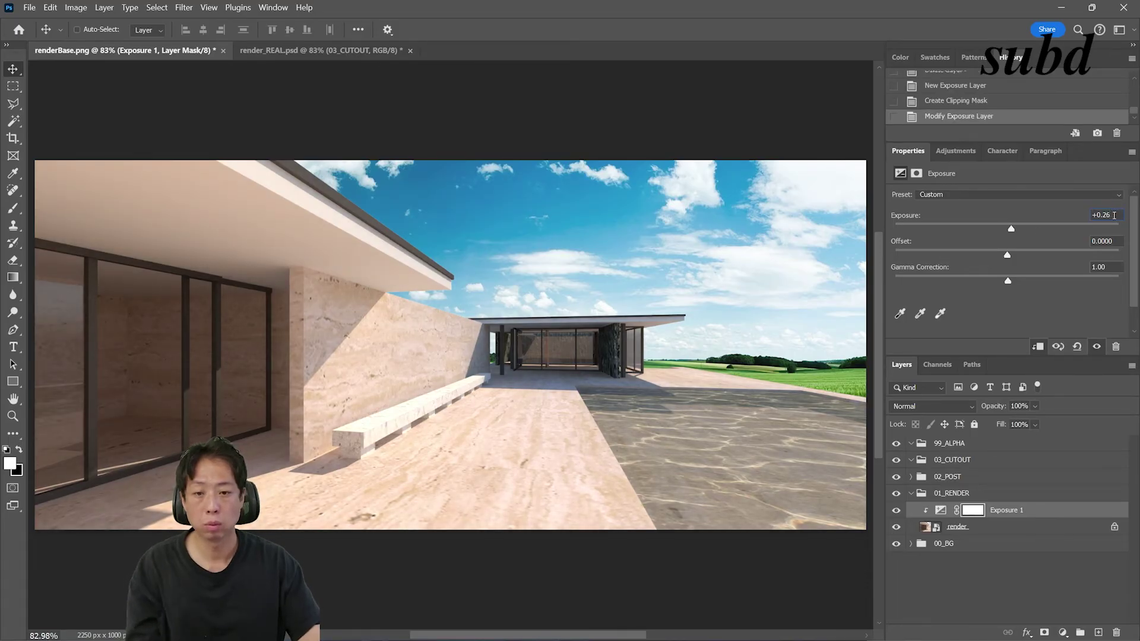
key(Return)
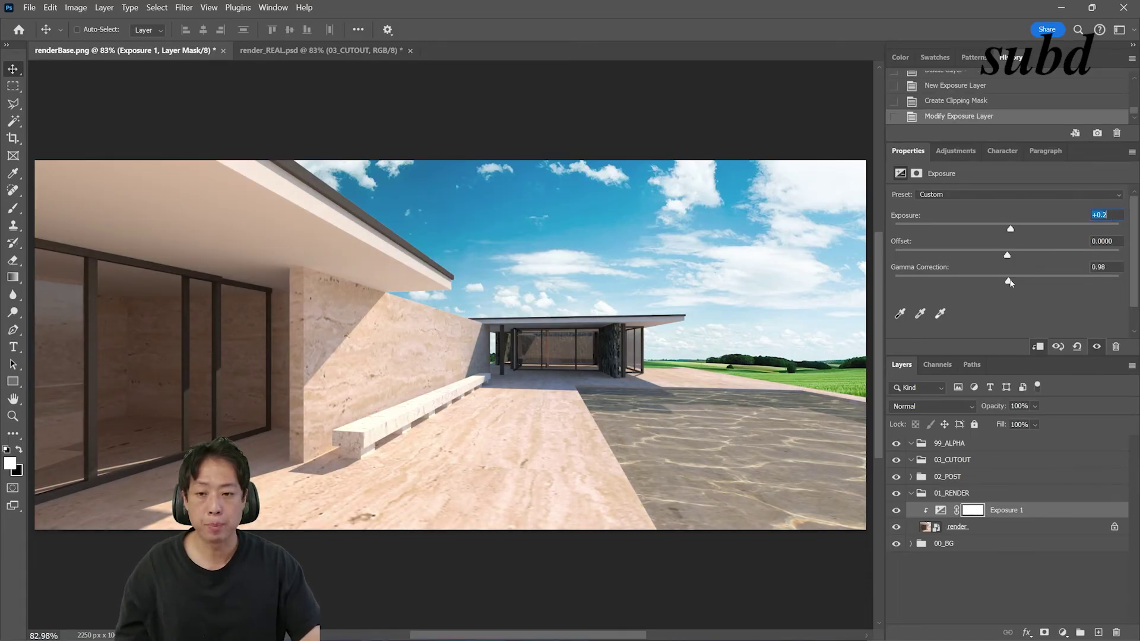
mouse_move(1017, 281)
mouse_down()
mouse_move(1042, 276)
mouse_move(1019, 280)
mouse_up()
click(896, 510)
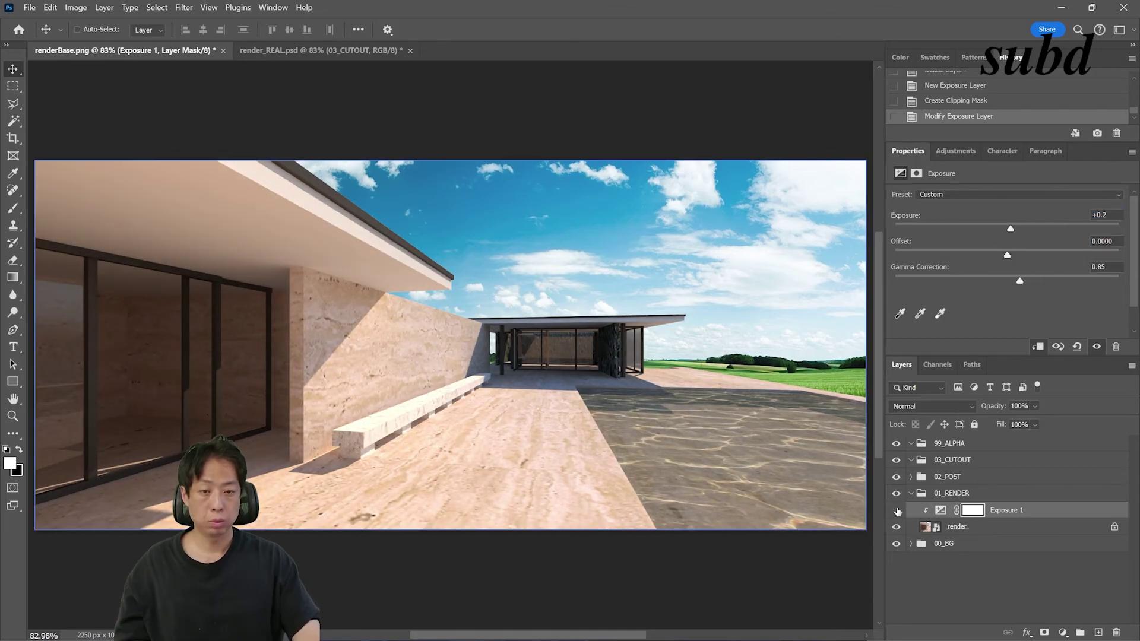
click(897, 511)
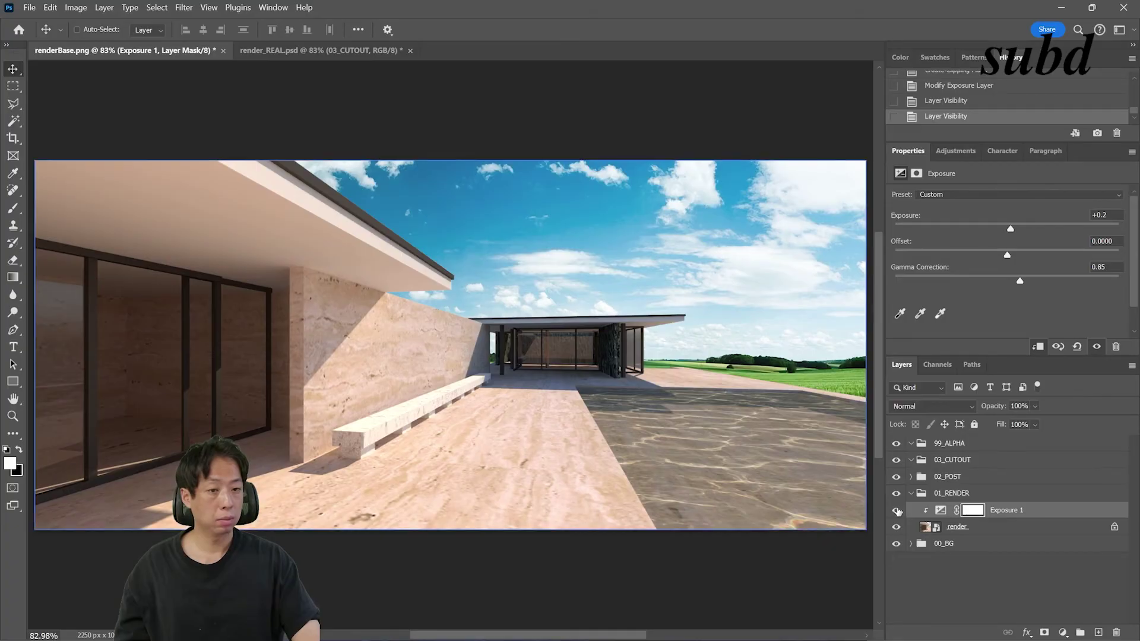
Step: Set the Exposure layer's Gamma Correction to 0.95 and compare the render with the adjustment hidden and shown
key(BackSpace)
key(BackSpace)
text(9)
key(Return)
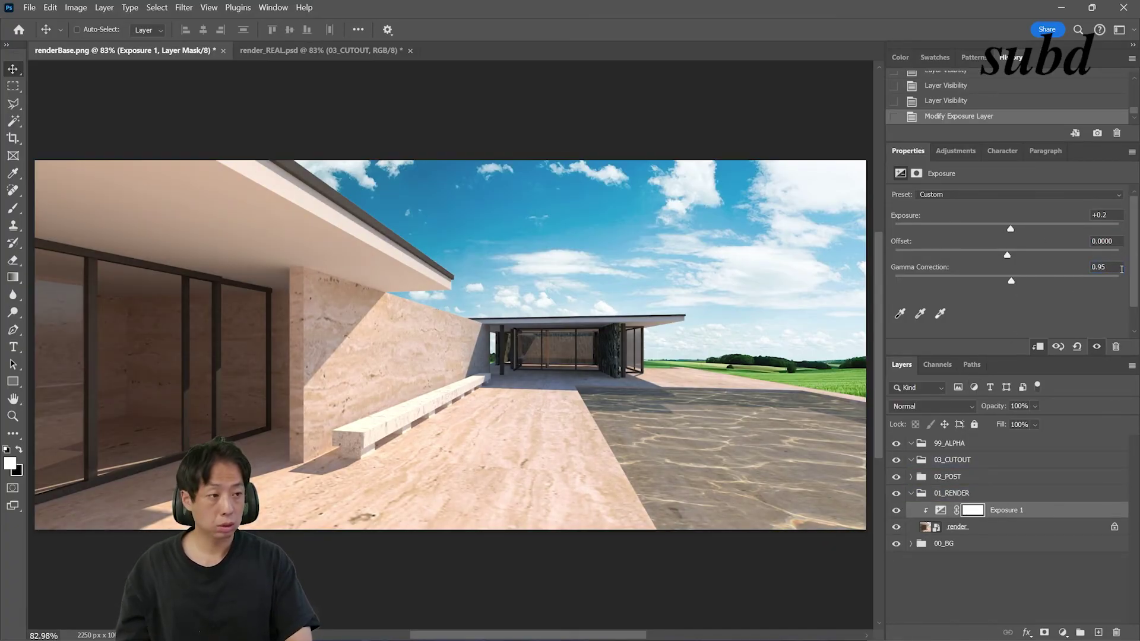
click(896, 511)
click(896, 511)
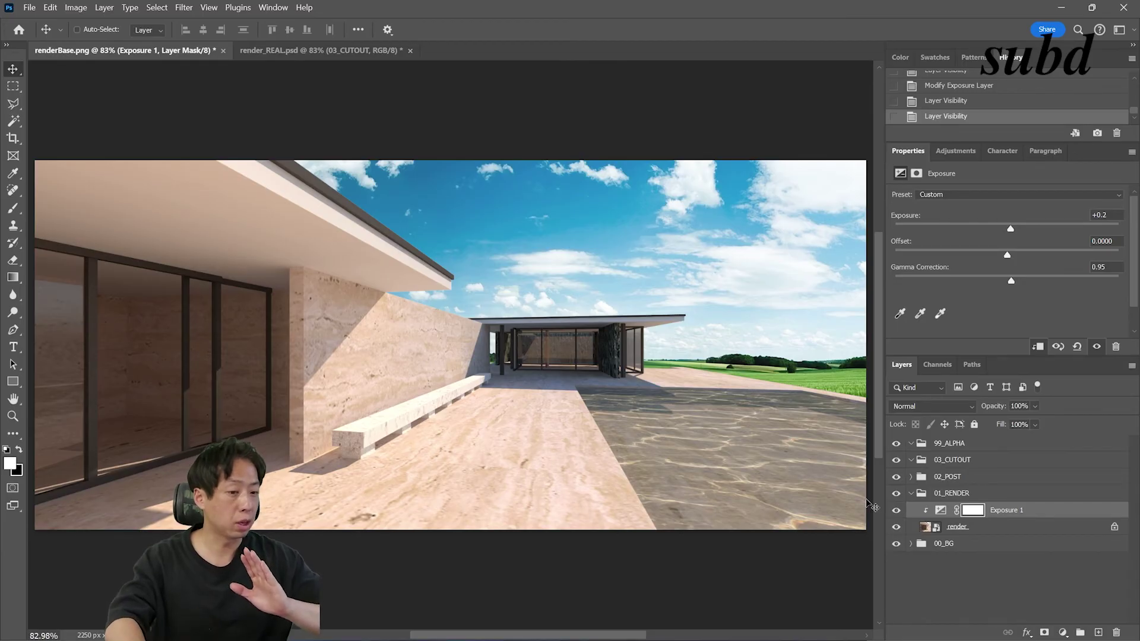
Step: Collapse the 01_RENDER group and select the 02_POST group
click(917, 499)
click(912, 494)
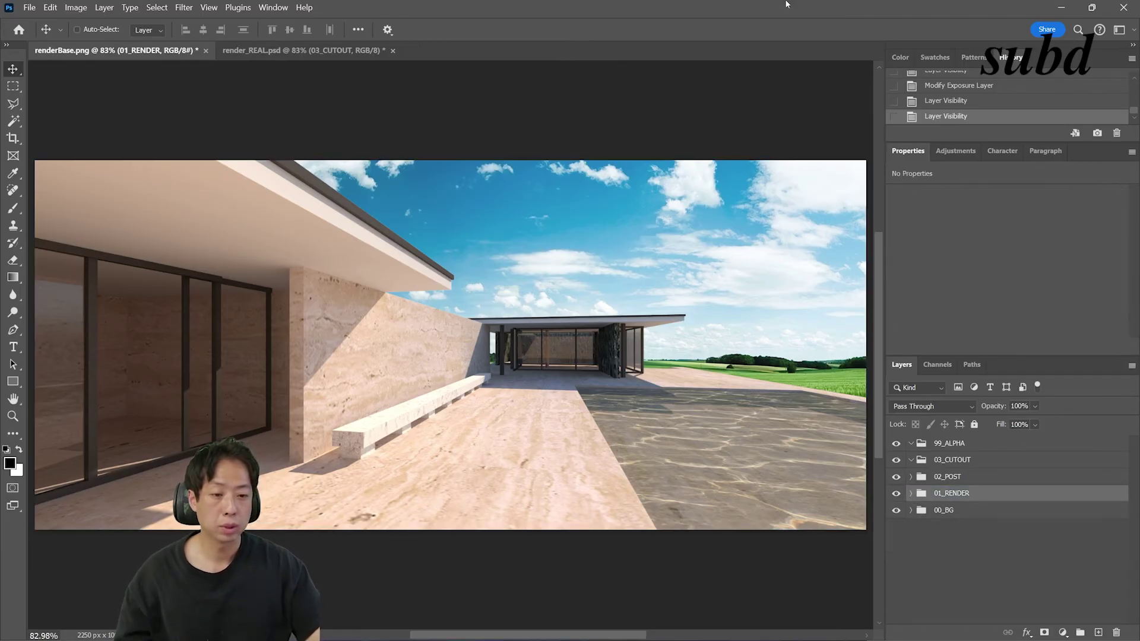
click(969, 479)
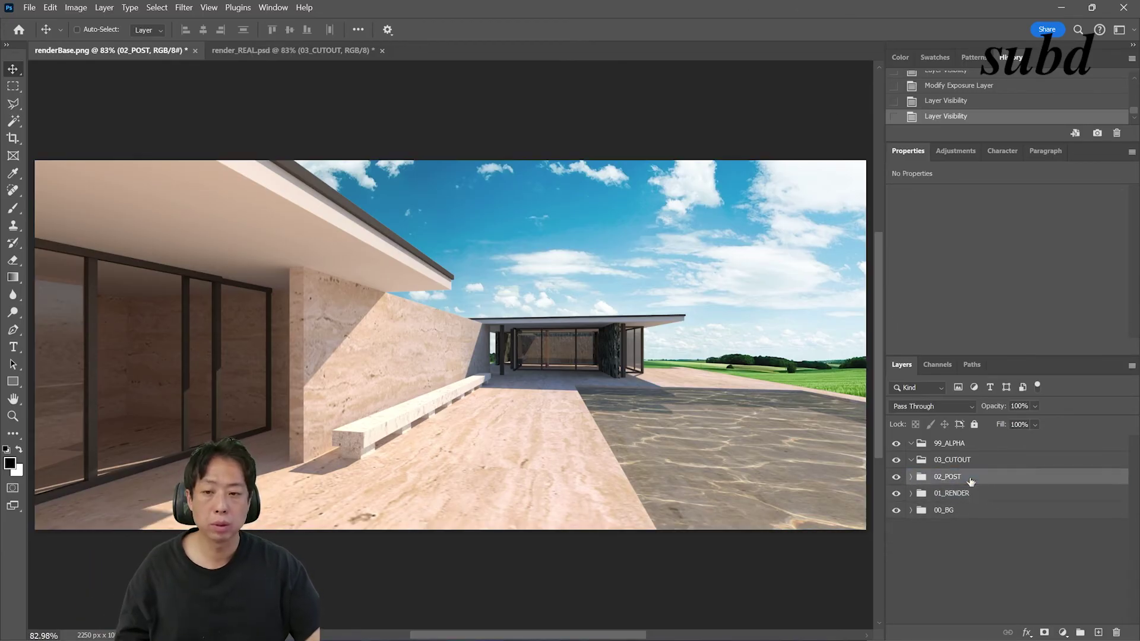
Step: Create a new group inside 02_POST and name it roofUnder
click(969, 462)
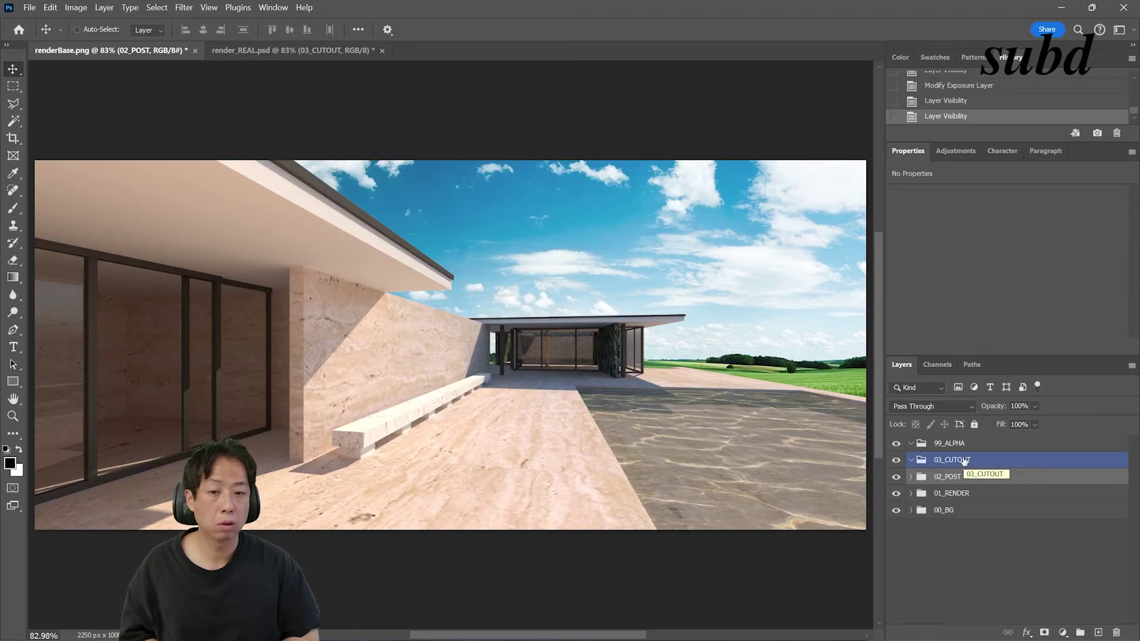
click(1081, 633)
drag(956, 485, 957, 494)
double_click(957, 493)
text(r)
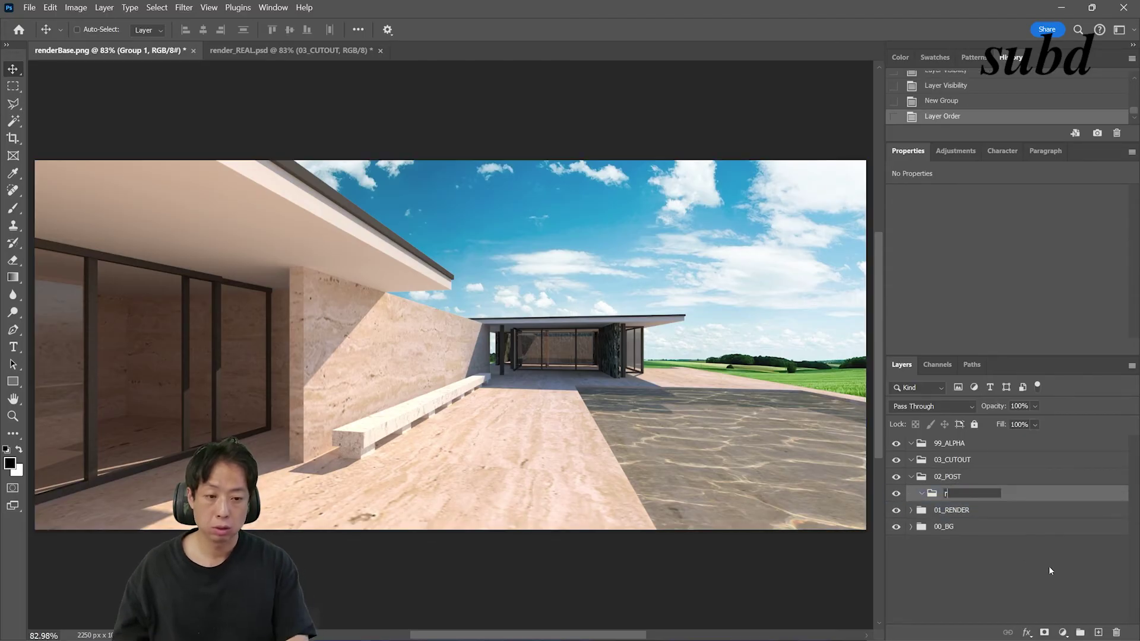
text(oofUnder)
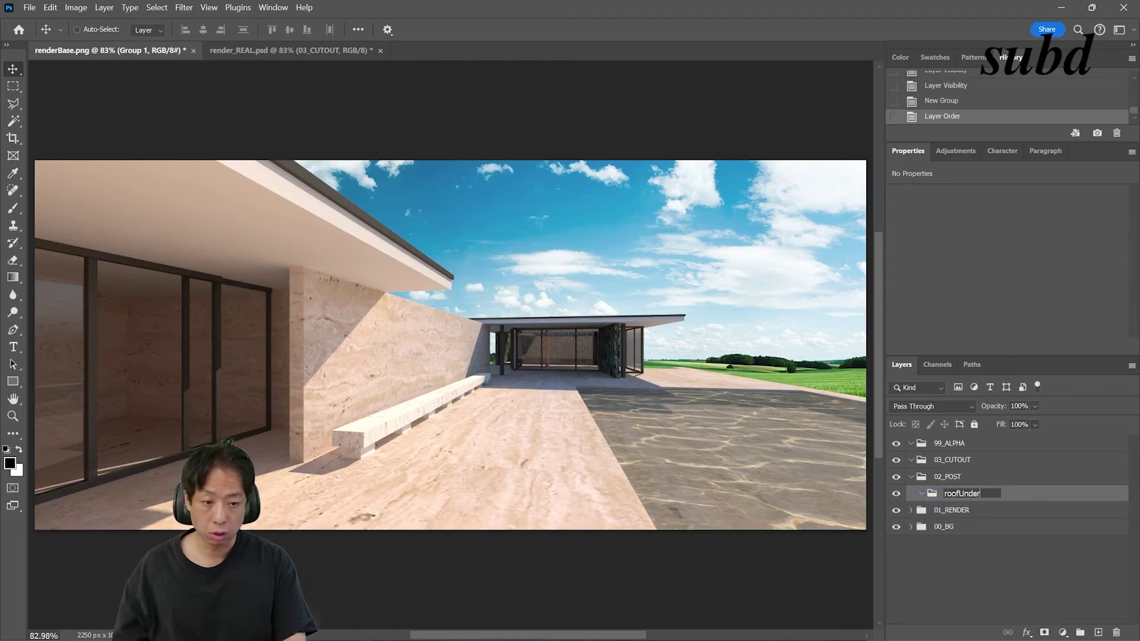
key(Return)
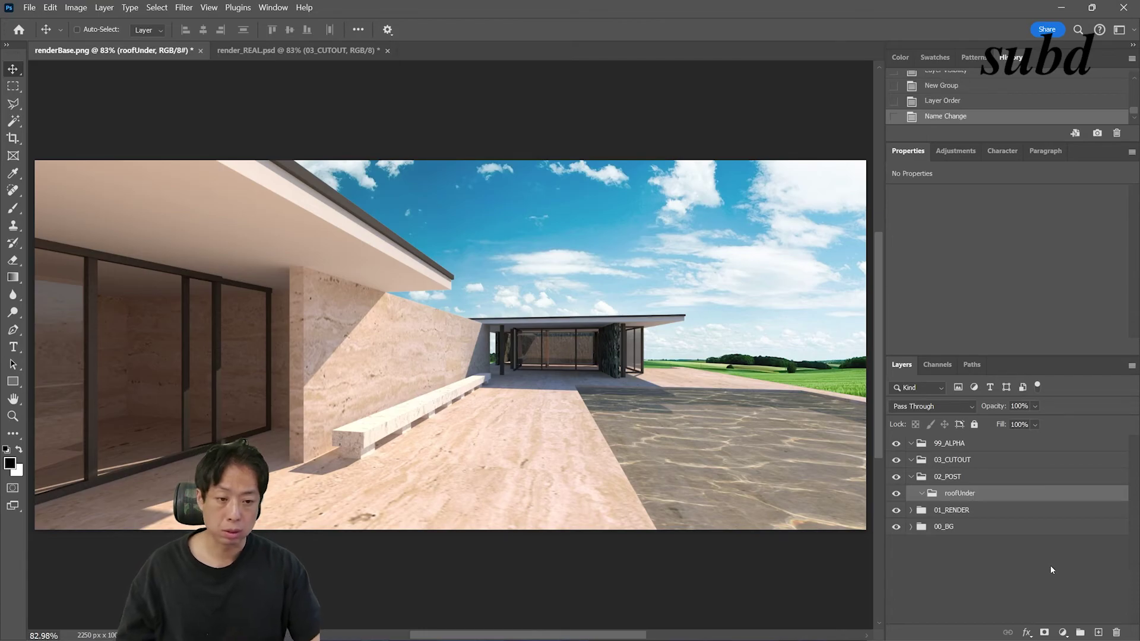
Step: Place renderBase.Material_ID_Number.png from the renderBase folder into the render document at full canvas size
key(alt+Tab)
drag(802, 80, 900, 62)
click(823, 380)
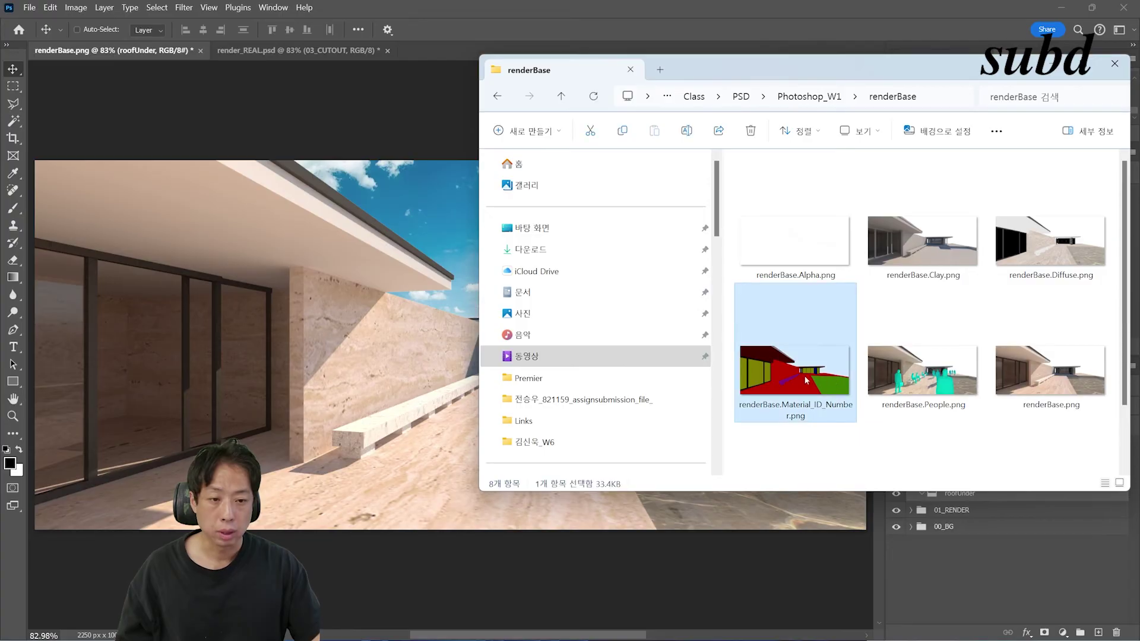
drag(792, 386, 332, 262)
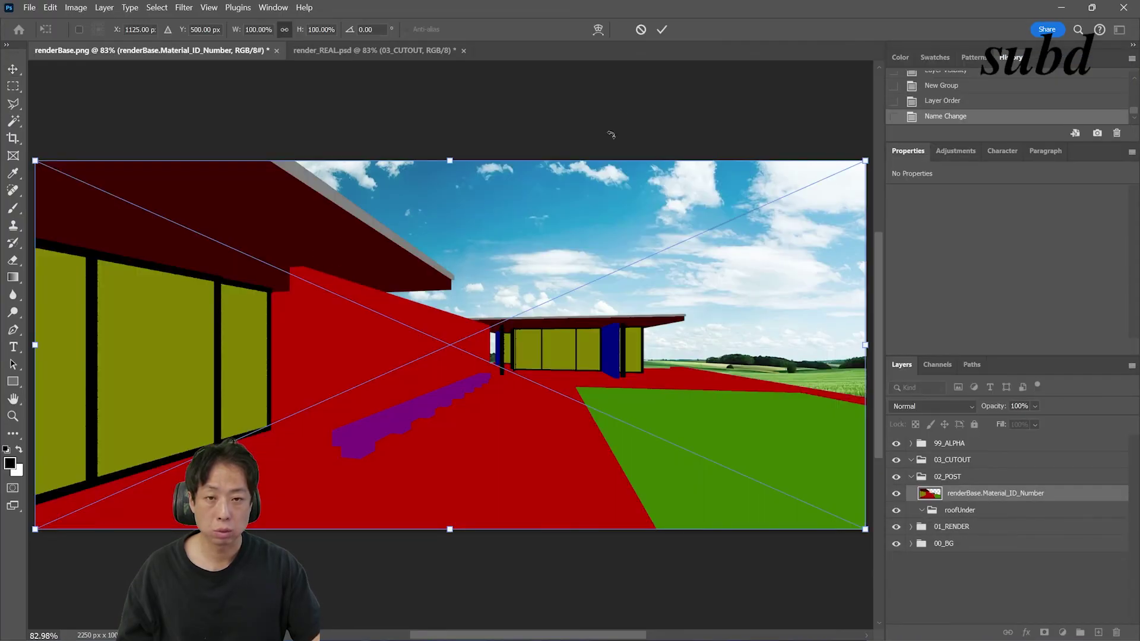
click(663, 29)
Step: Move the Material_ID_Number layer into the 99_ALPHA group, lock its position and hide it
drag(967, 499, 974, 446)
click(912, 444)
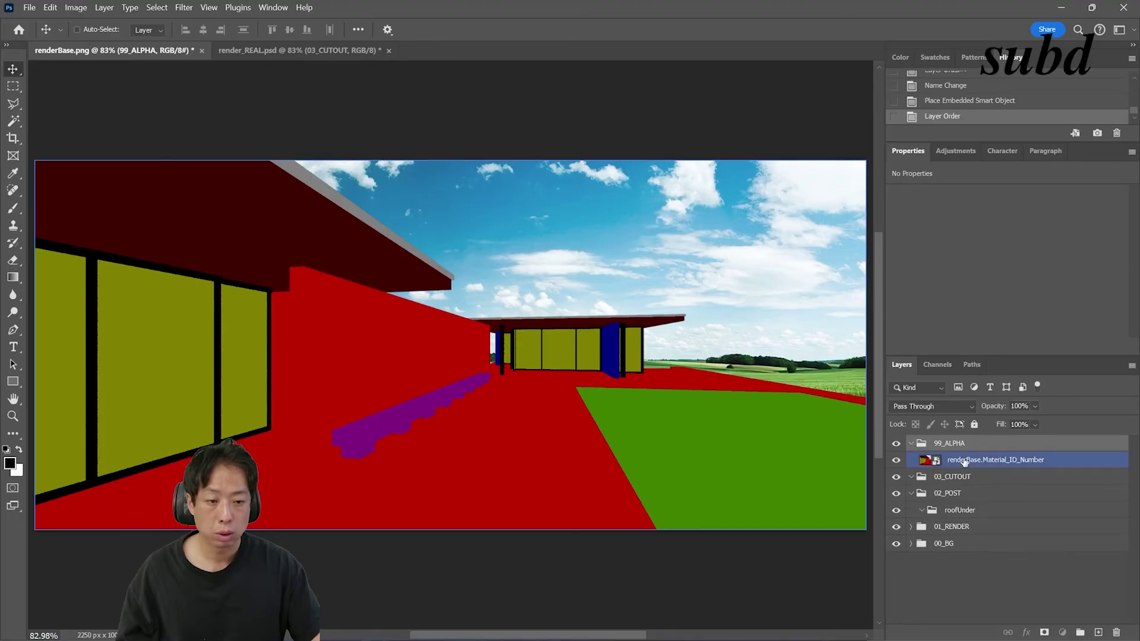
click(962, 460)
click(945, 424)
click(897, 462)
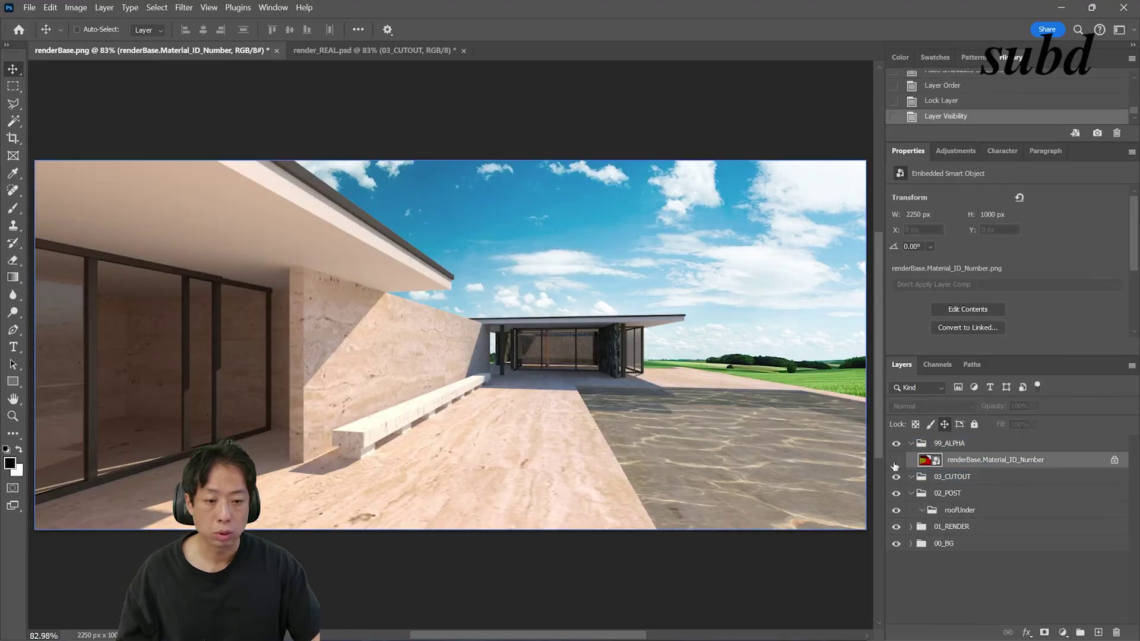
Step: Place renderBase.Diffuse.png in the 99_ALPHA group above the material ID layer and lock its position
key(alt+Tab)
drag(1036, 275, 208, 308)
key(Return)
click(1021, 460)
click(945, 424)
Step: Place renderBase.People.png at the top of the 99_ALPHA group, lock it and hide it
key(alt+Tab)
click(915, 375)
drag(918, 376, 273, 279)
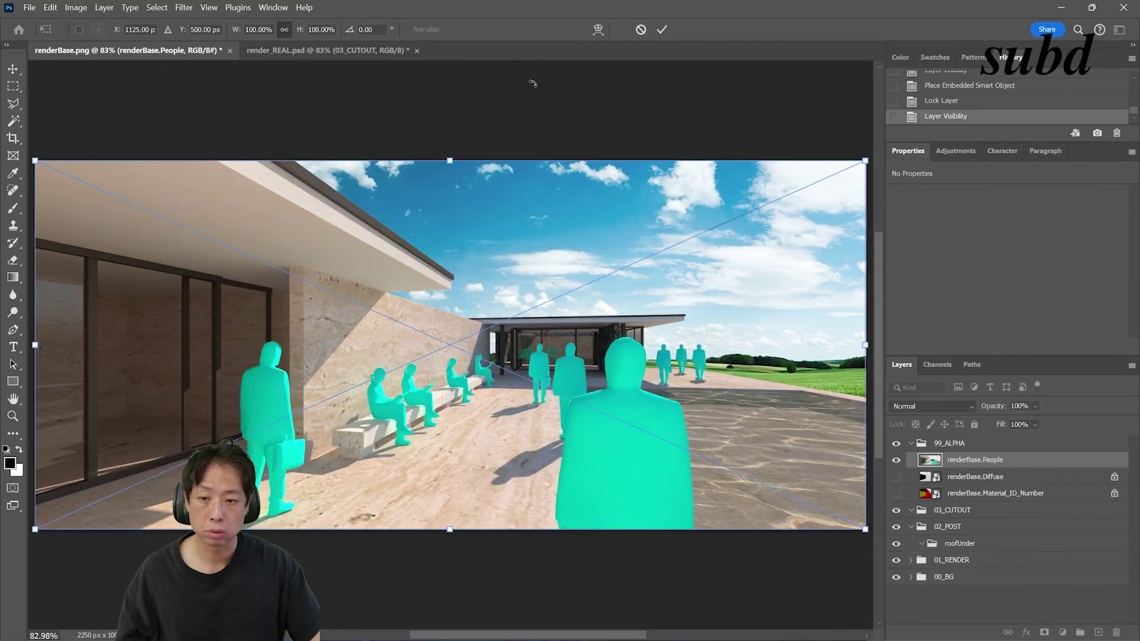
click(662, 30)
click(896, 461)
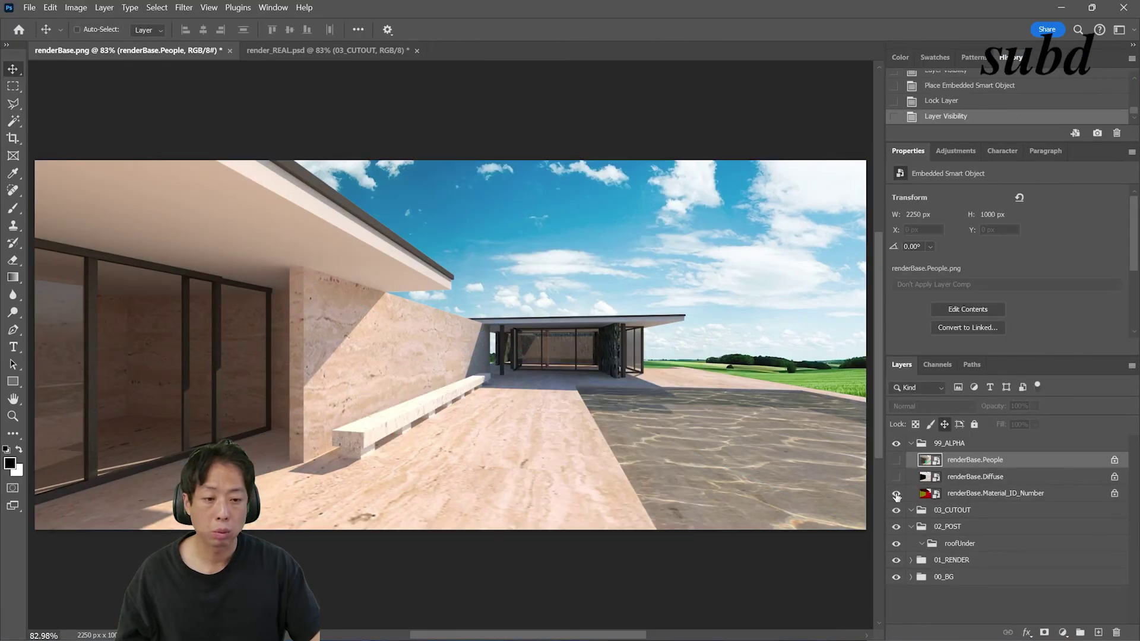
Step: Show the Material_ID_Number layer and select the near roof's dark red underside using the Magic Wand with Contiguous on
click(896, 493)
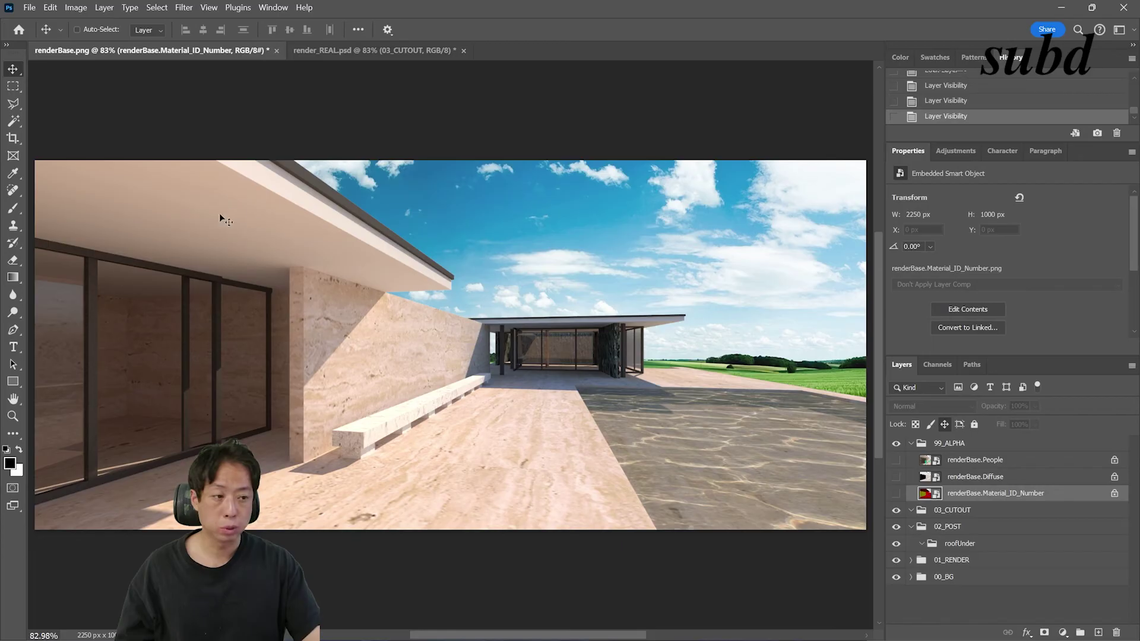
click(896, 495)
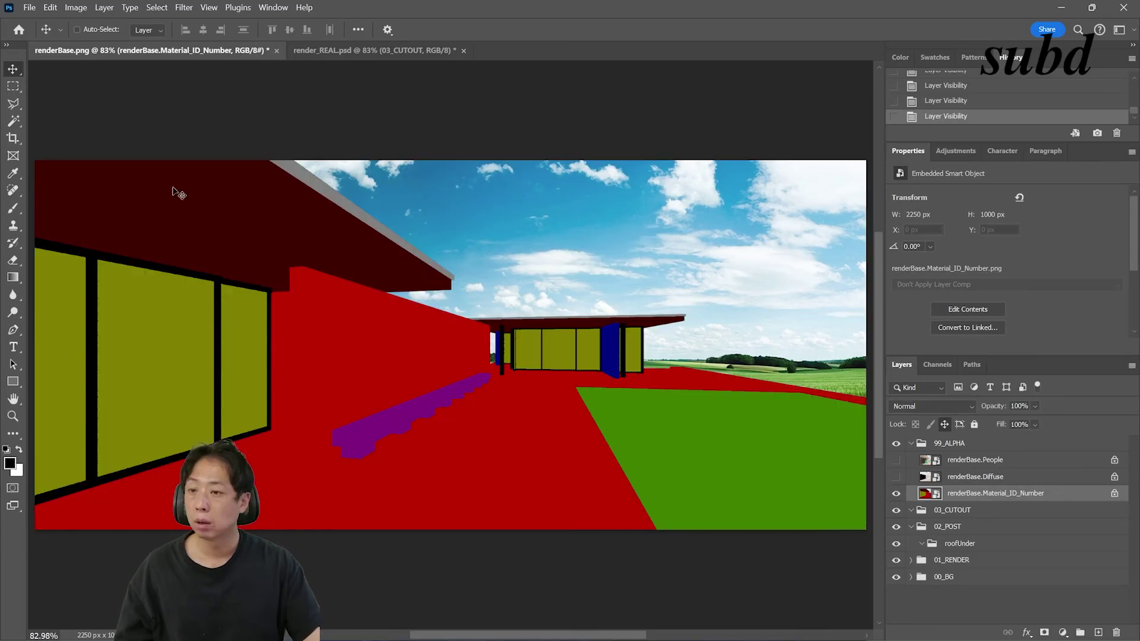
click(15, 122)
right_click(14, 122)
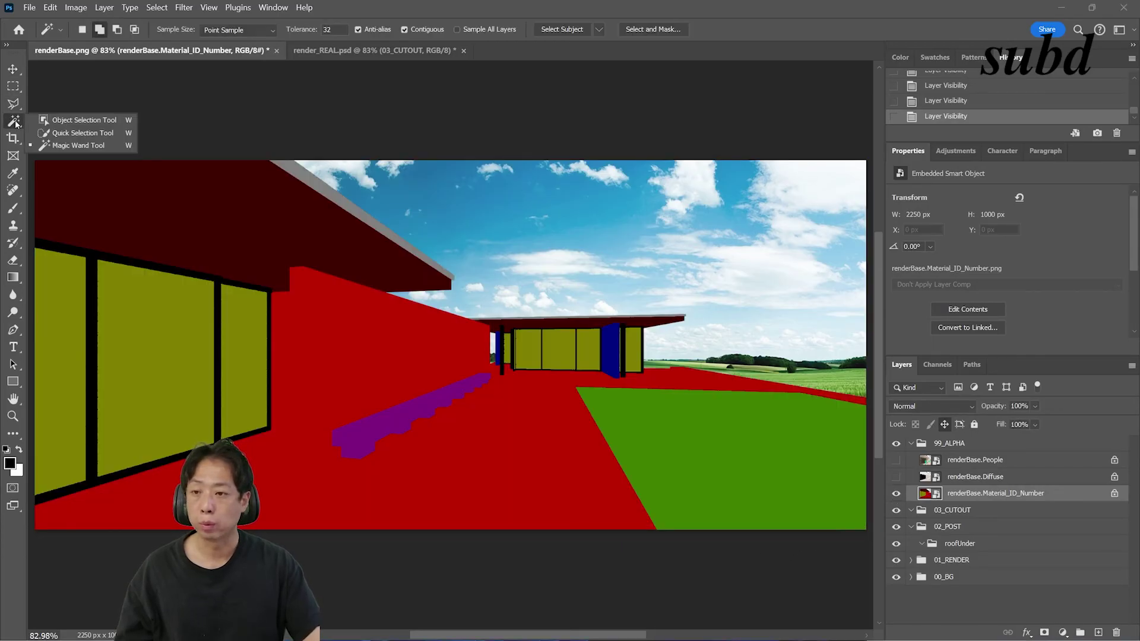
click(79, 149)
click(262, 236)
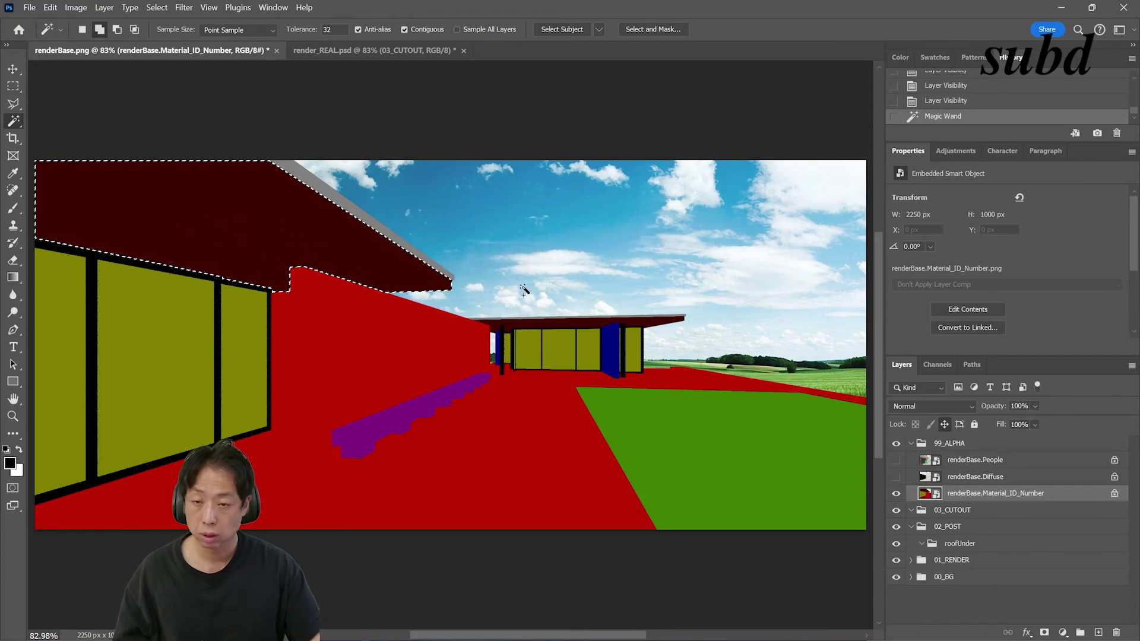
key(ctrl+d)
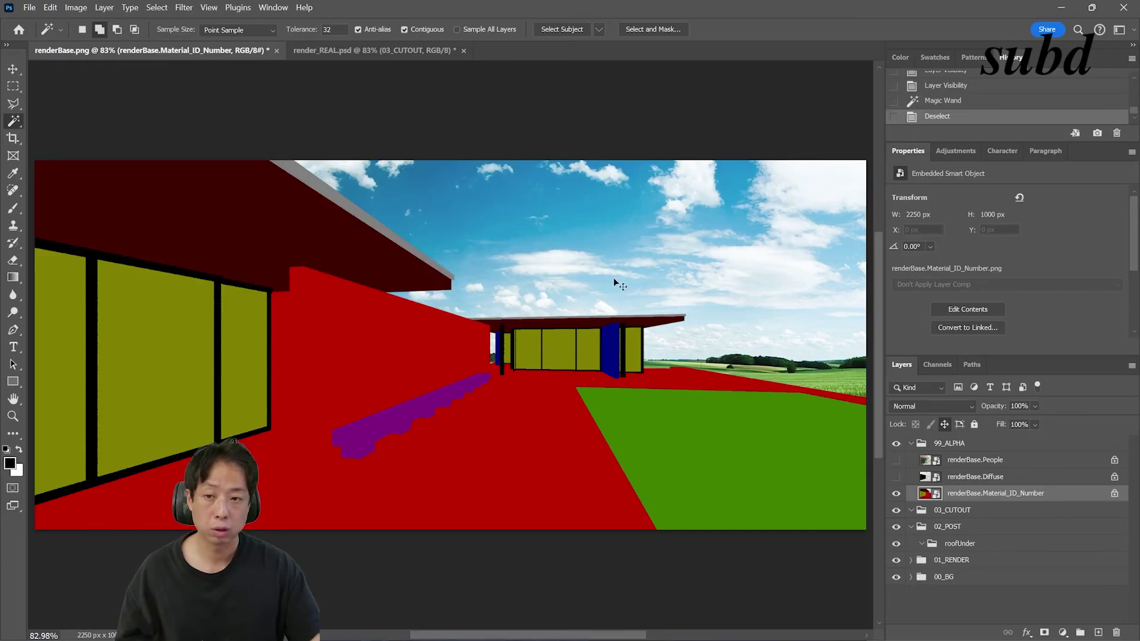
key(ctrl+z)
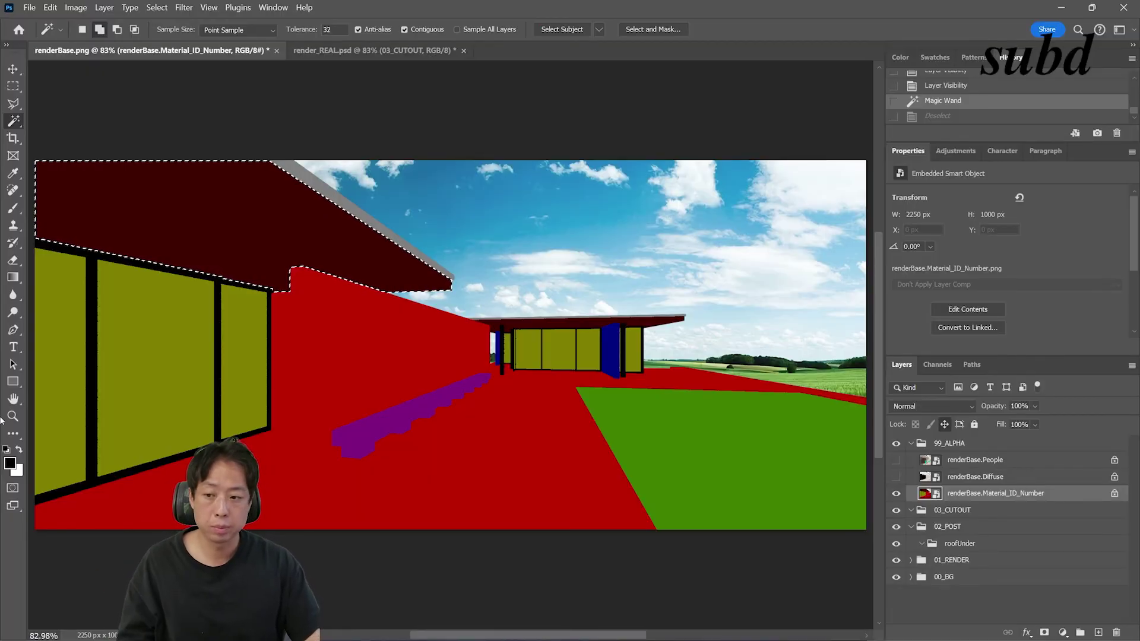
Step: Set the foreground colour to blue #1d1de9
click(9, 463)
click(520, 251)
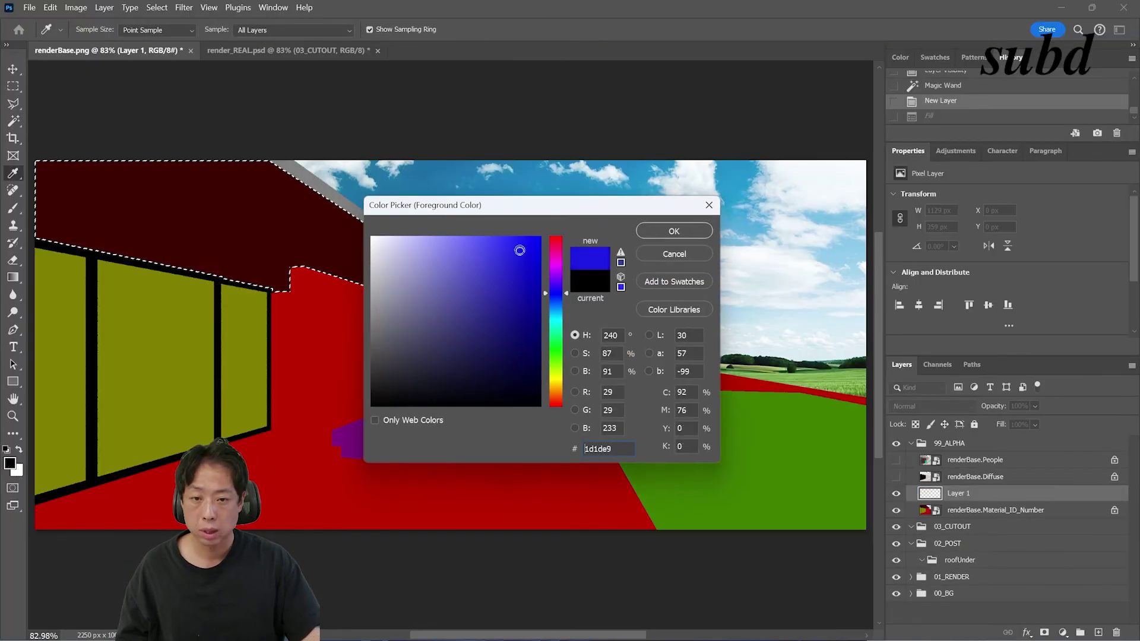
click(665, 232)
Step: Try filling the selected roof underside with blue on a new layer, and remove both the fill and the layer
key(alt+BackSpace)
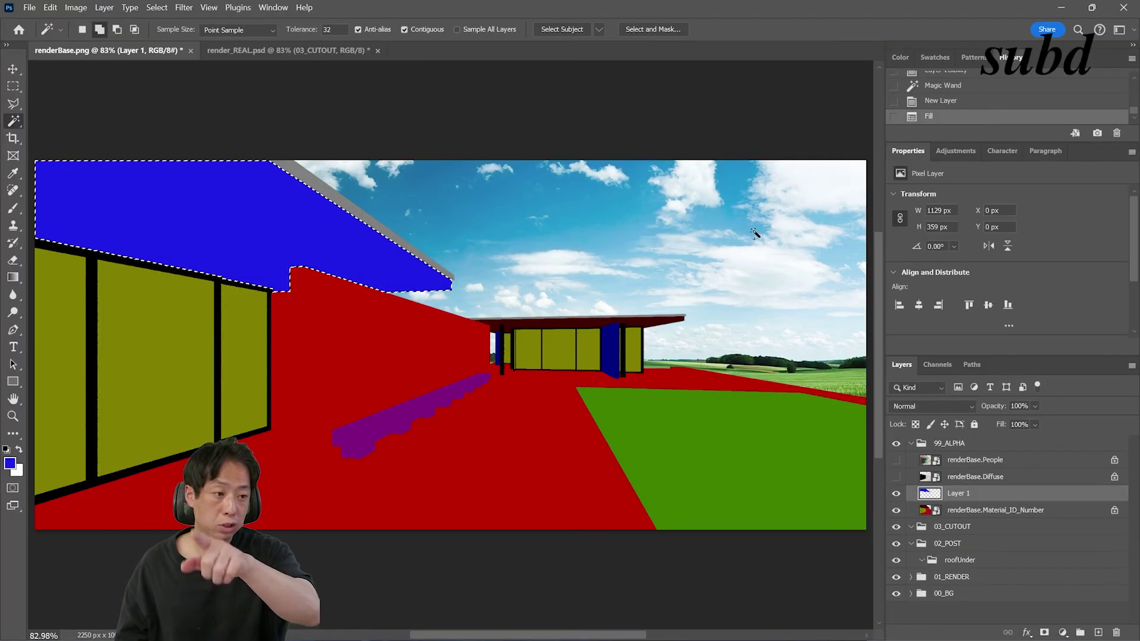
key(ctrl+z)
key(ctrl+d)
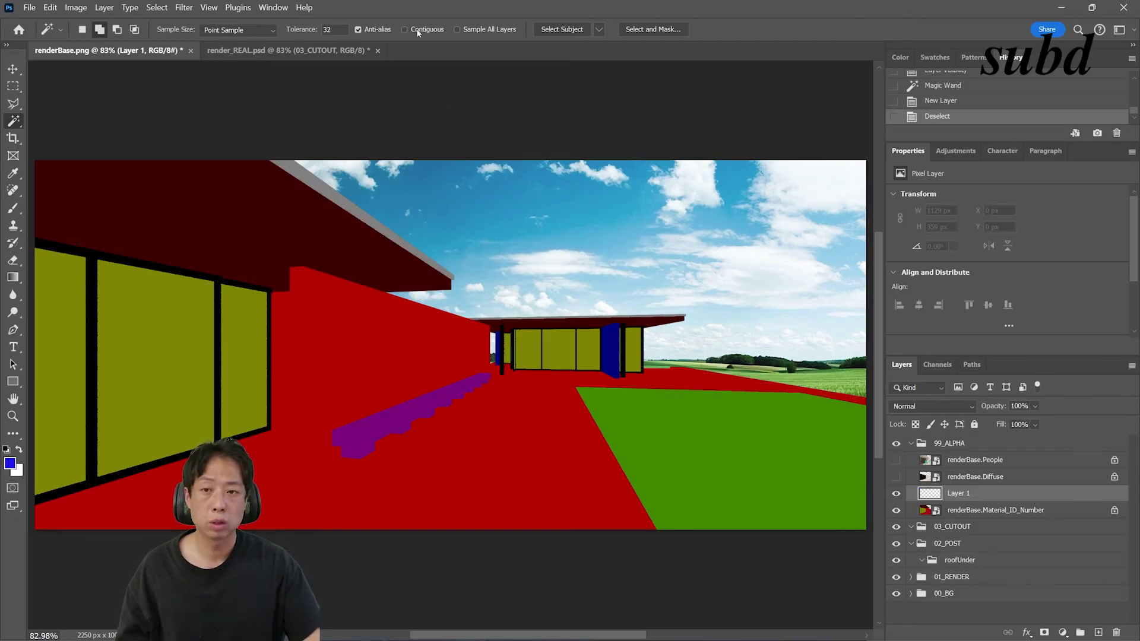
key(Delete)
Step: Test the Magic Wand on the roof underside with Contiguous off at tolerances 32 and 100, undoing each selection
click(234, 215)
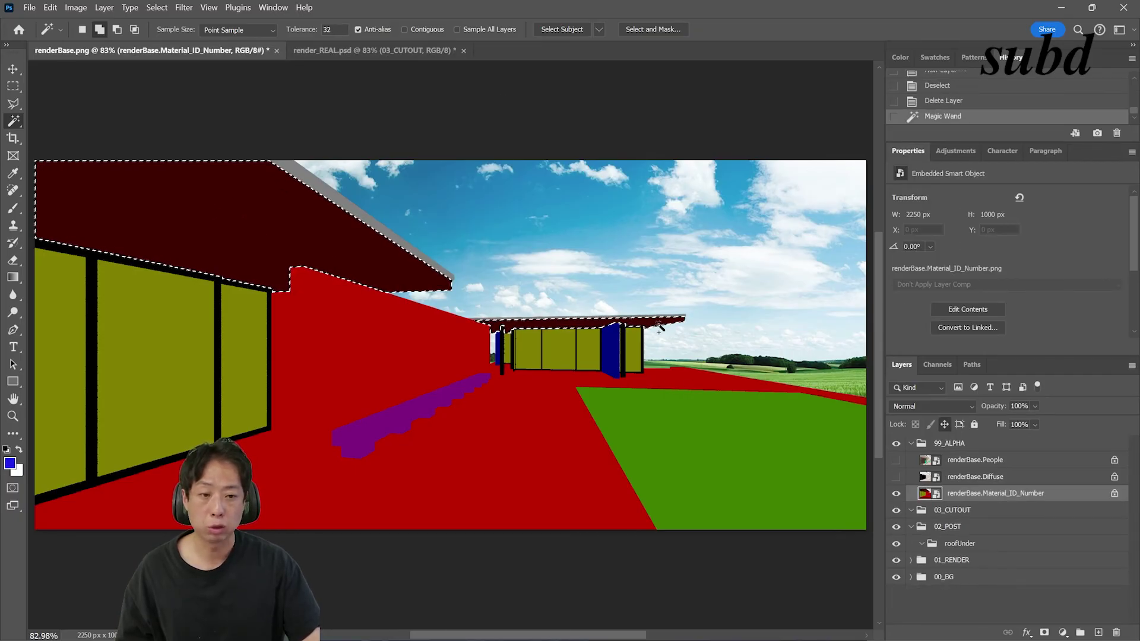
key(ctrl+z)
text(100)
click(232, 225)
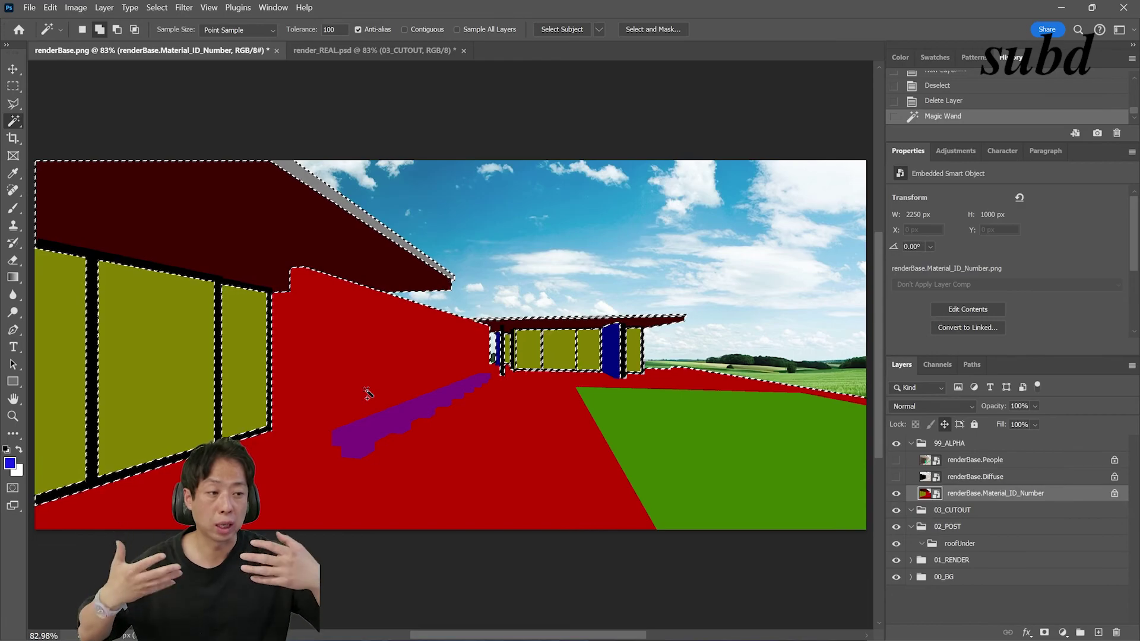
key(ctrl+z)
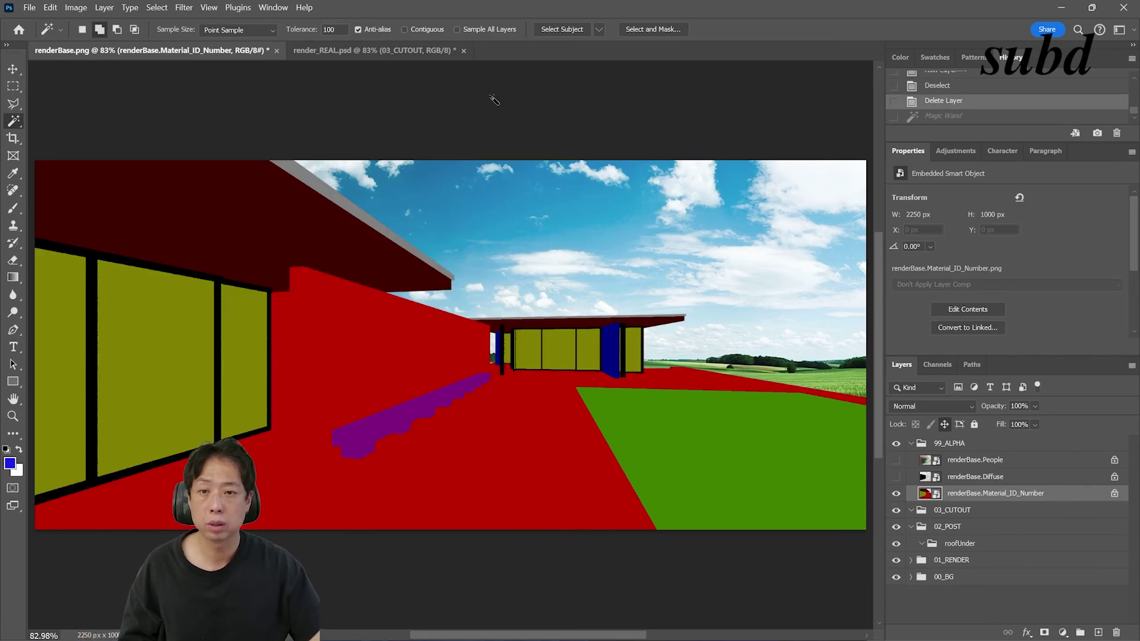
Step: Set the Magic Wand tolerance to 30 and test selecting the near roof underside with Contiguous on
double_click(331, 29)
text(30)
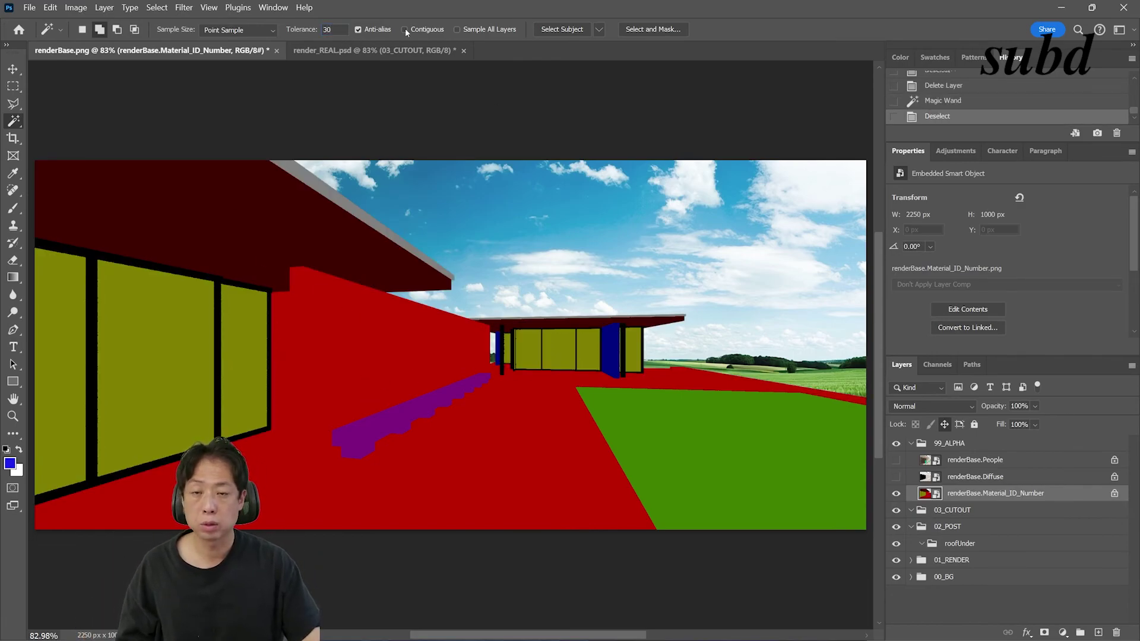
click(208, 207)
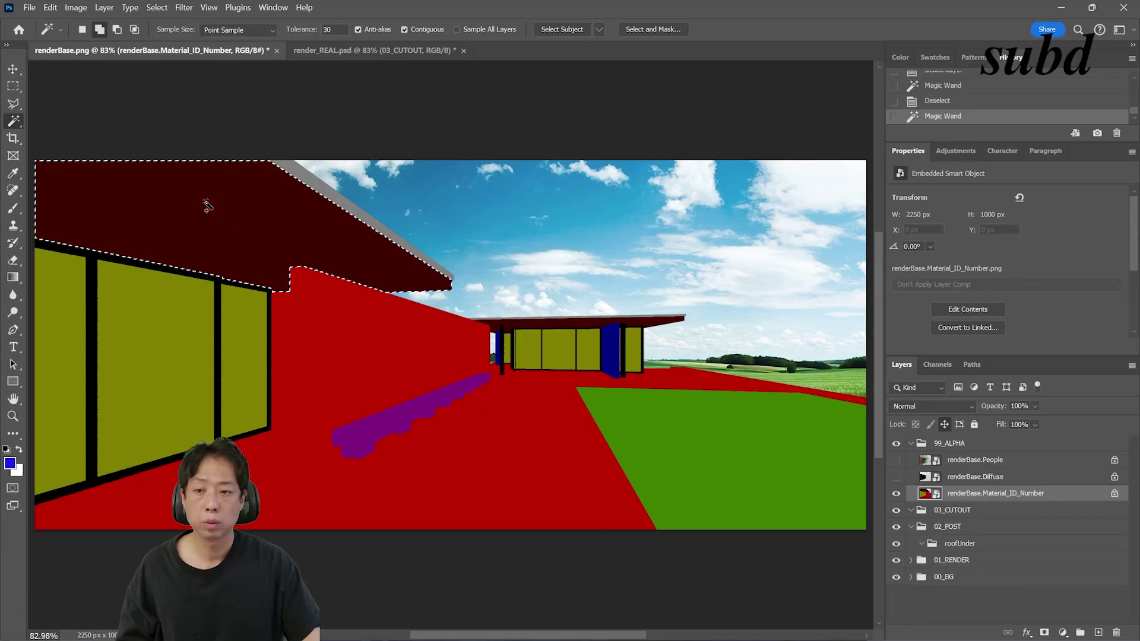
click(82, 29)
click(513, 331)
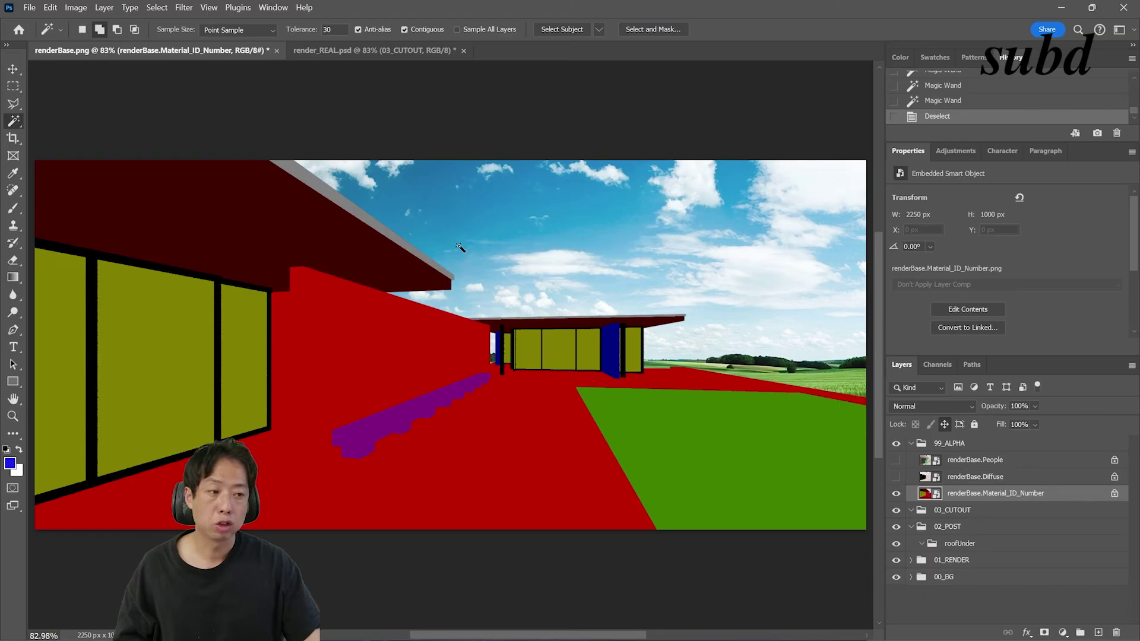
Step: Select both roofs' dark red undersides with Contiguous off, make the roofUnder group active and hide the Material_ID_Number layer
click(216, 246)
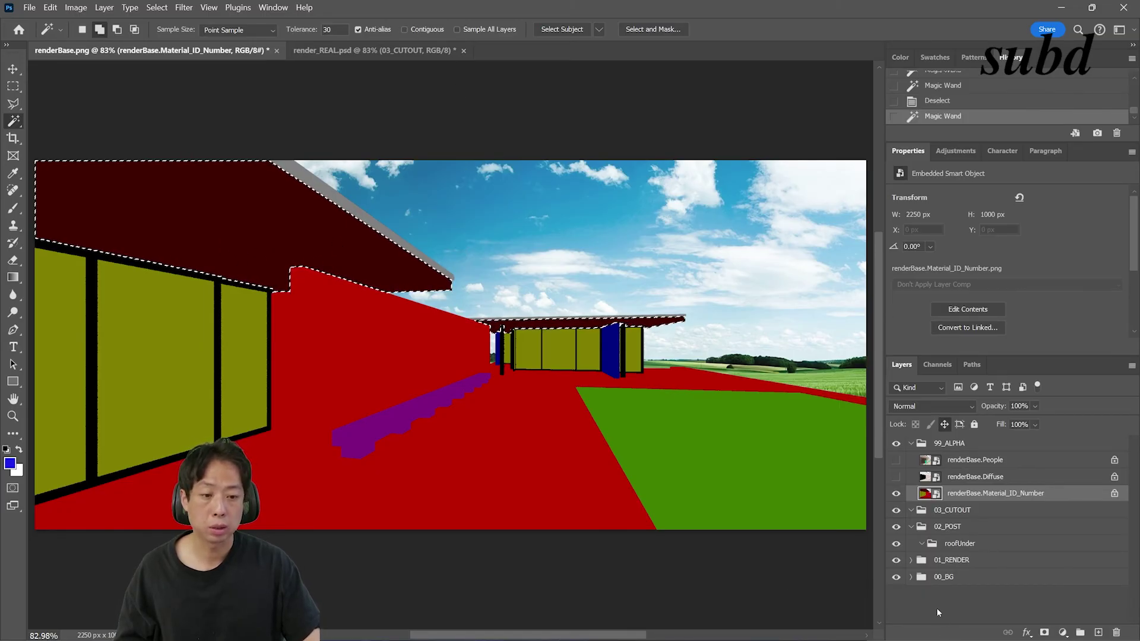
click(964, 542)
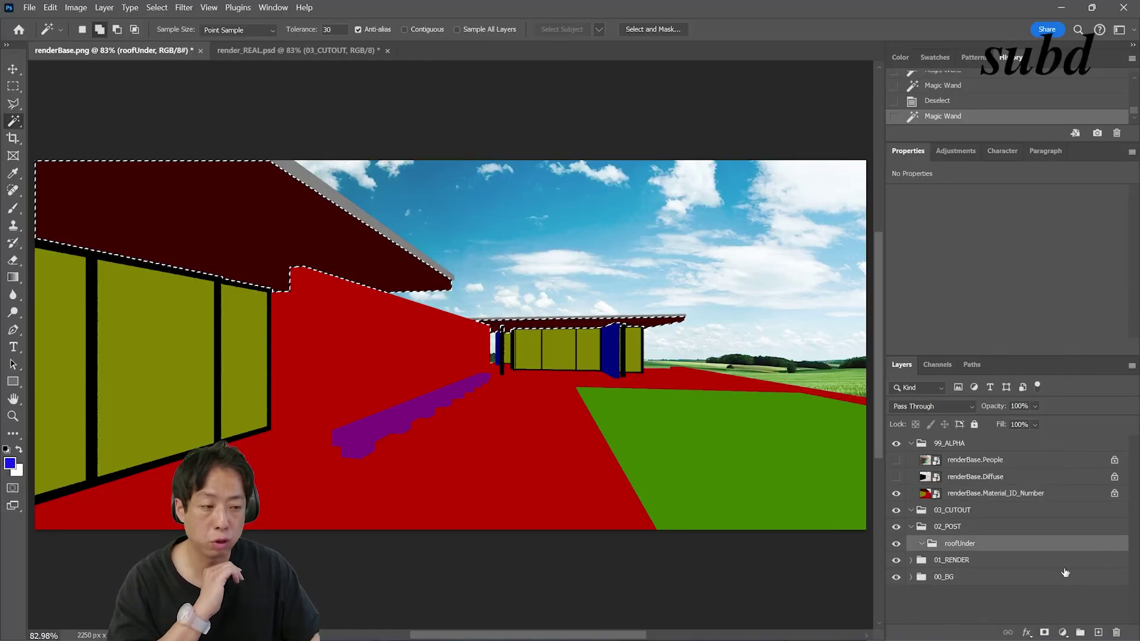
click(896, 493)
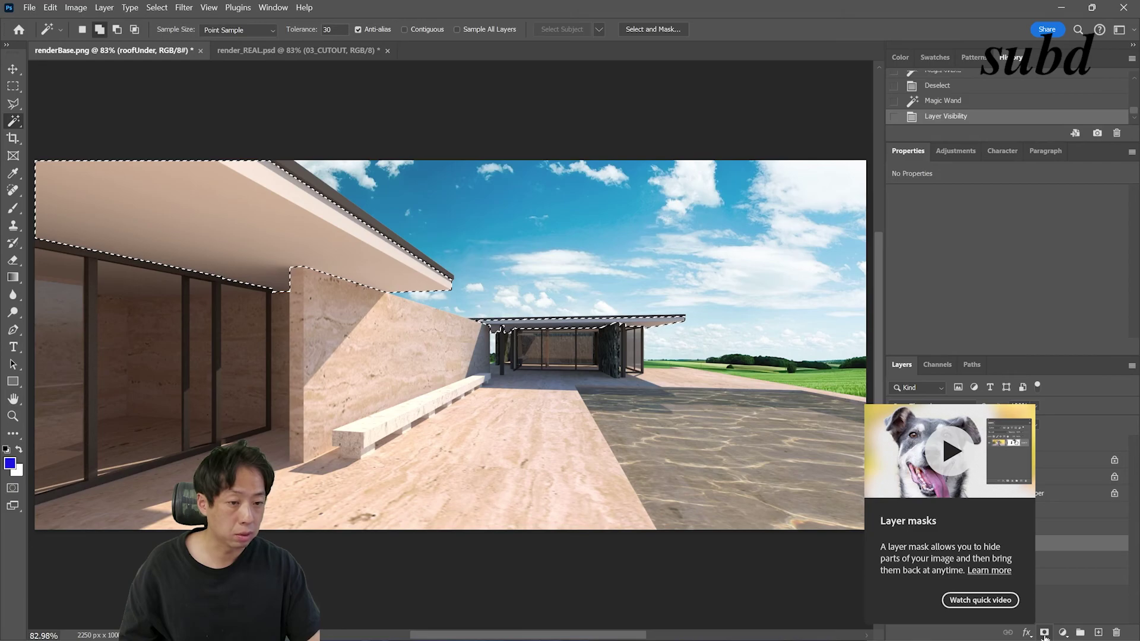
Step: Mask the roofUnder group with the roof underside selection and fill a new layer inside it with the blue foreground colour
click(1044, 633)
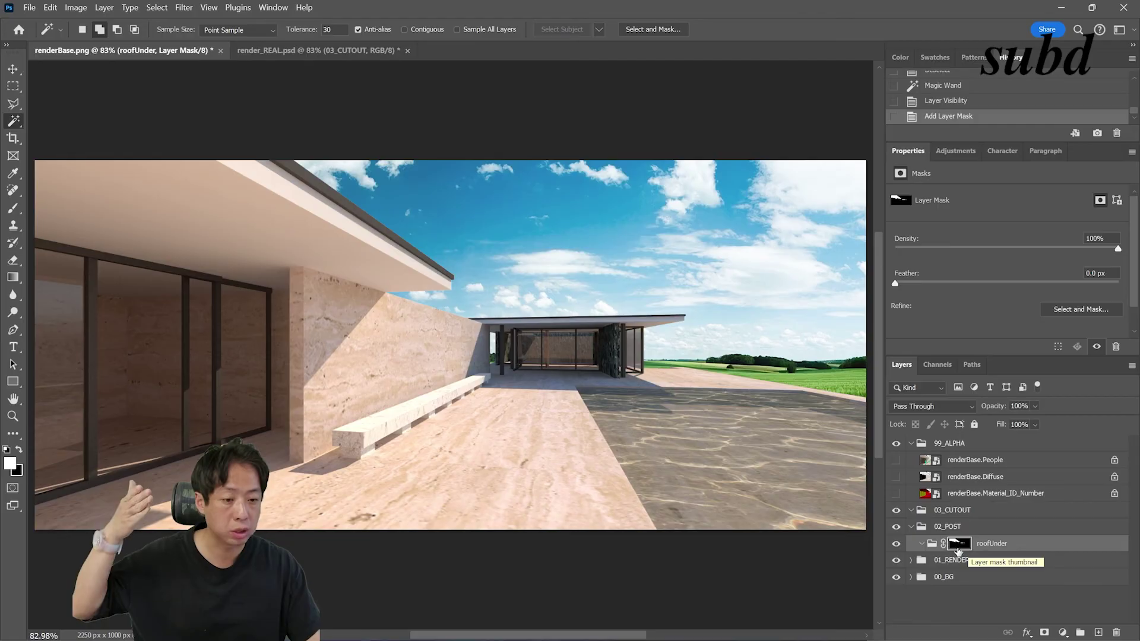
click(1098, 632)
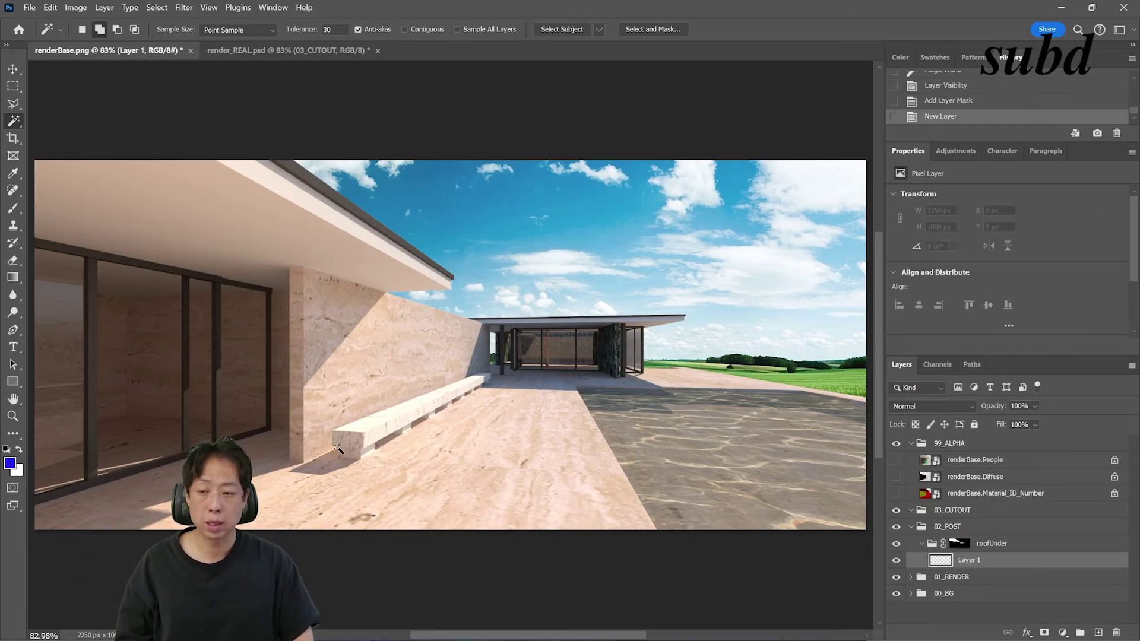
key(alt+BackSpace)
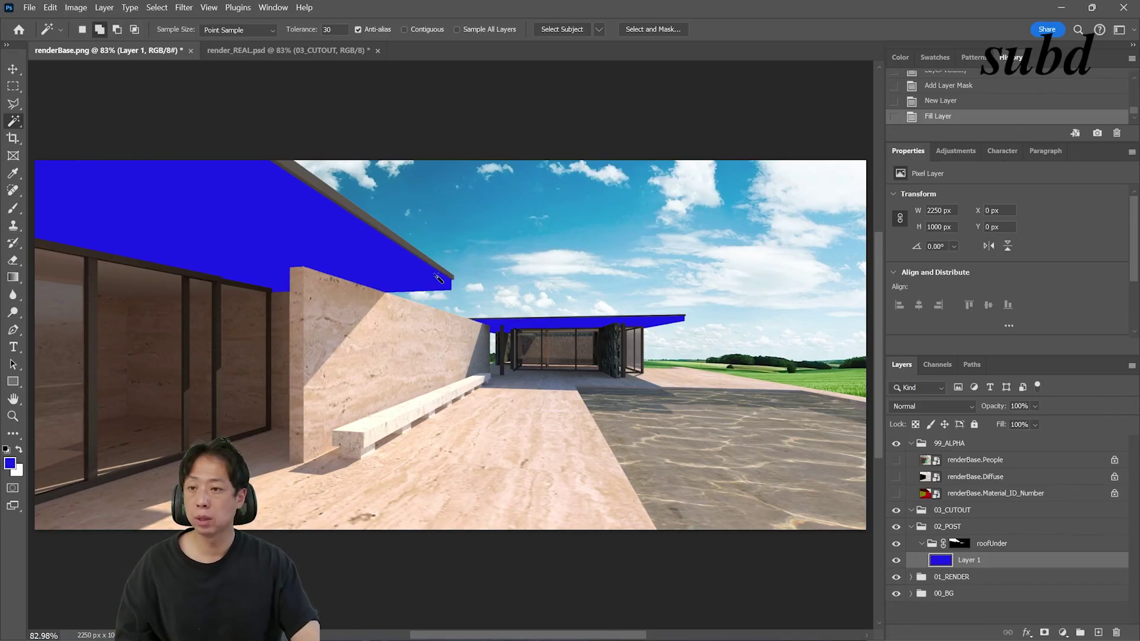
Step: Paint over the near roof's outer end and adjoining wall on the roofUnder mask with a grey 300 px brush at 50% opacity
key(b)
click(961, 544)
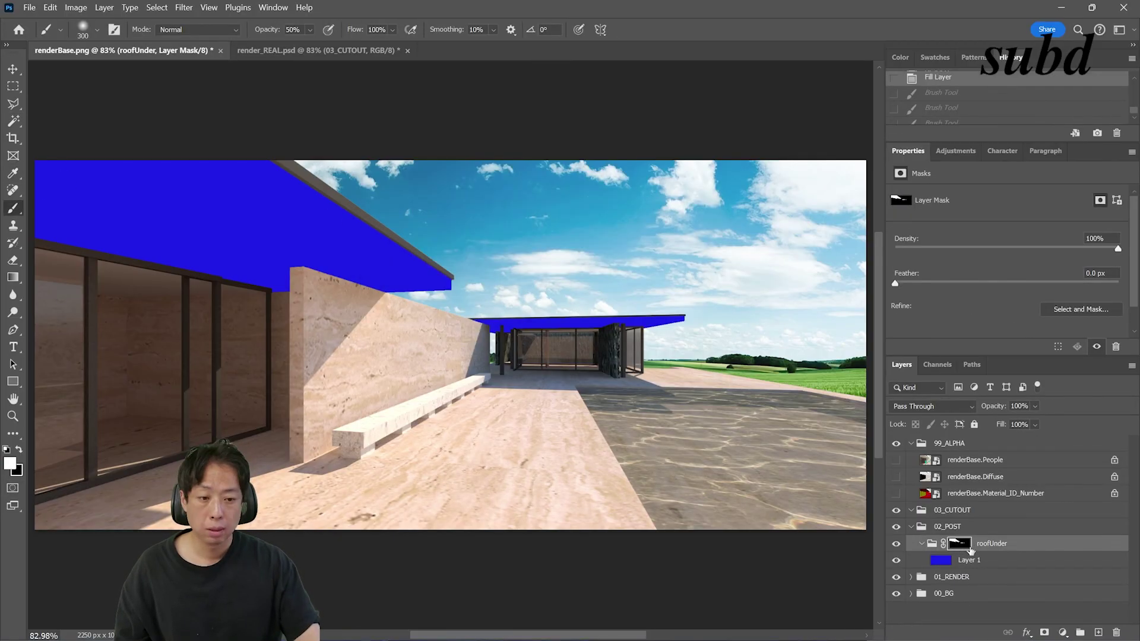
click(9, 464)
drag(380, 320, 358, 320)
click(673, 231)
mouse_move(428, 255)
mouse_down()
mouse_move(368, 285)
mouse_move(334, 280)
mouse_up()
drag(386, 252, 392, 389)
drag(430, 285, 386, 440)
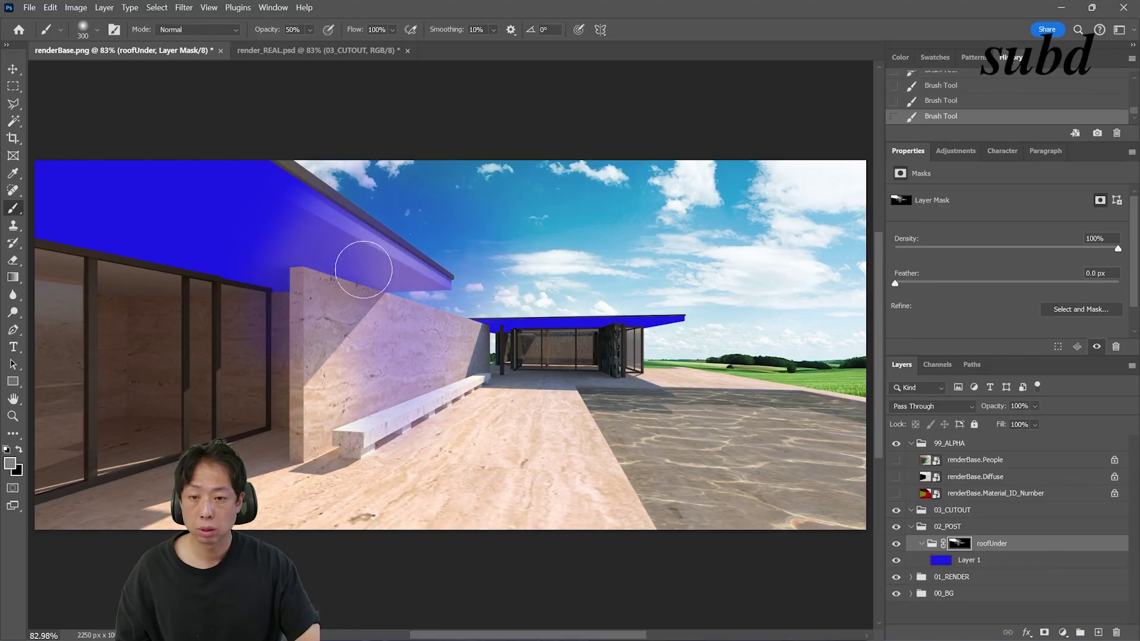
mouse_move(379, 252)
mouse_down()
mouse_move(267, 400)
mouse_move(327, 492)
mouse_up()
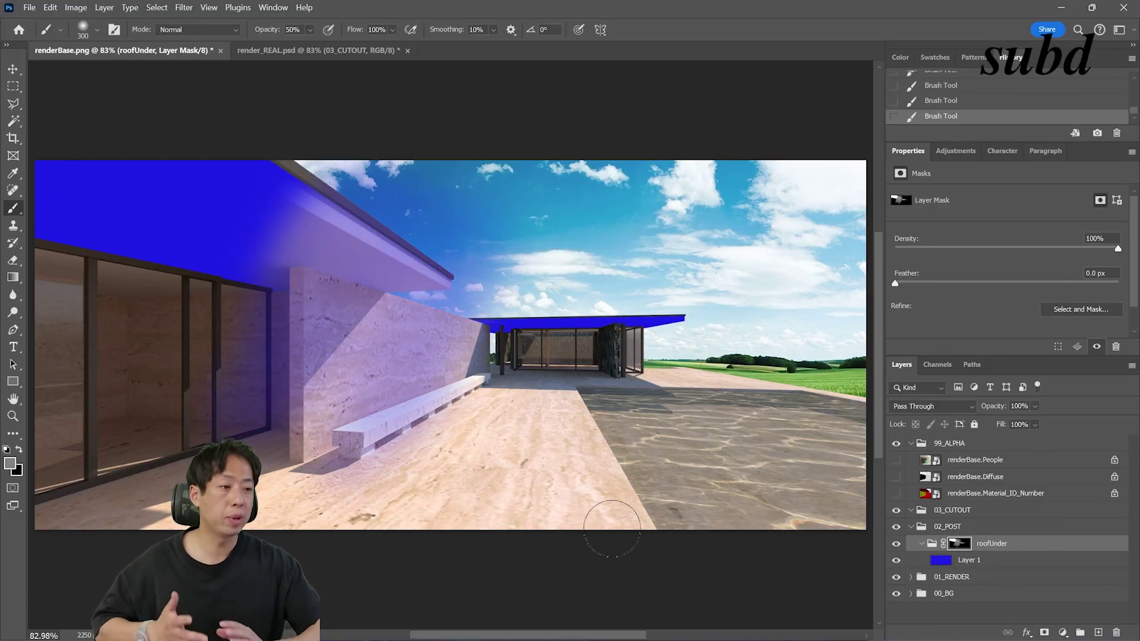
Step: Undo the grey brush strokes on the roofUnder group's mask, back to the blue layer fill
key(ctrl+z)
key(ctrl+z)
key(ctrl+z)
key(ctrl+z)
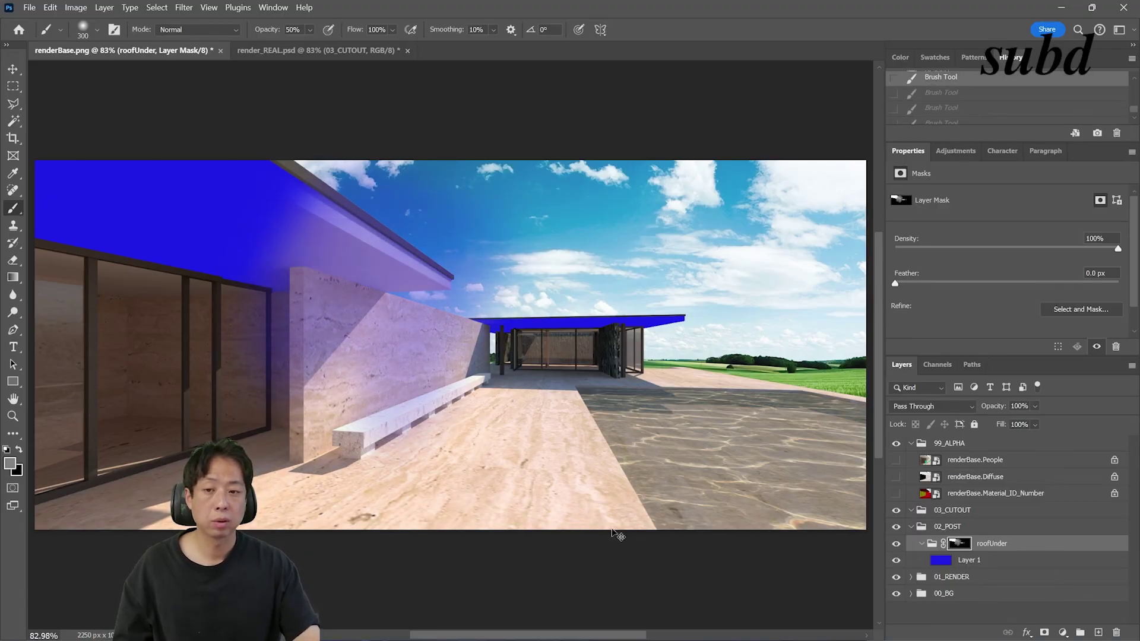
key(alt+BackSpace)
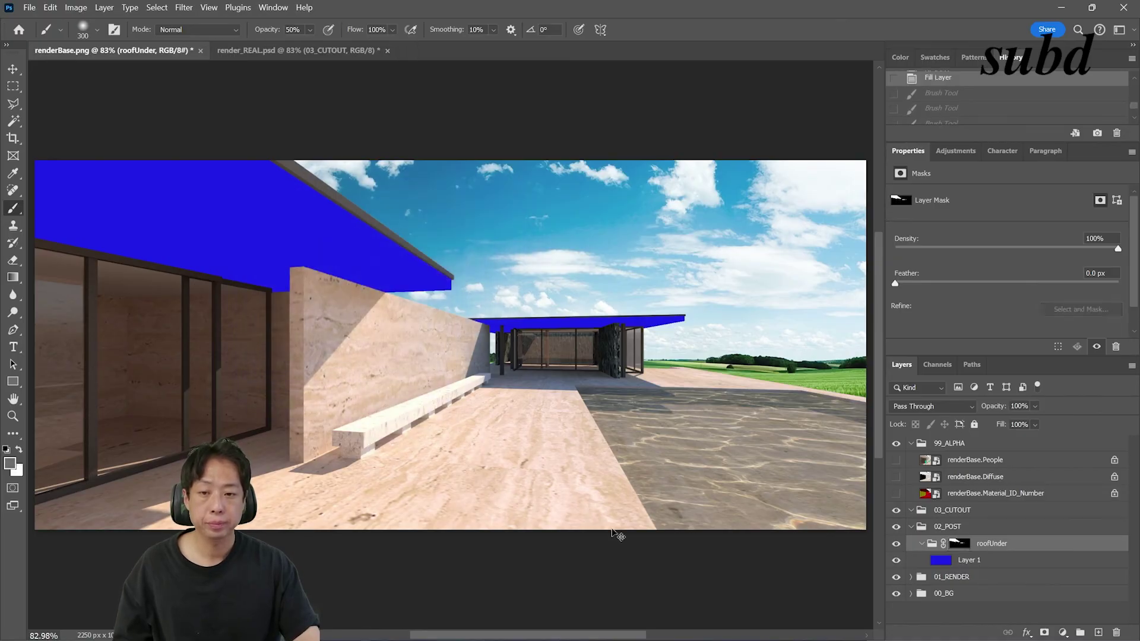
key(v)
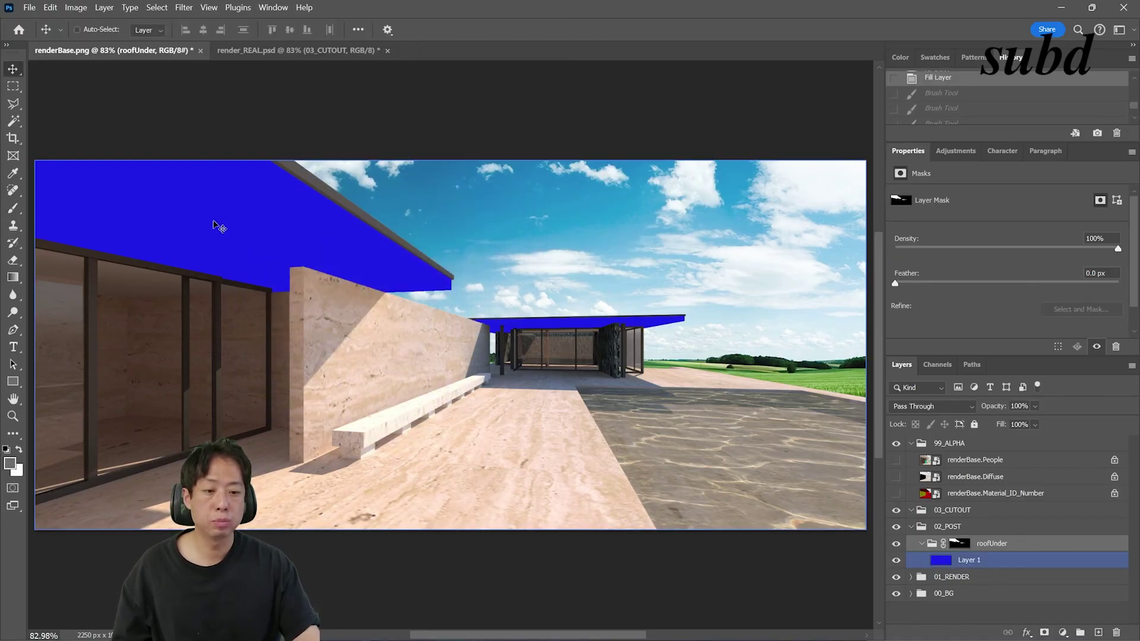
Step: Delete the blue fill layer and the layer mask from the roofUnder group
click(897, 560)
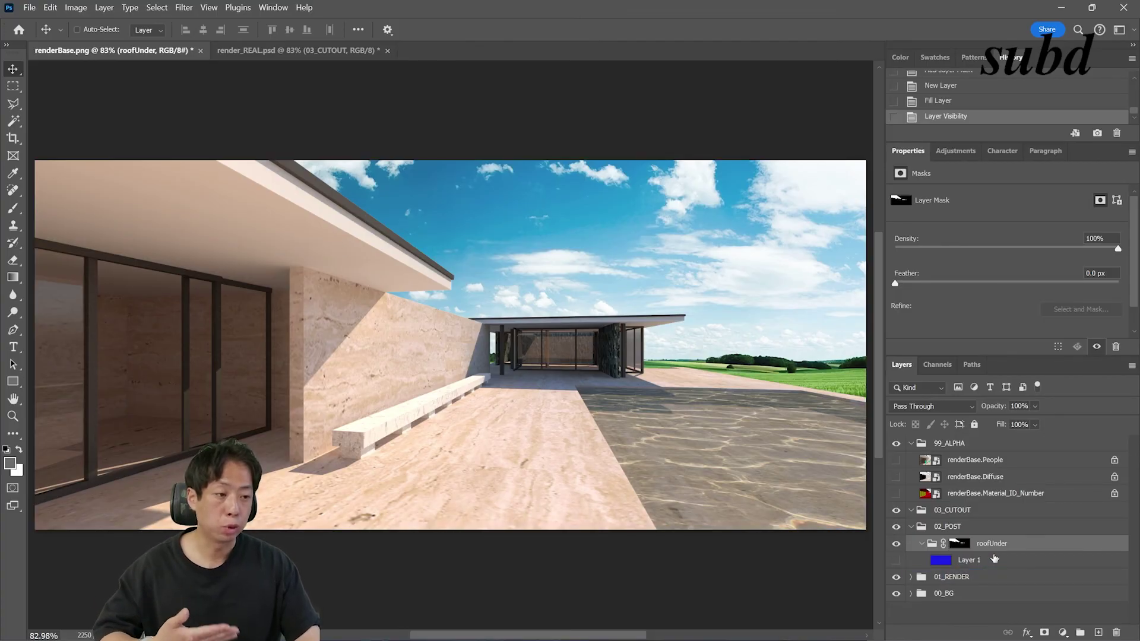
drag(995, 557, 1116, 633)
drag(959, 543, 1116, 633)
click(551, 255)
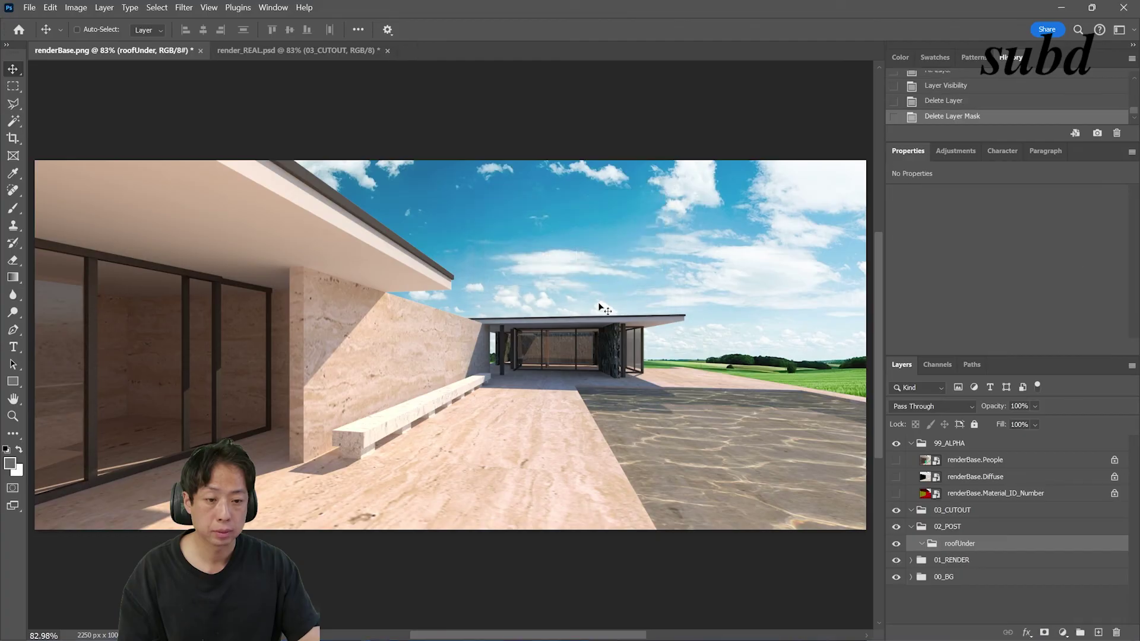
Step: Show the Material_ID_Number layer and select both roofs' dark red undersides with the Magic Wand at tolerance 30
click(896, 494)
click(1015, 493)
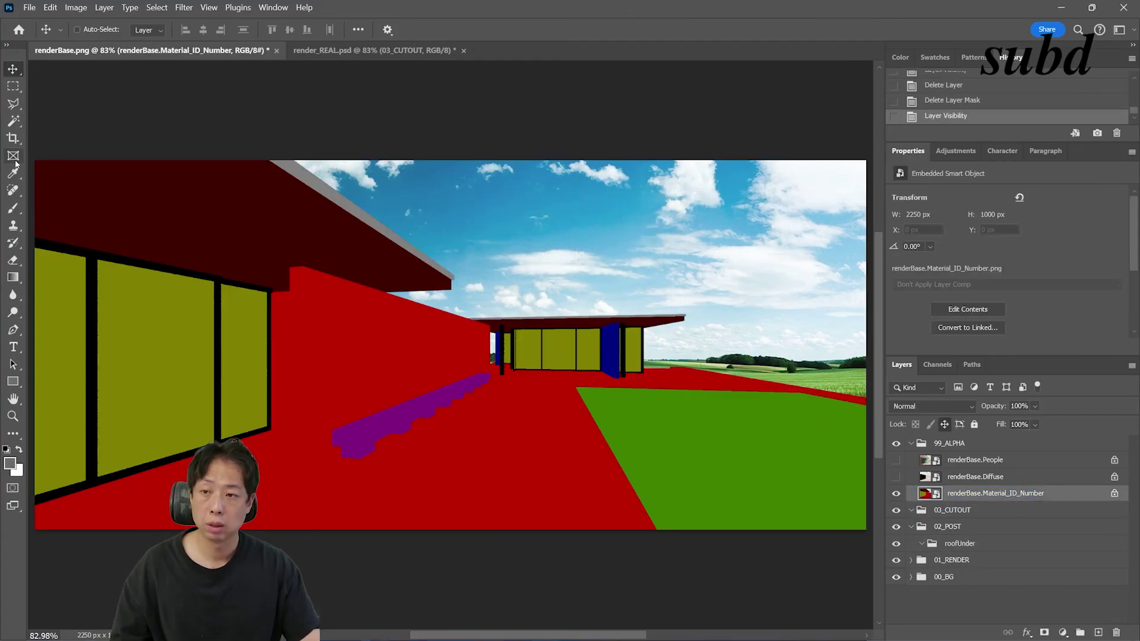
click(14, 122)
right_click(17, 126)
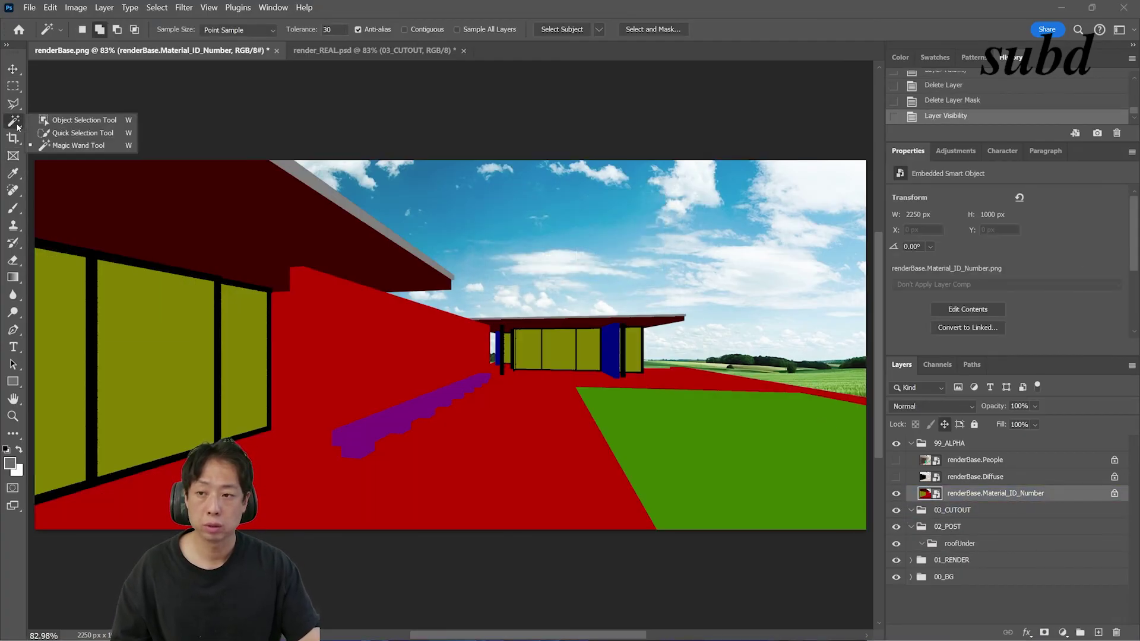
click(72, 146)
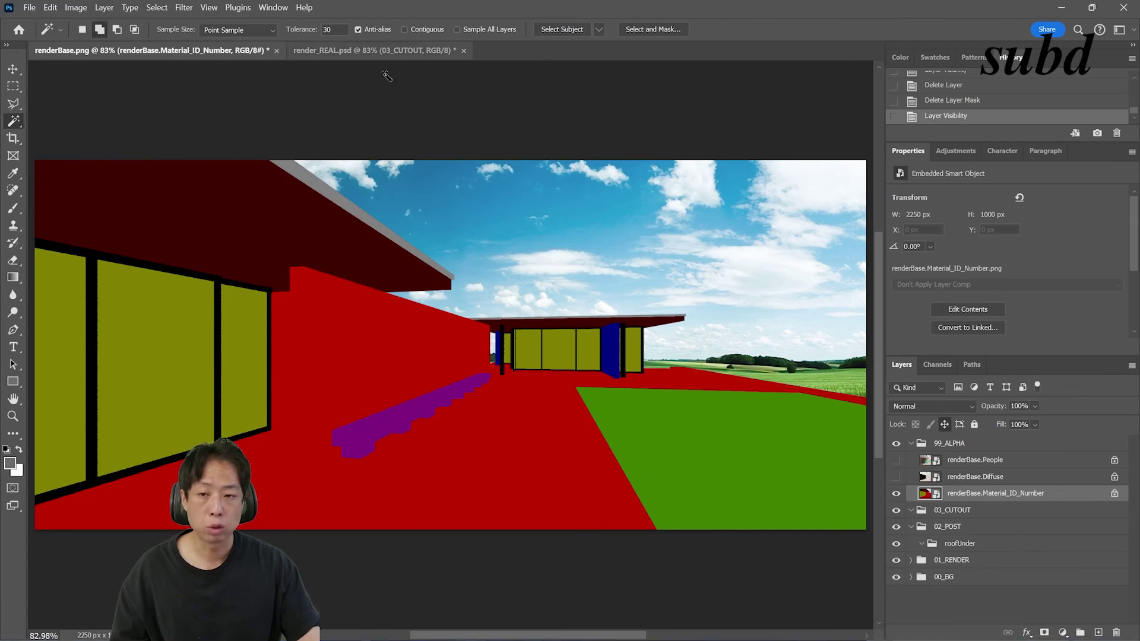
click(213, 211)
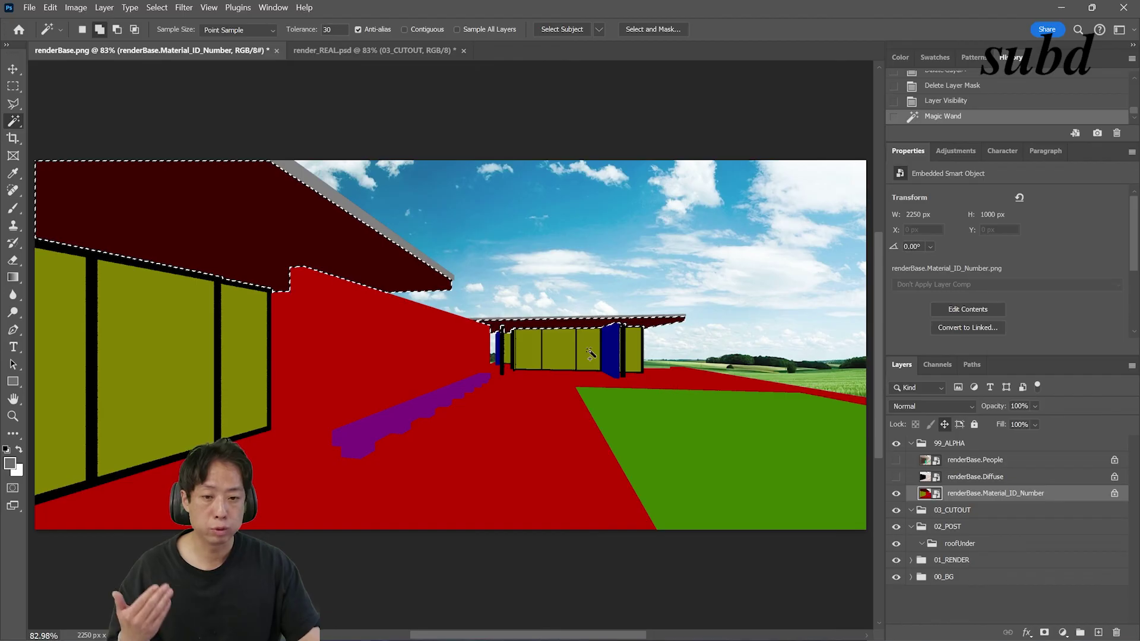
Step: Hide the Material_ID_Number layer and mask the roofUnder group with the roof underside selection
click(895, 495)
click(997, 544)
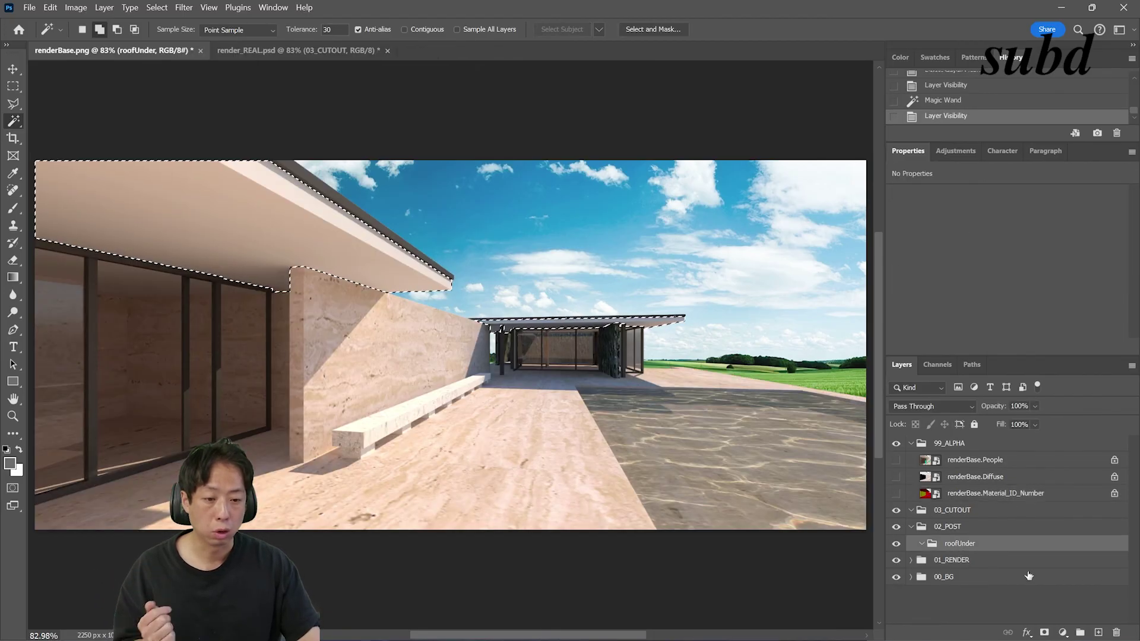
click(1044, 632)
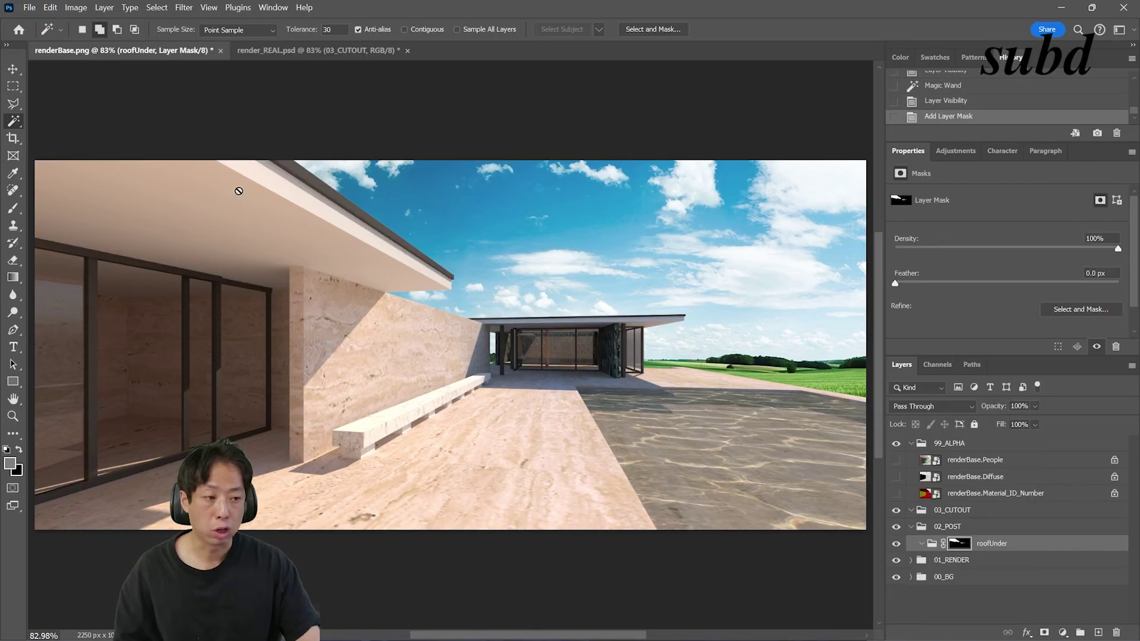
Step: Add a Vibrance adjustment inside the roofUnder group with Vibrance 0 and Saturation -30
click(1063, 633)
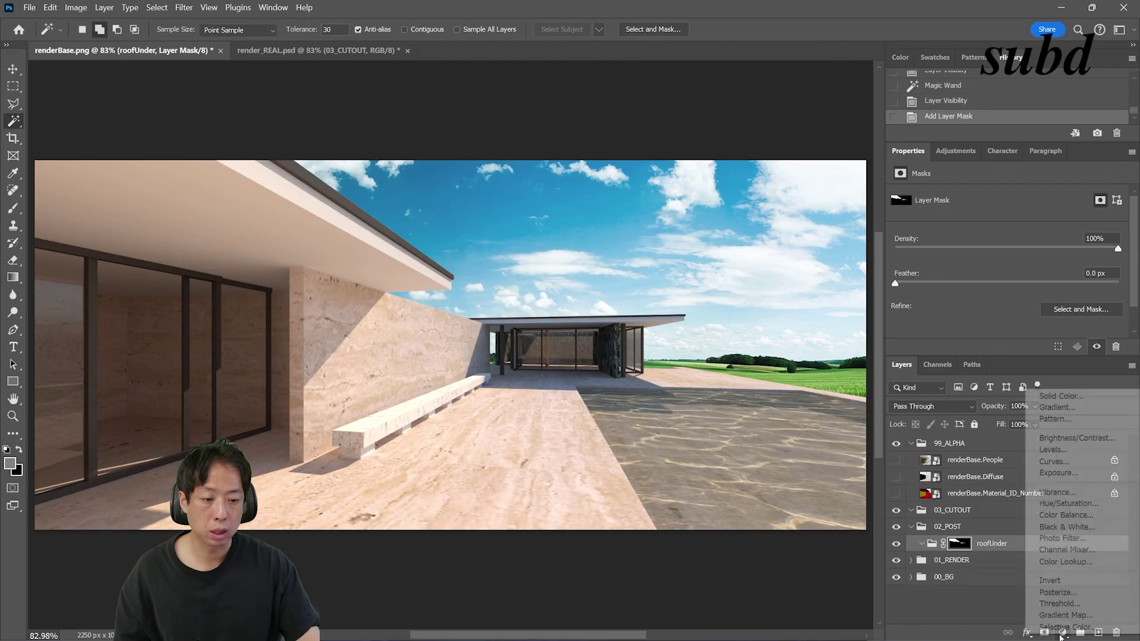
click(1082, 497)
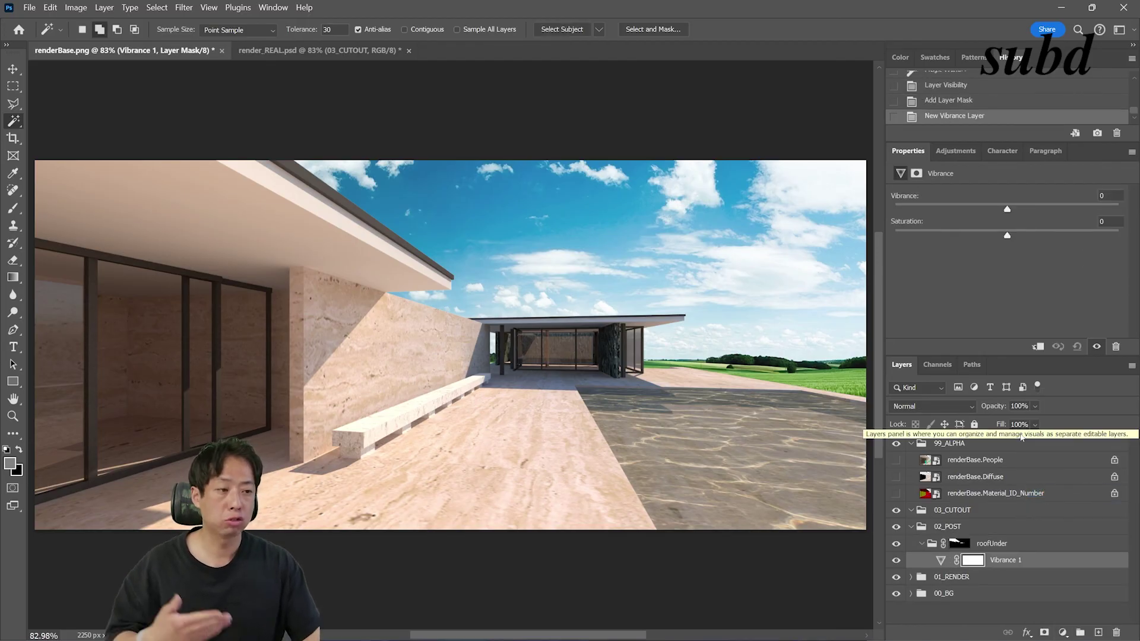
drag(1006, 209, 1000, 210)
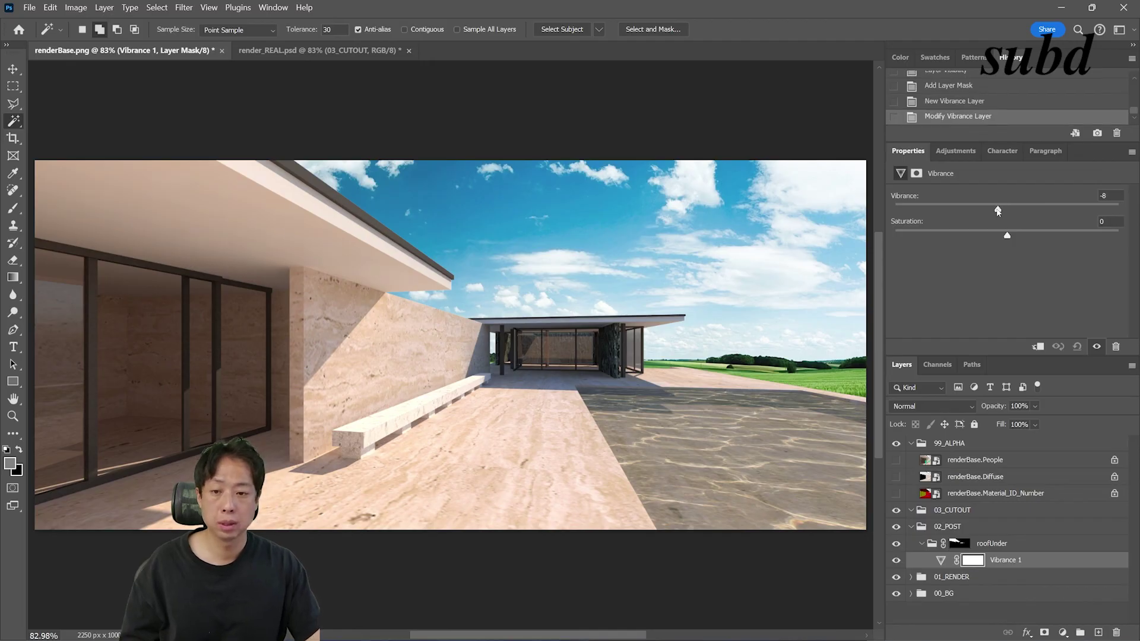
drag(853, 208, 1038, 211)
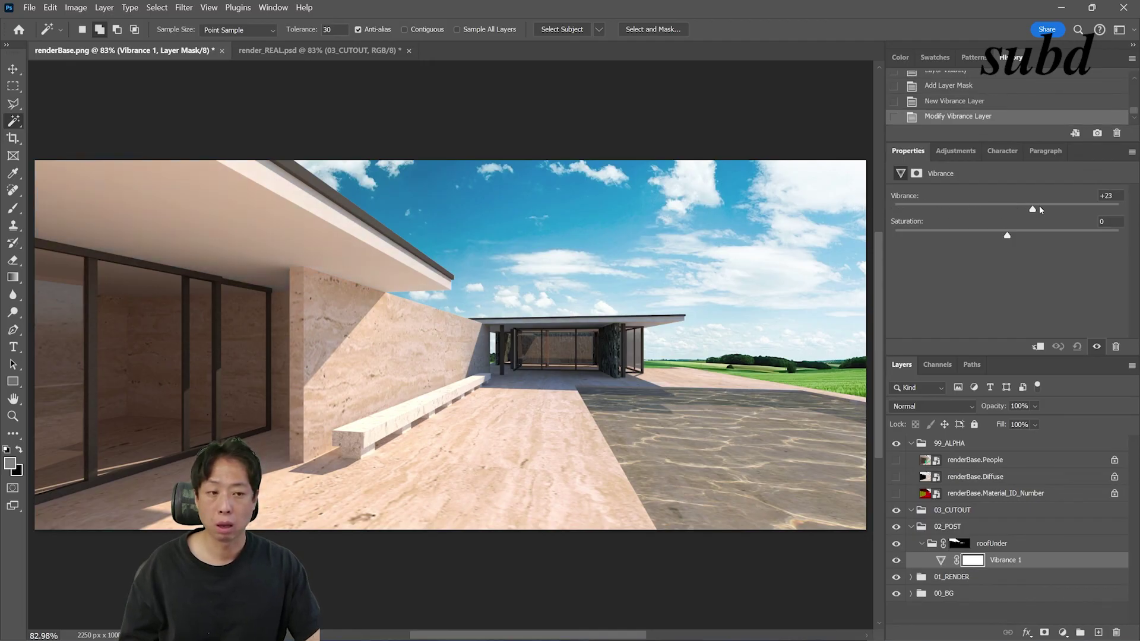
text(0)
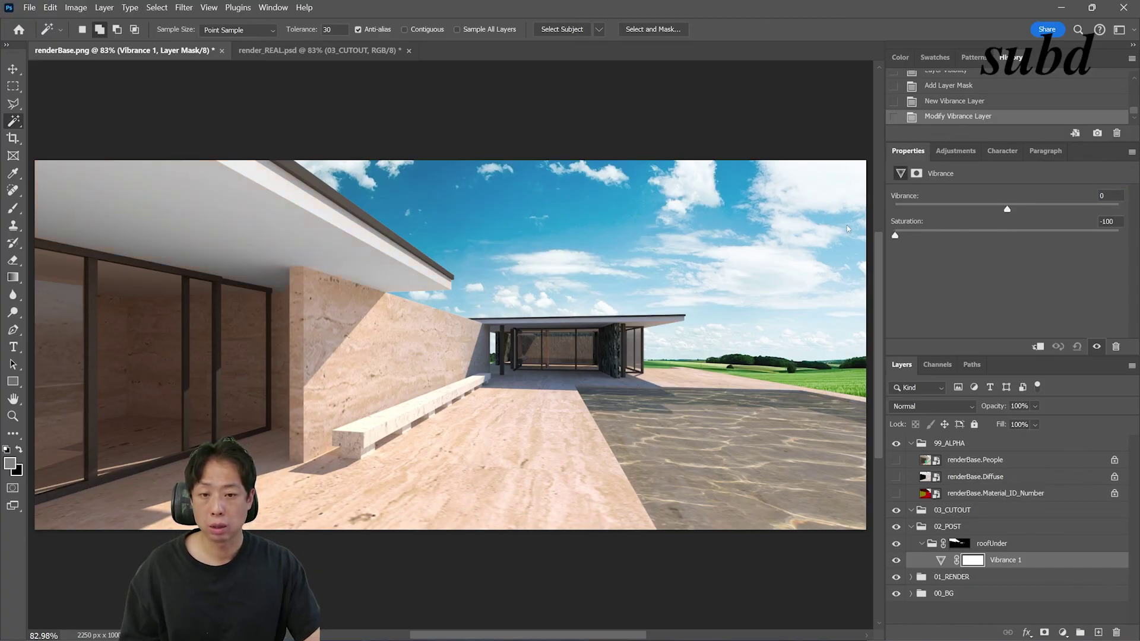
text(0)
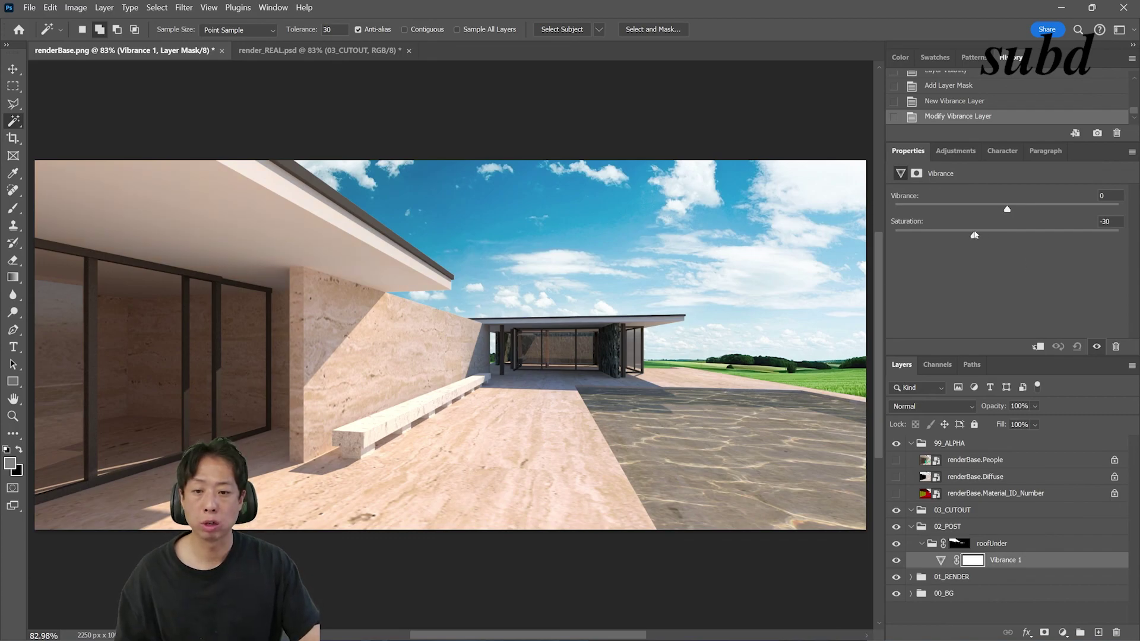
drag(967, 233, 973, 235)
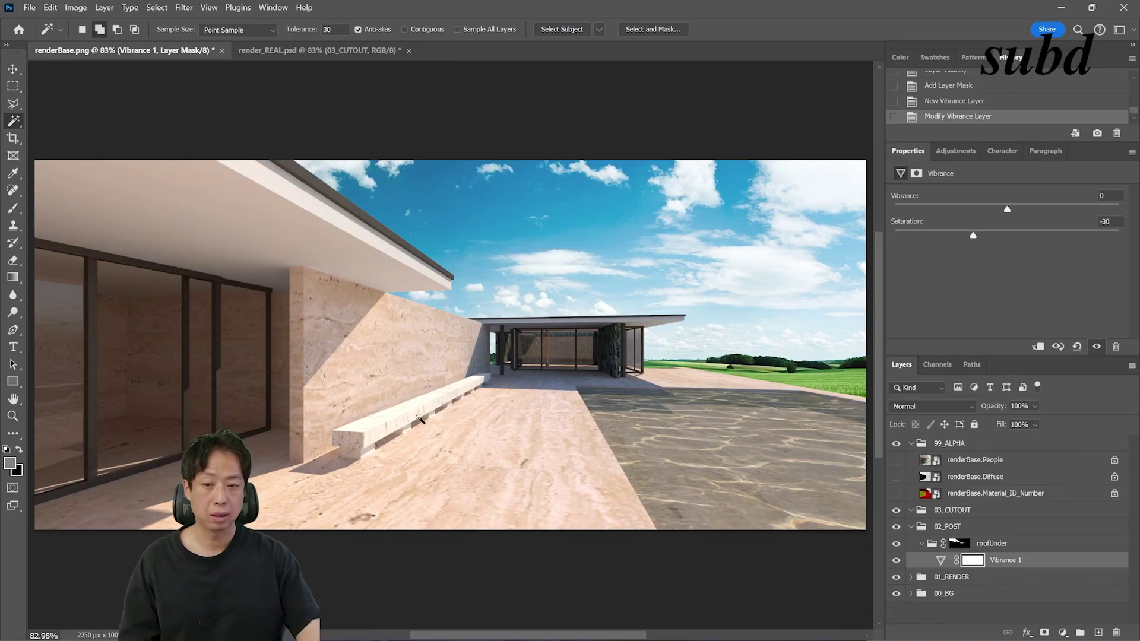
Step: Collapse the roofUnder group and create a new group named bench above it in 02_POST
click(922, 543)
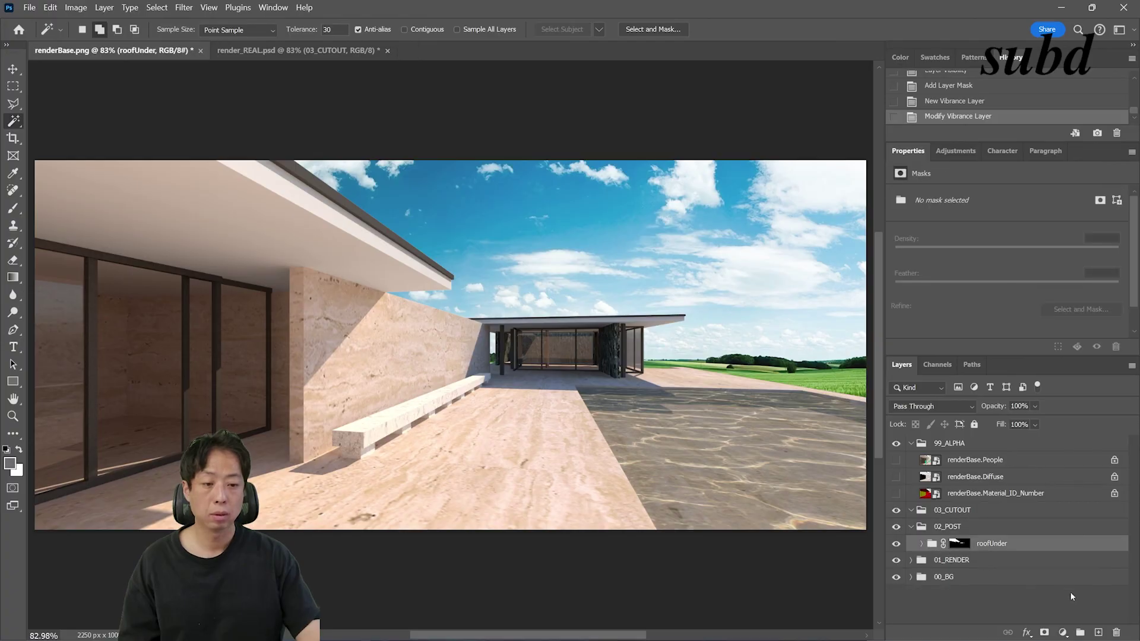
click(1080, 633)
double_click(953, 544)
text(bench)
key(Return)
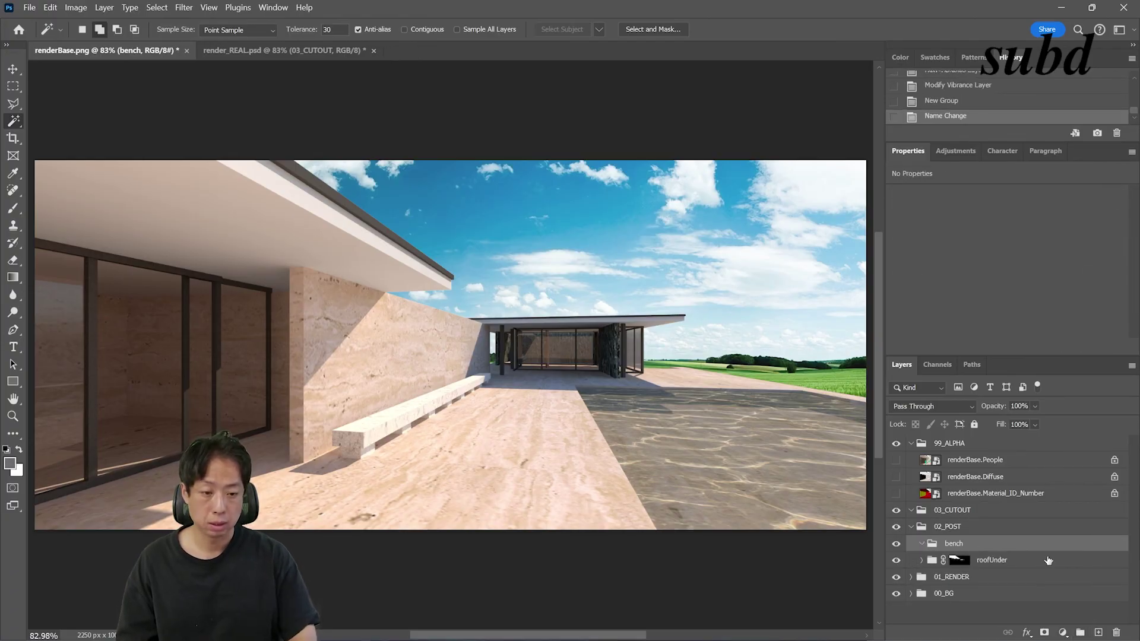
Step: Select the purple bench area on the Material_ID_Number layer, hide that layer and mask the bench group with the selection
click(896, 494)
click(995, 493)
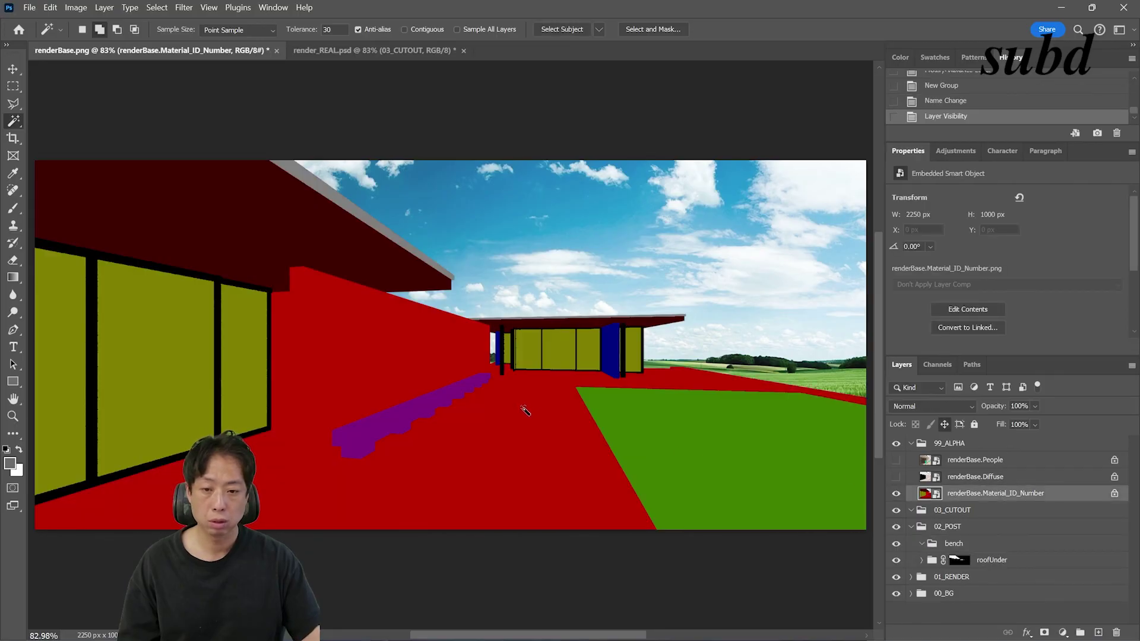
click(362, 437)
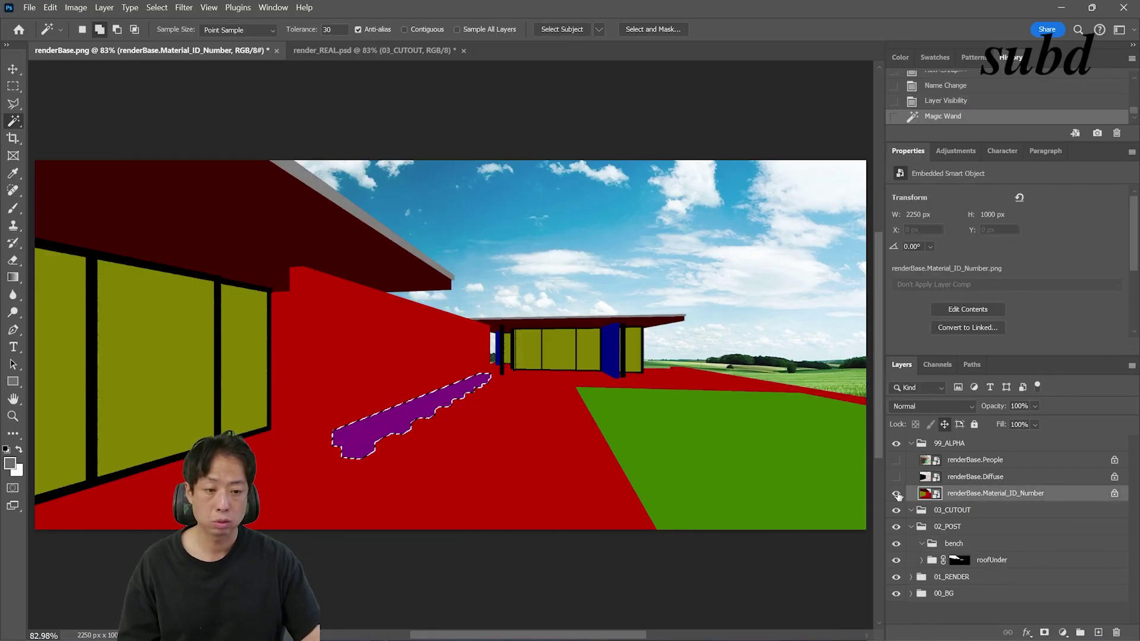
click(896, 494)
click(979, 544)
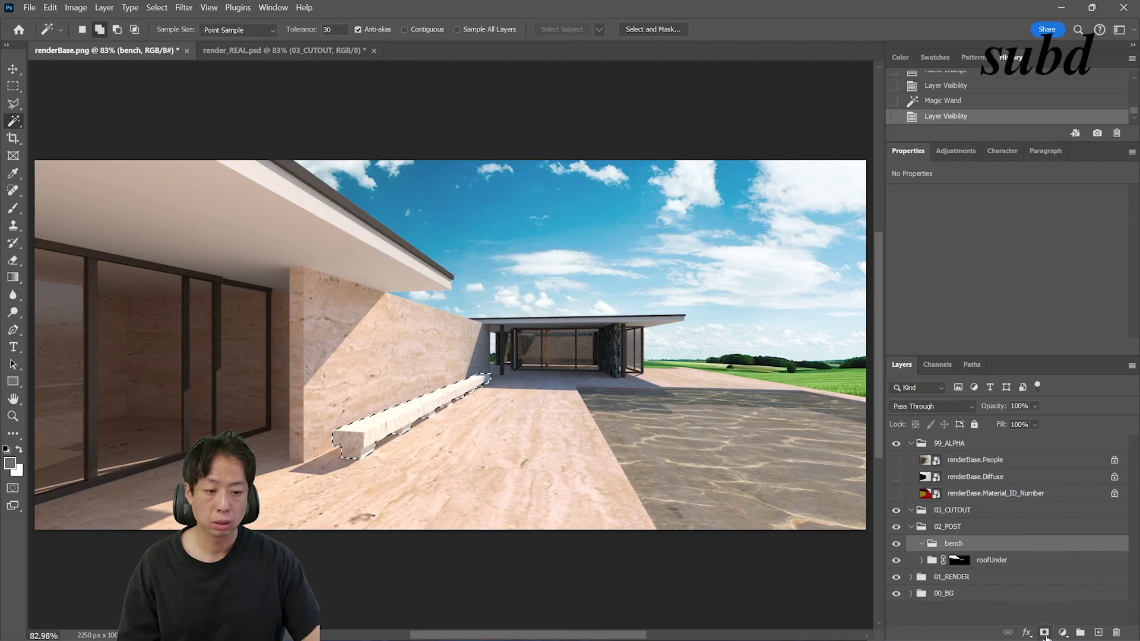
click(1044, 633)
click(1064, 633)
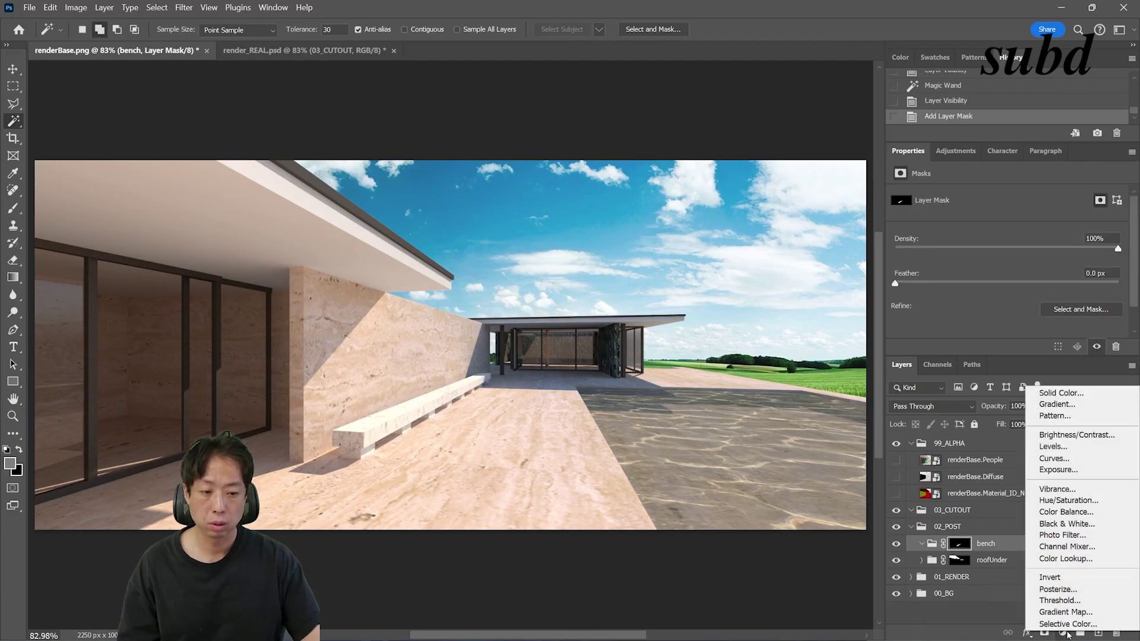
click(1058, 470)
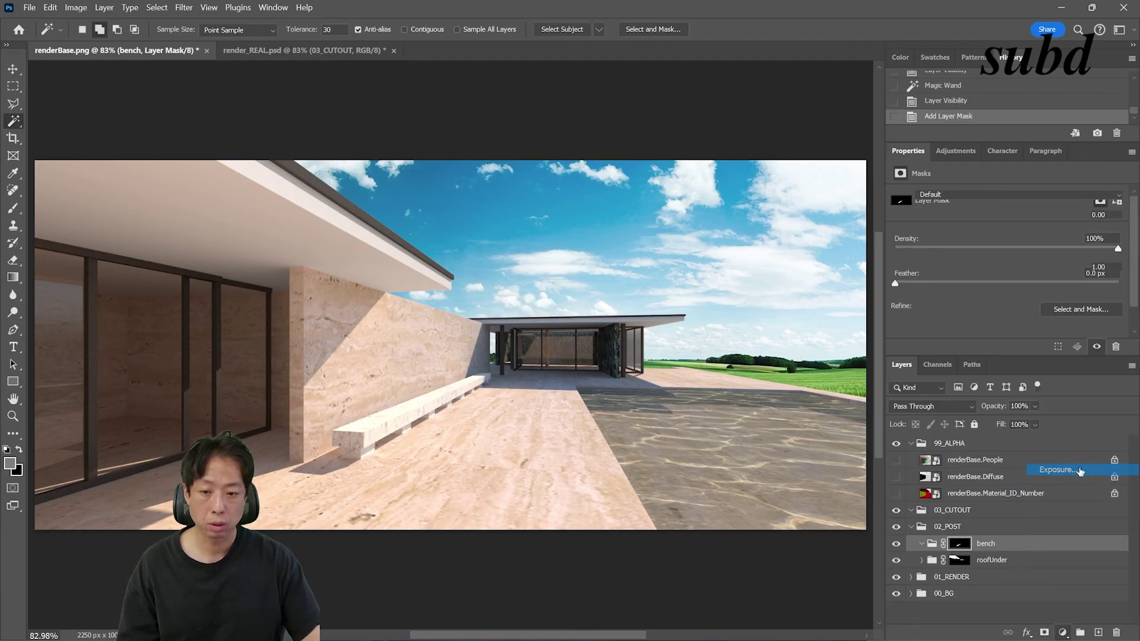
drag(1008, 229, 1002, 229)
drag(1013, 561, 1117, 633)
Step: Add a Curves adjustment inside the bench group and pull the curve's midtones and highlights down to darken the bench
click(1064, 632)
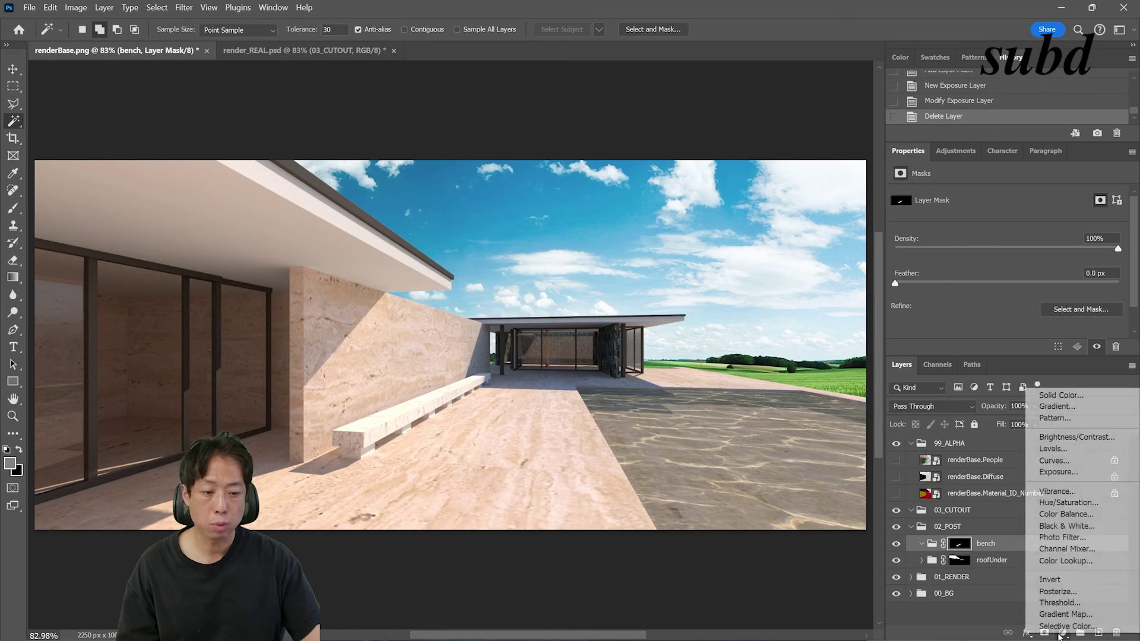
click(1063, 467)
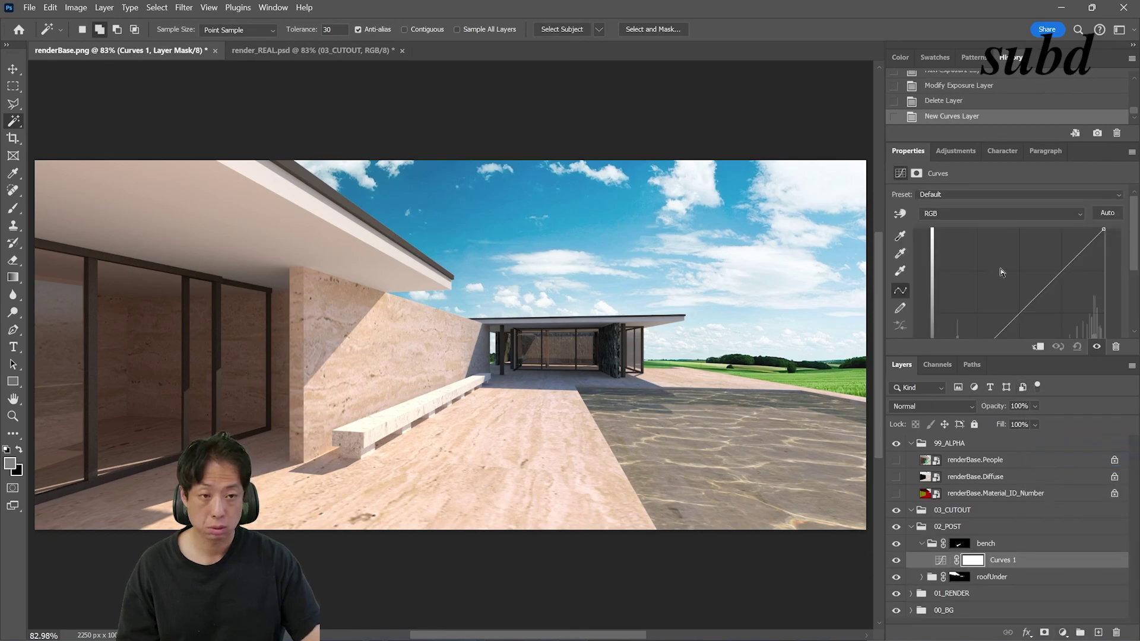
drag(1019, 318, 1029, 319)
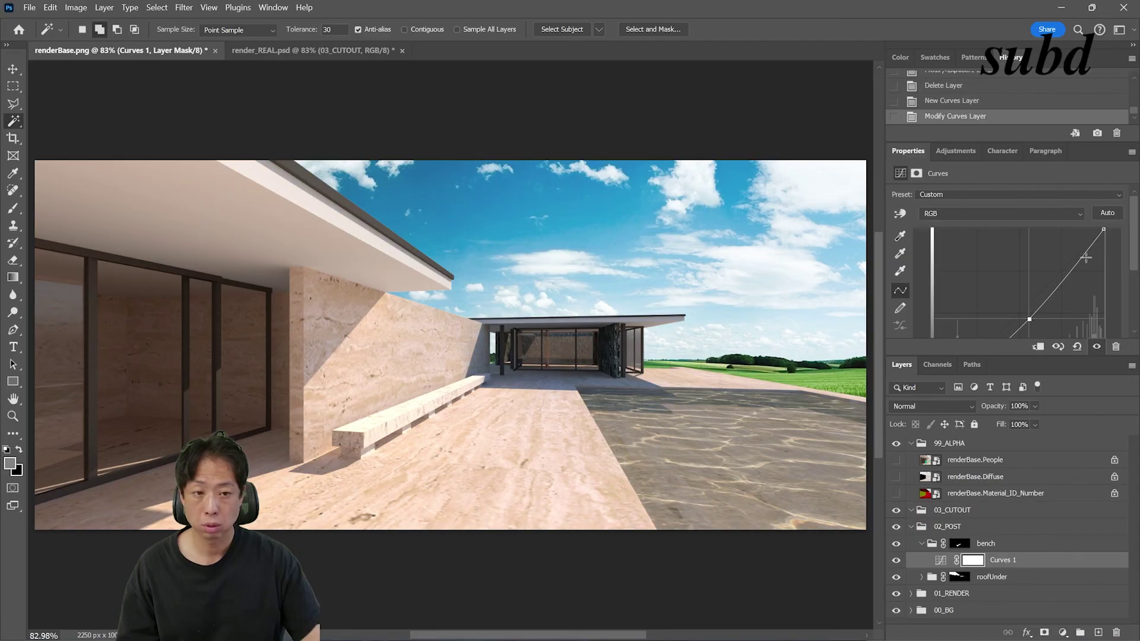
drag(1088, 247, 1087, 258)
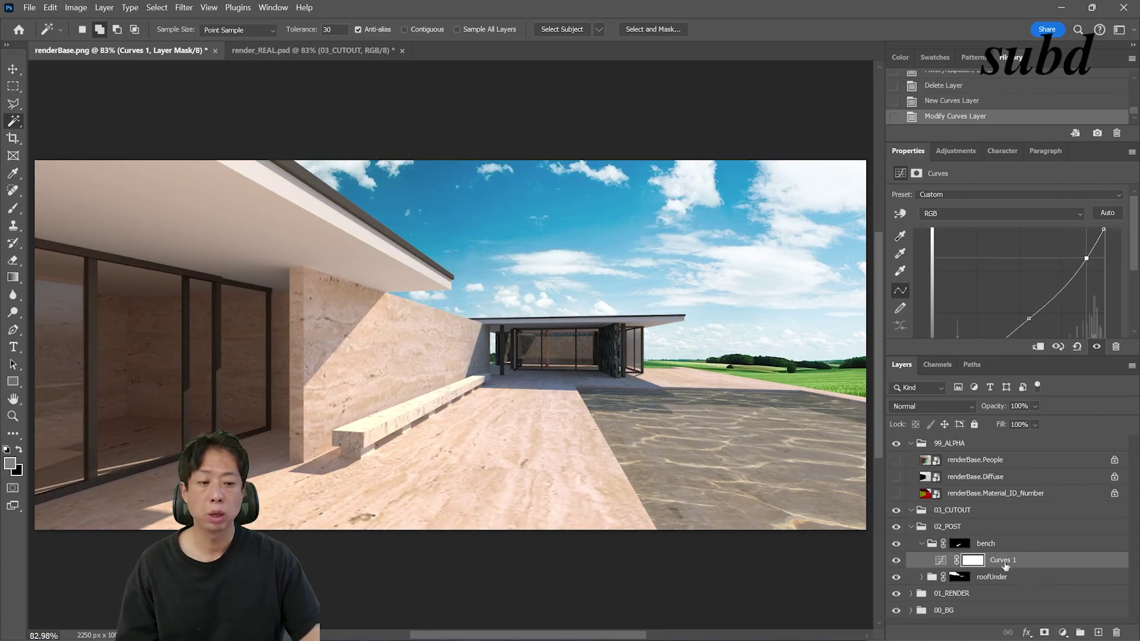
Step: Add a Vibrance adjustment above the bench's Curves layer and set its Saturation to -80
click(1063, 633)
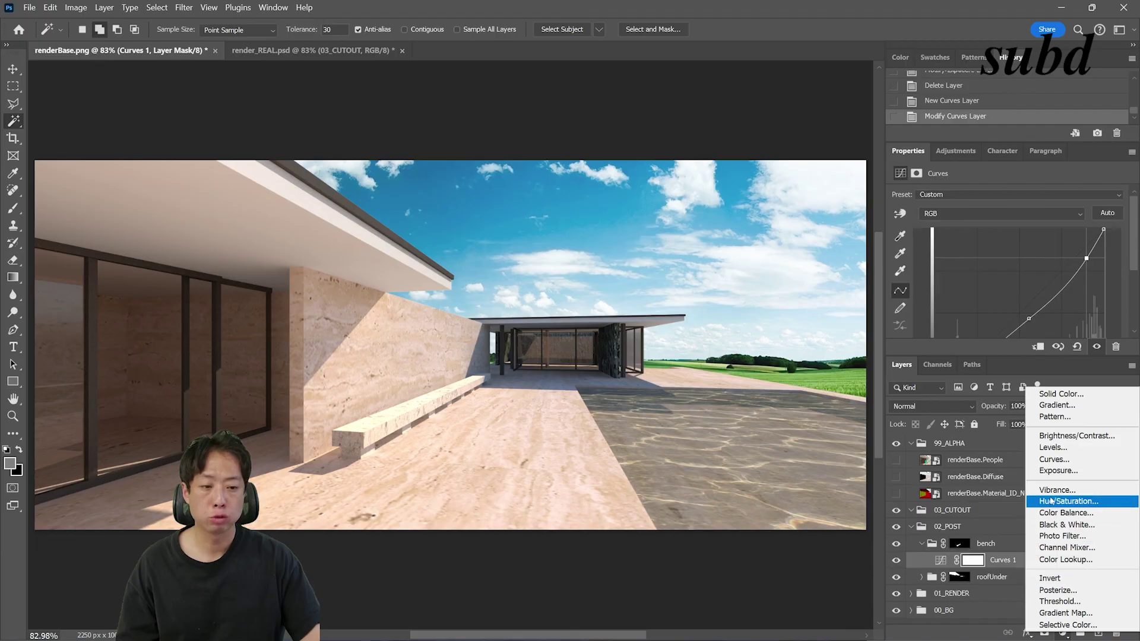
click(1057, 490)
drag(1007, 236, 867, 235)
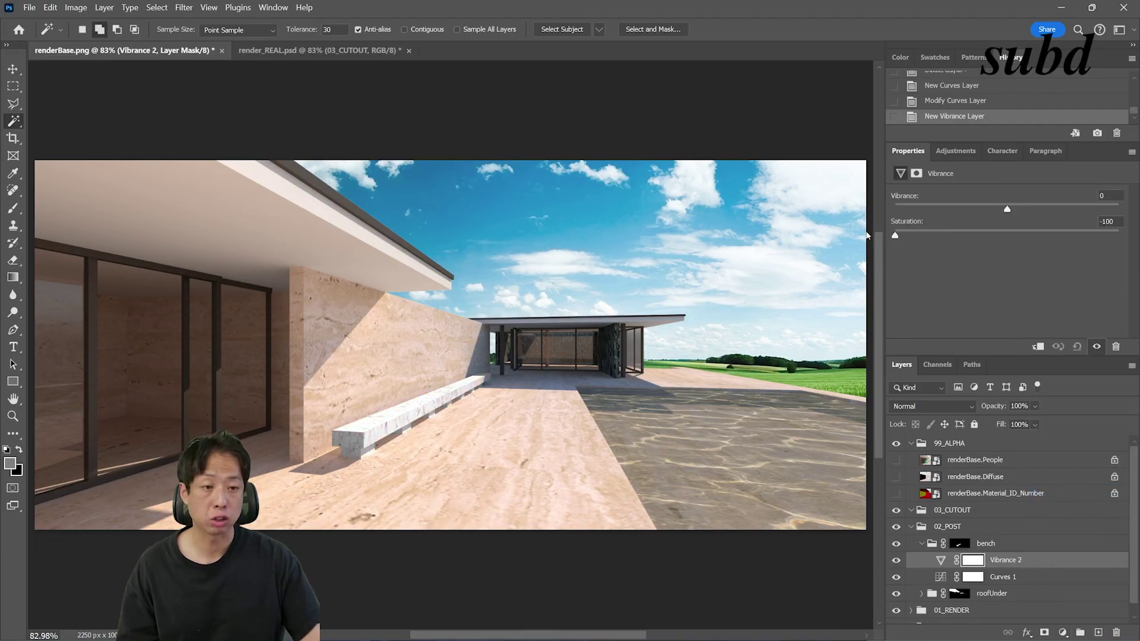
drag(868, 235, 912, 235)
drag(1122, 222, 1073, 221)
text(-80)
key(Return)
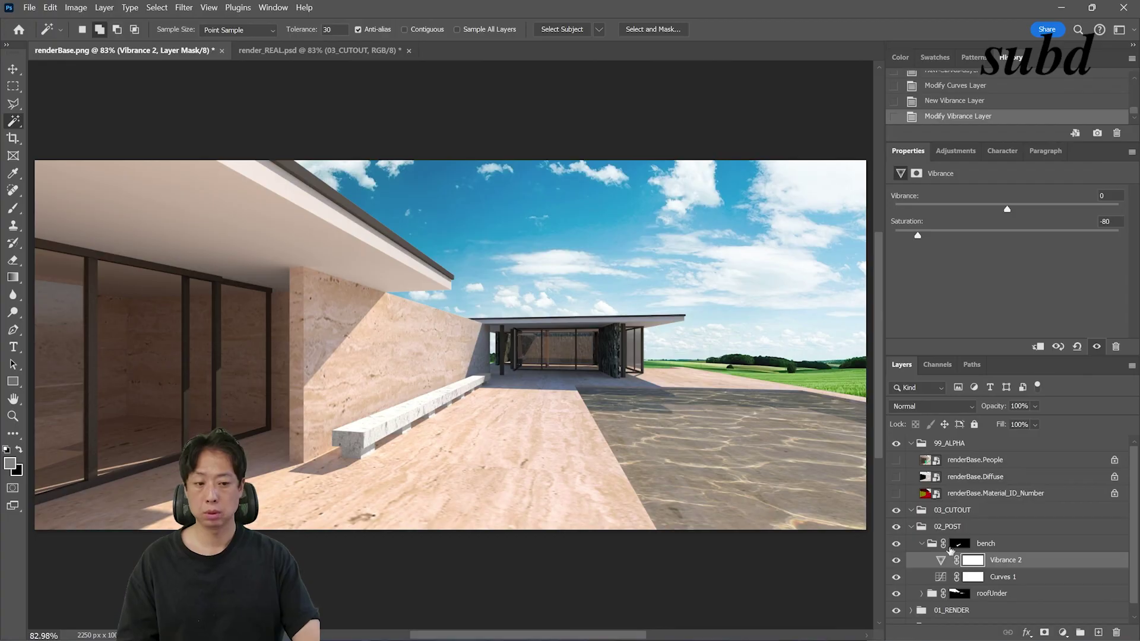
Step: Lower both points of the bench's Curves adjustment a little further to darken the bench more
click(941, 578)
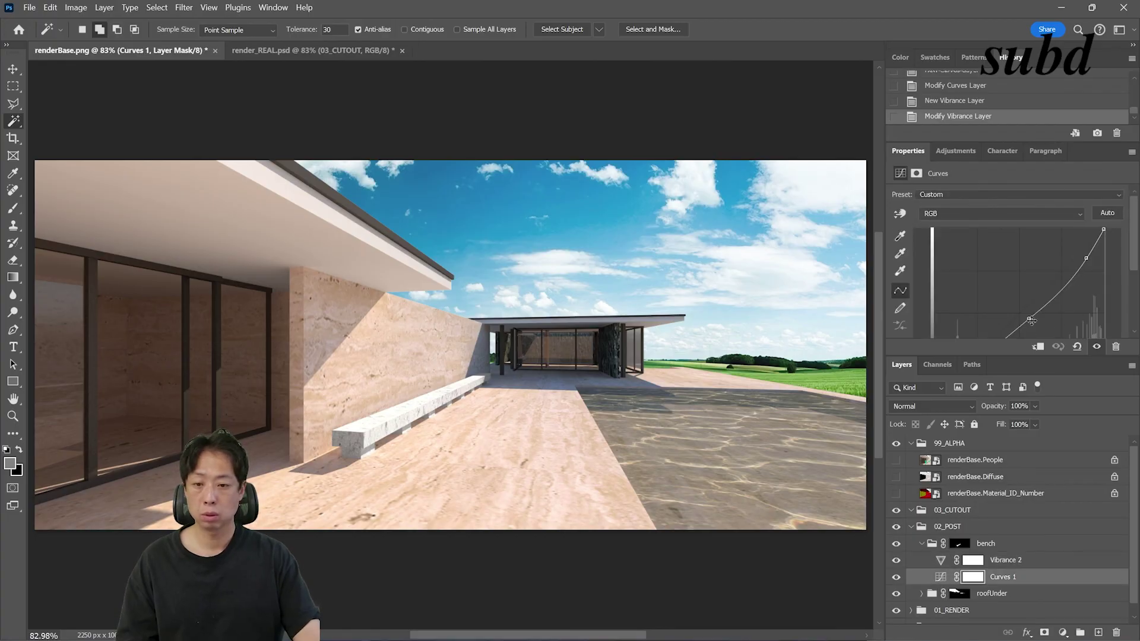
drag(1031, 320, 1042, 324)
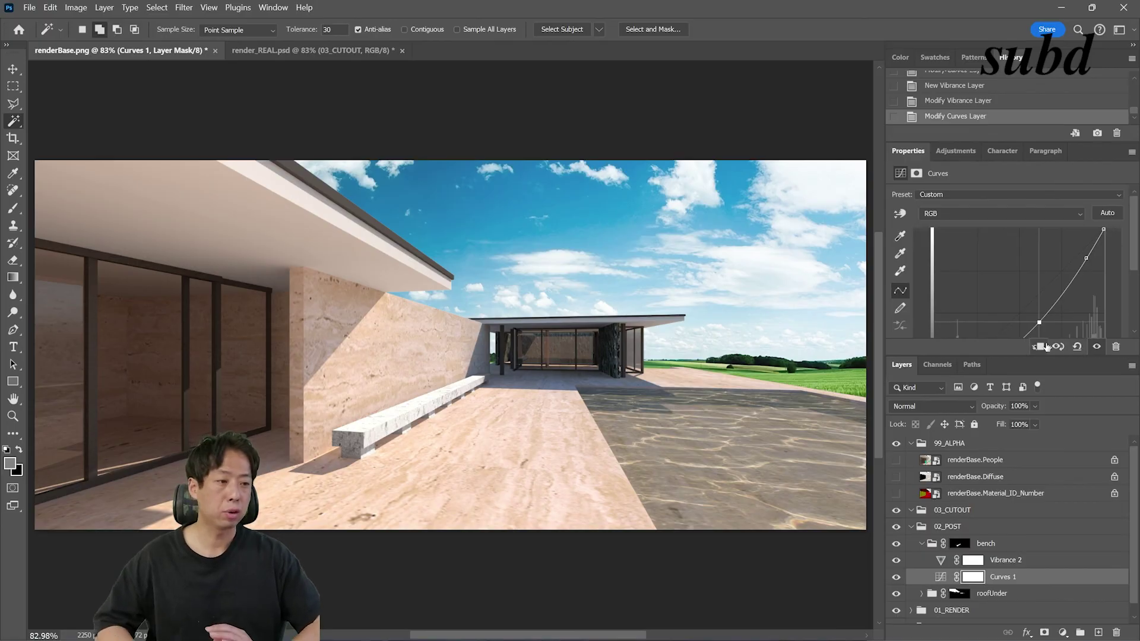
drag(1086, 258, 1094, 261)
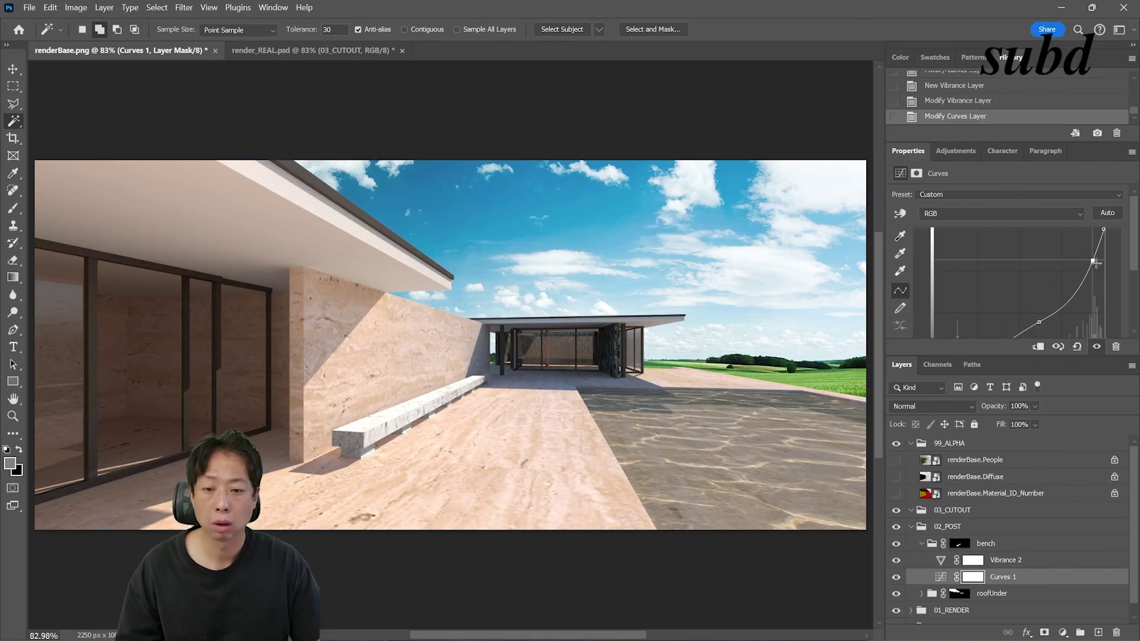